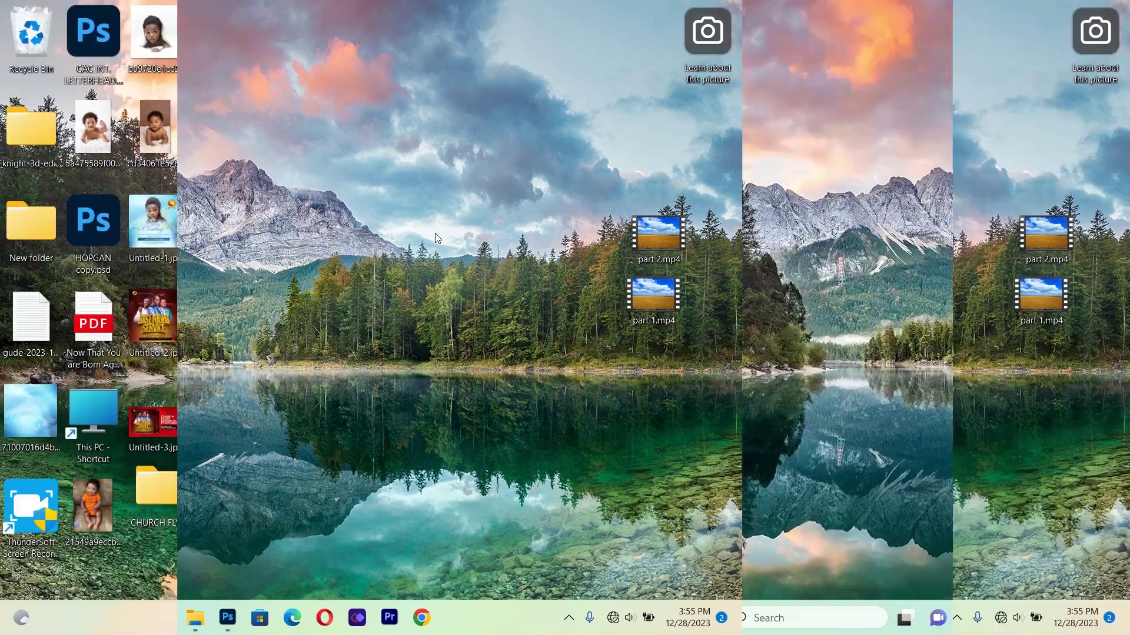
Check the source images in the CHURCH FLYER folder and switch to Photoshop.
{"action": "left_click", "coordinate": [581, 623]}
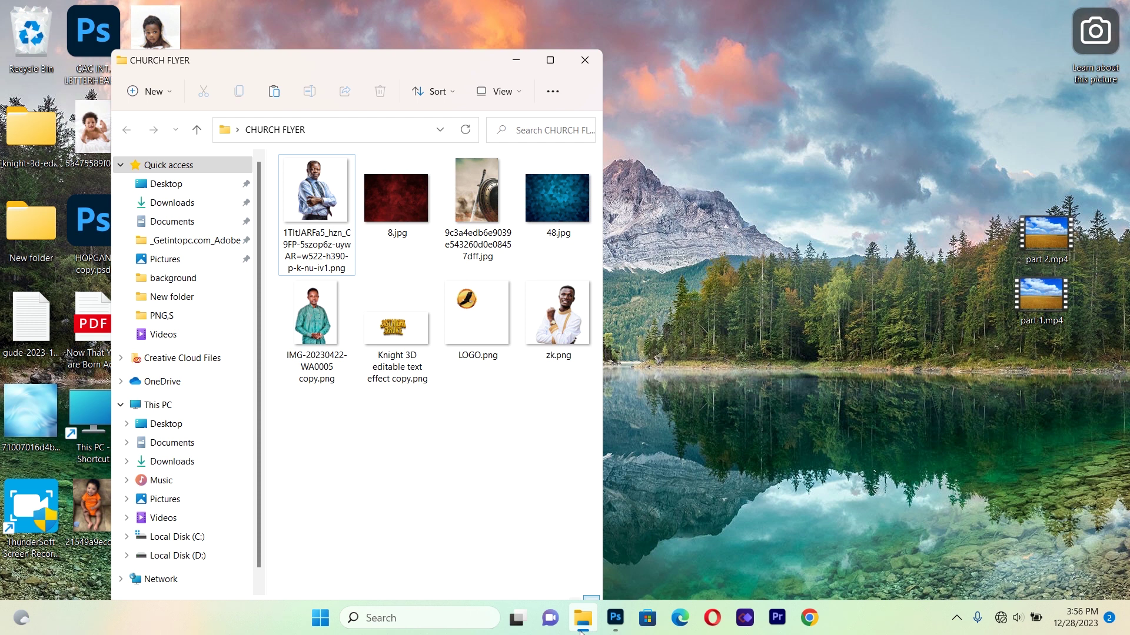
{"action": "left_click", "coordinate": [588, 51]}
{"action": "left_click", "coordinate": [615, 618]}
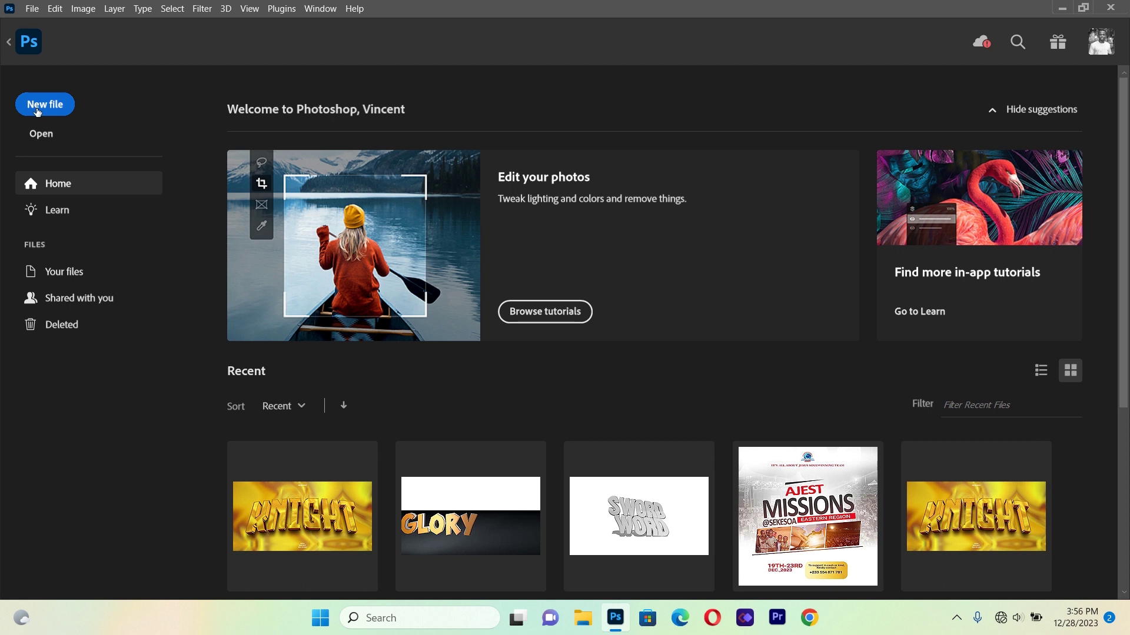
Start a new document and set its width to 1100 pixels.
{"action": "left_click", "coordinate": [45, 113]}
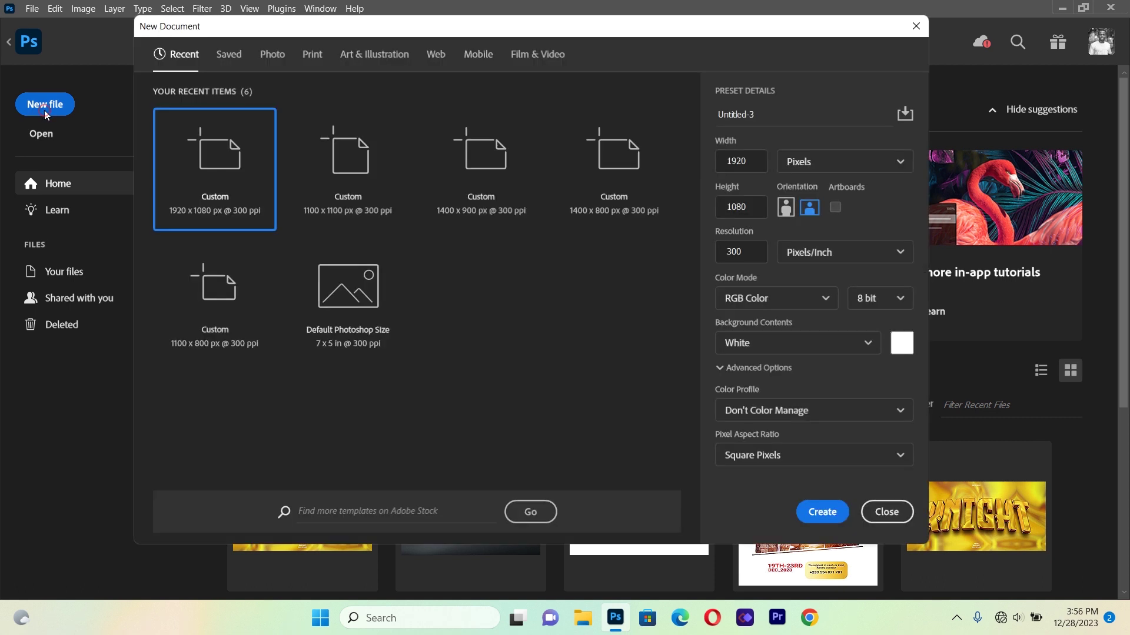
{"action": "left_click", "coordinate": [758, 164]}
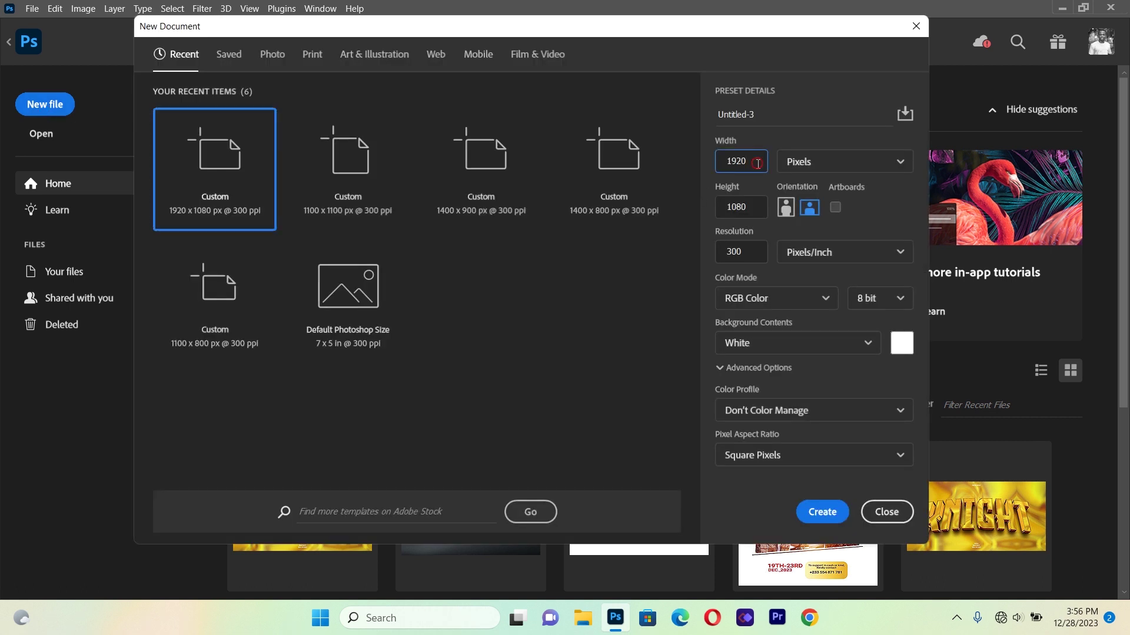
{"action": "key", "text": "BackSpace"}
{"action": "key", "text": "BackSpace"}
{"action": "key", "text": "BackSpace"}
{"action": "key", "text": "BackSpace"}
{"action": "type", "text": "1000"}
Set the new document's height to 1100 pixels and create it at 300 pixels/inch in RGB Color with a white background.
{"action": "left_click", "coordinate": [747, 212]}
{"action": "key", "text": "BackSpace"}
{"action": "key", "text": "BackSpace"}
{"action": "key", "text": "BackSpace"}
{"action": "key", "text": "BackSpace"}
{"action": "type", "text": "1100"}
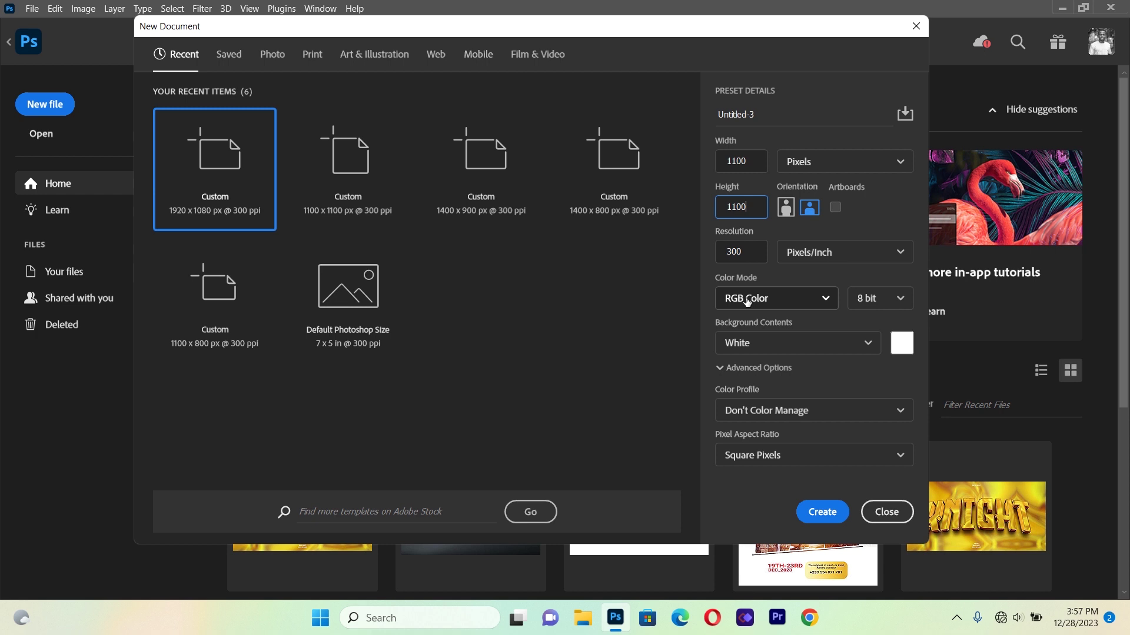
{"action": "left_click", "coordinate": [820, 520]}
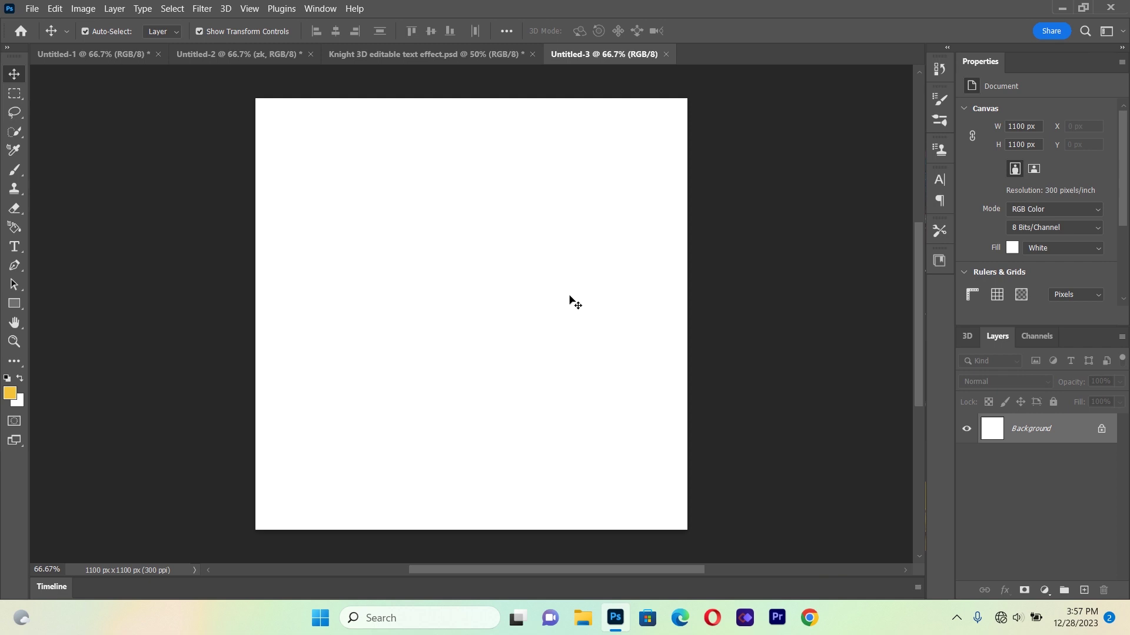
Add a cyan guide layout with 2 columns and 2 rows, 20 px gutters and 20 px margins on all sides.
{"action": "left_click", "coordinate": [250, 10]}
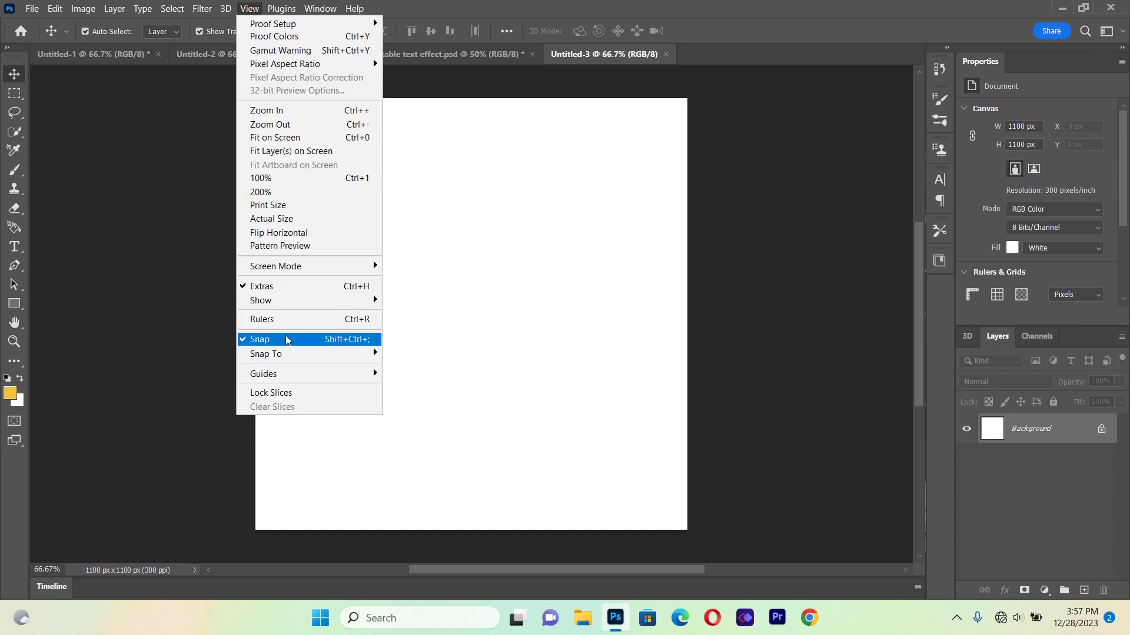
{"action": "mouse_move", "coordinate": [289, 376]}
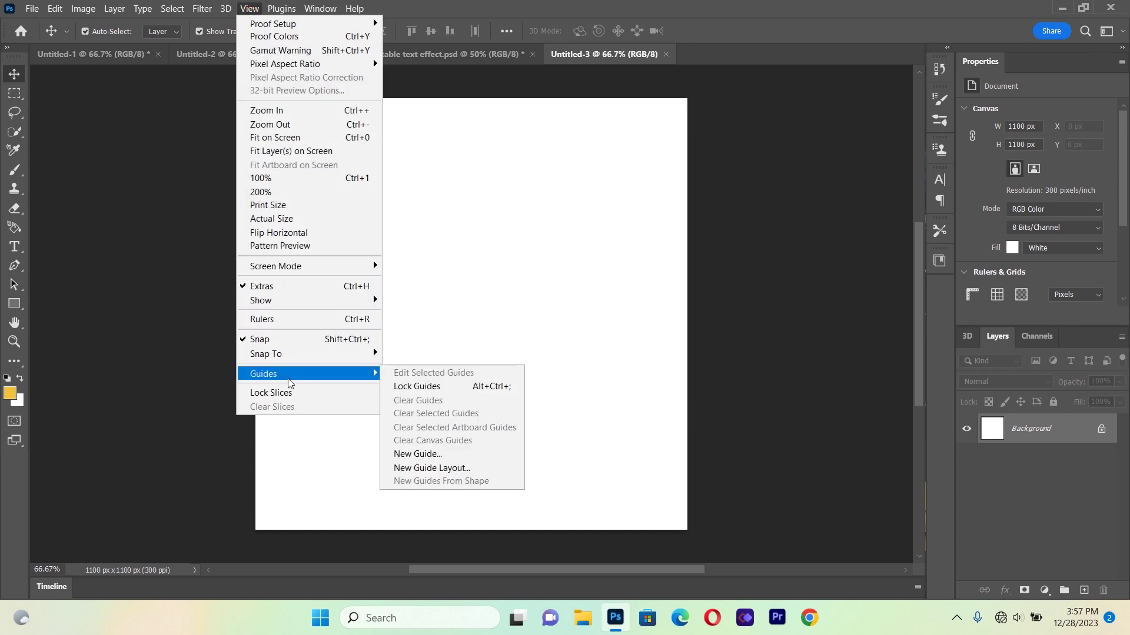
{"action": "left_click", "coordinate": [427, 469]}
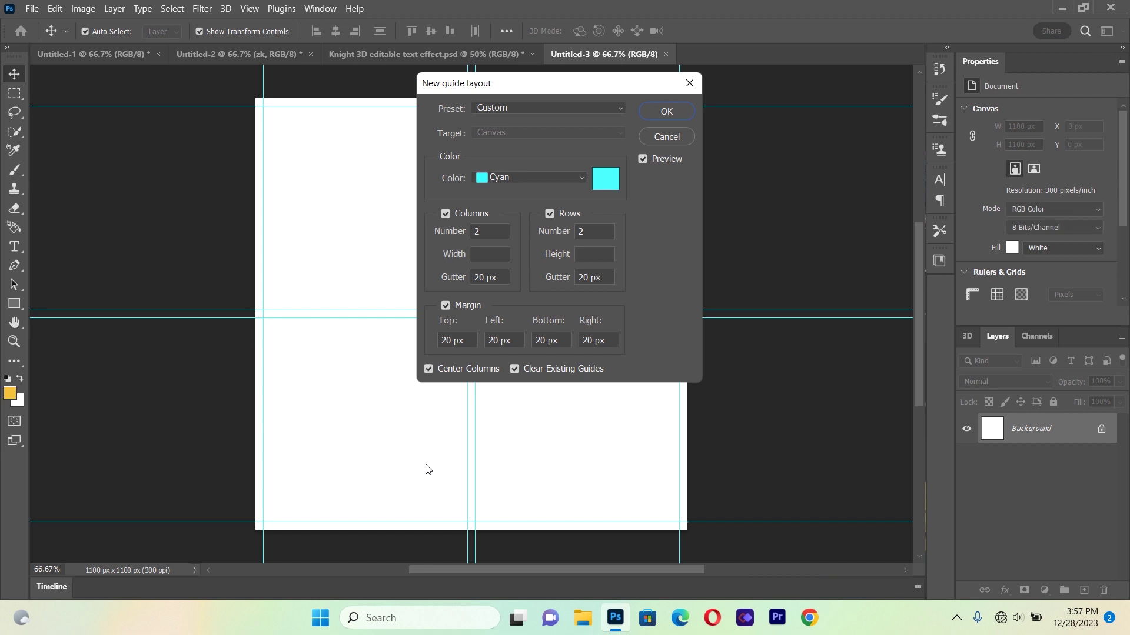
{"action": "left_click_drag", "start_coordinate": [591, 78], "coordinate": [839, 92]}
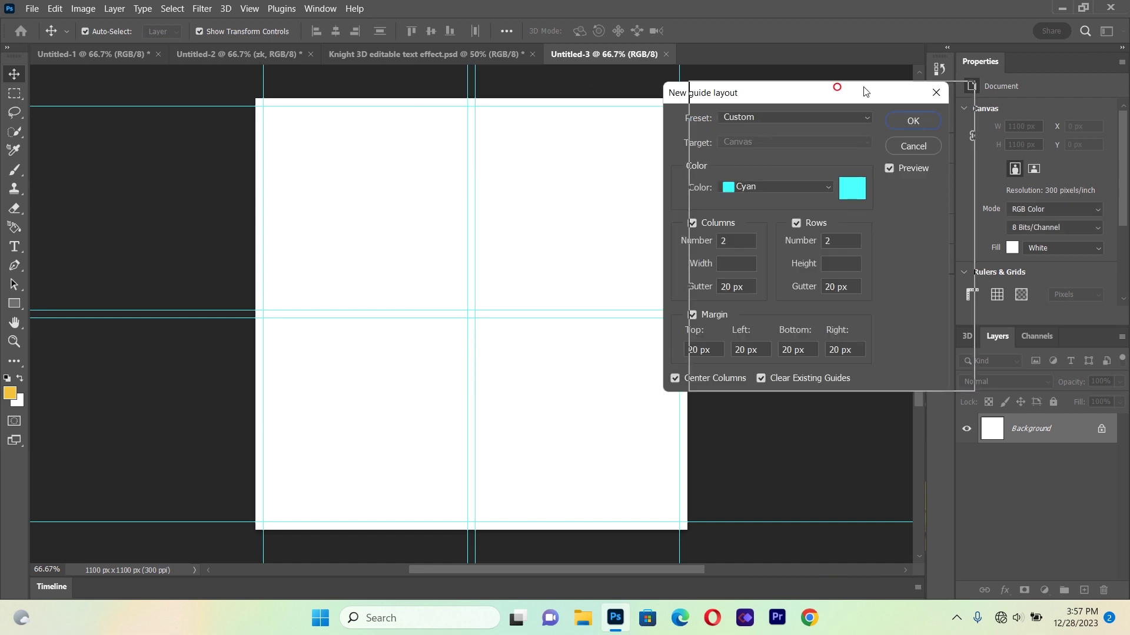
{"action": "left_click_drag", "start_coordinate": [839, 92], "coordinate": [864, 92]}
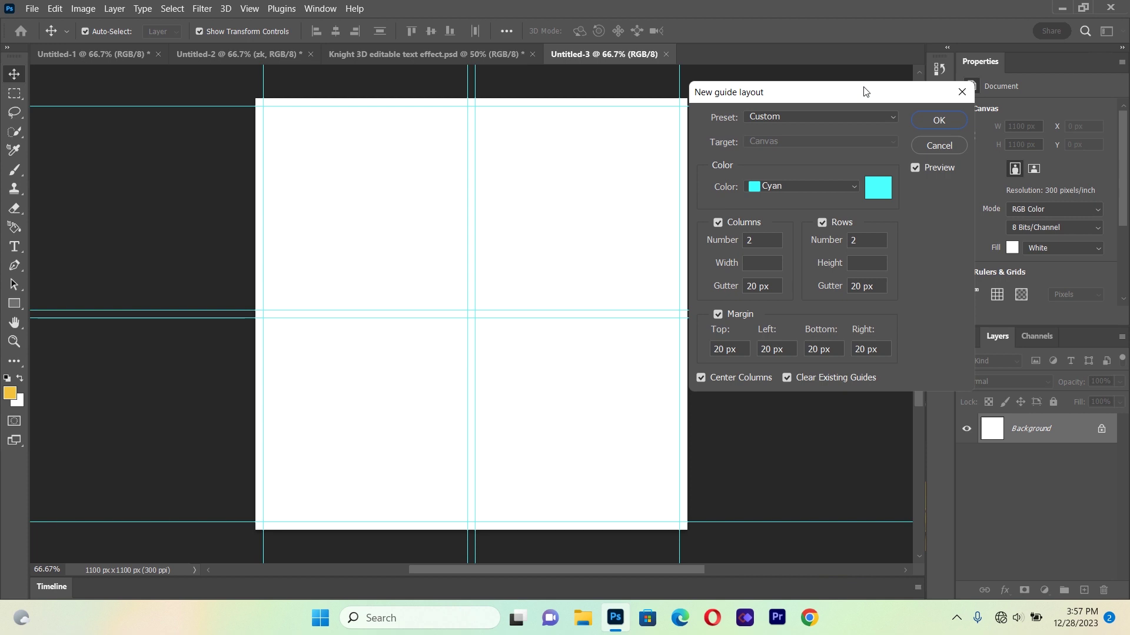
{"action": "left_click", "coordinate": [919, 125]}
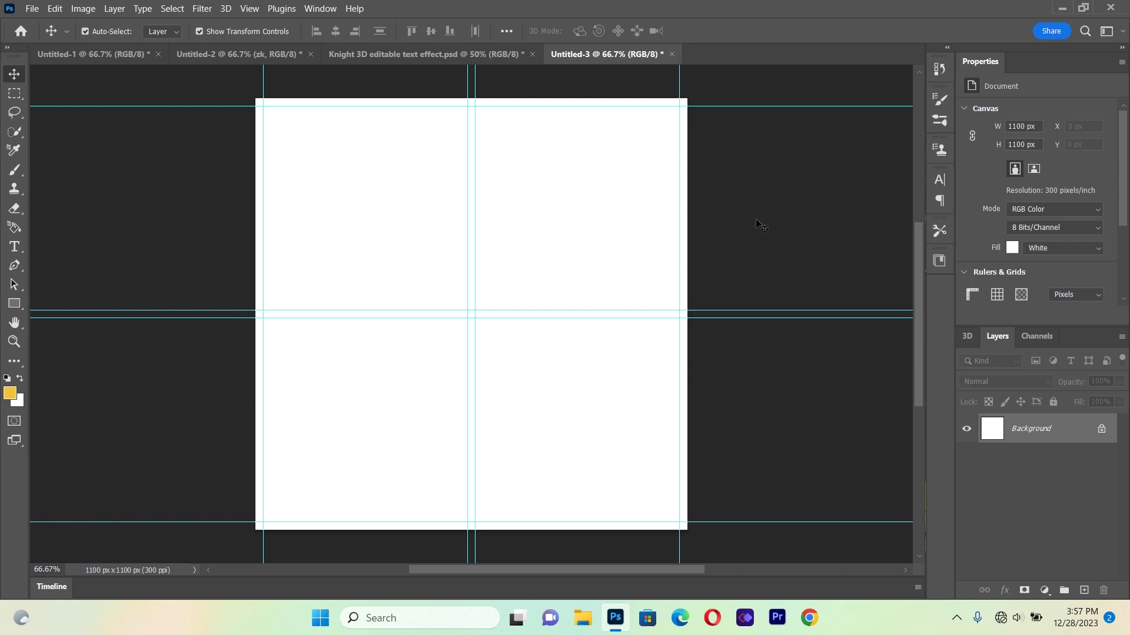
Place 8.jpg as a linked image and scale it to about 1538 × 1149 px so it covers the canvas.
{"action": "left_click", "coordinate": [32, 8]}
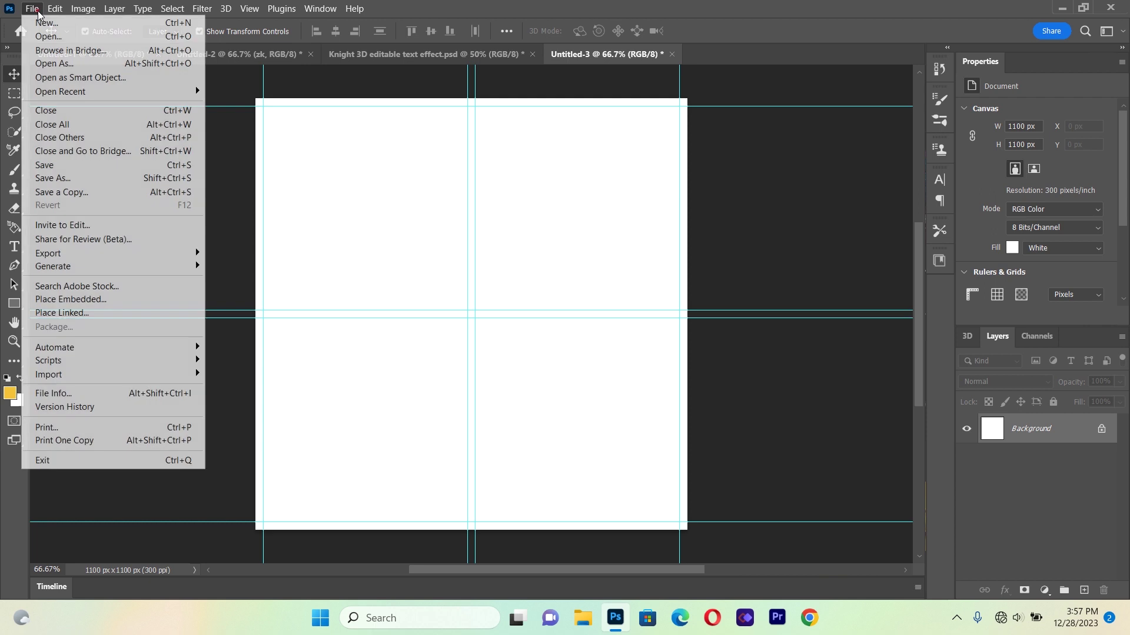
{"action": "left_click", "coordinate": [81, 317]}
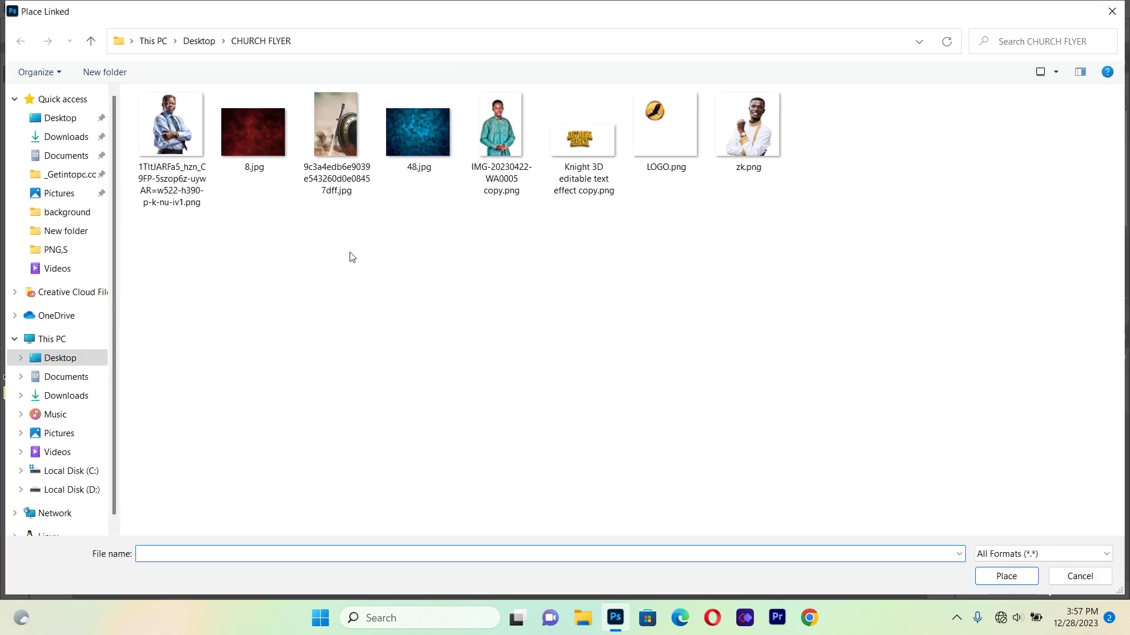
{"action": "double_click", "coordinate": [256, 123]}
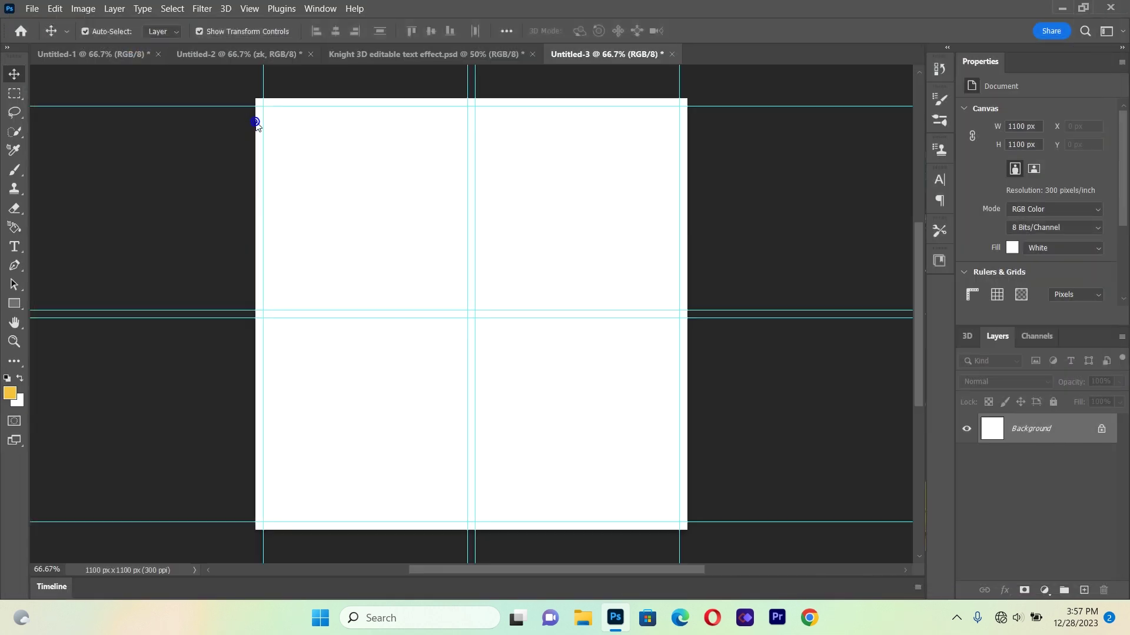
{"action": "left_click_drag", "start_coordinate": [476, 151], "coordinate": [474, 91]}
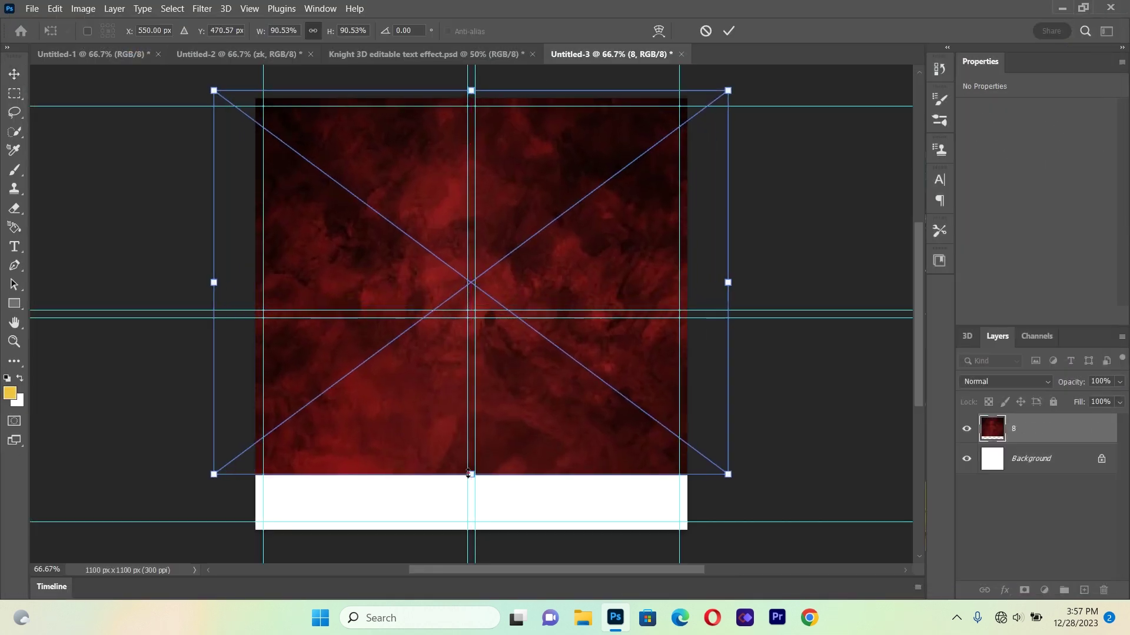
{"action": "left_click_drag", "start_coordinate": [469, 474], "coordinate": [470, 541]}
{"action": "key", "text": "Return"}
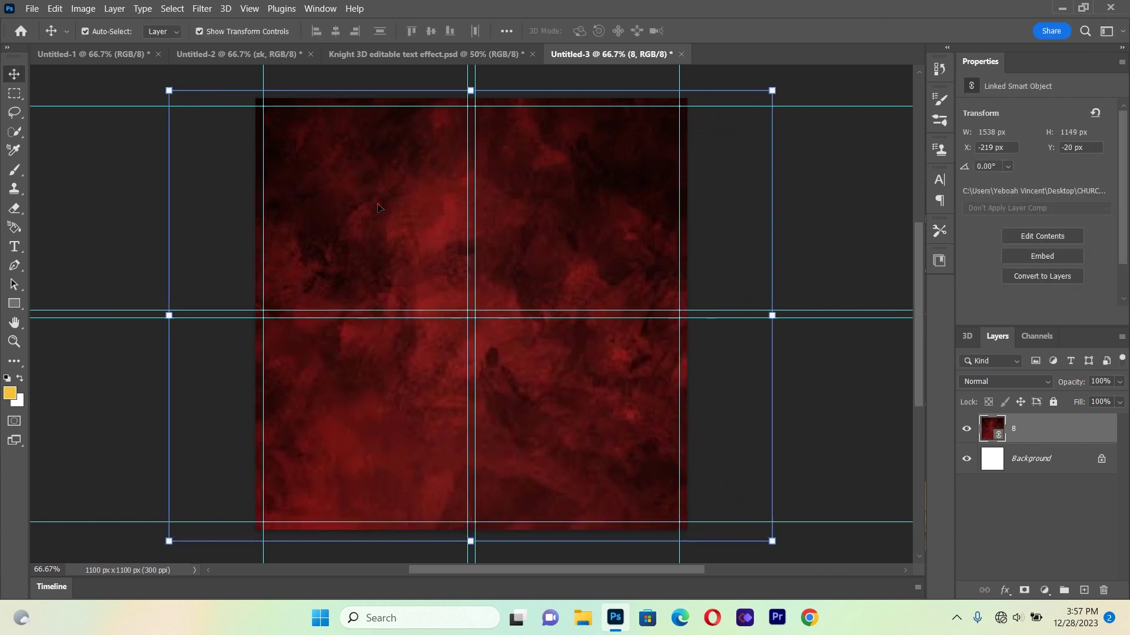
Apply a strong Gaussian Blur to the red background layer.
{"action": "left_click", "coordinate": [613, 214]}
{"action": "left_click", "coordinate": [201, 8]}
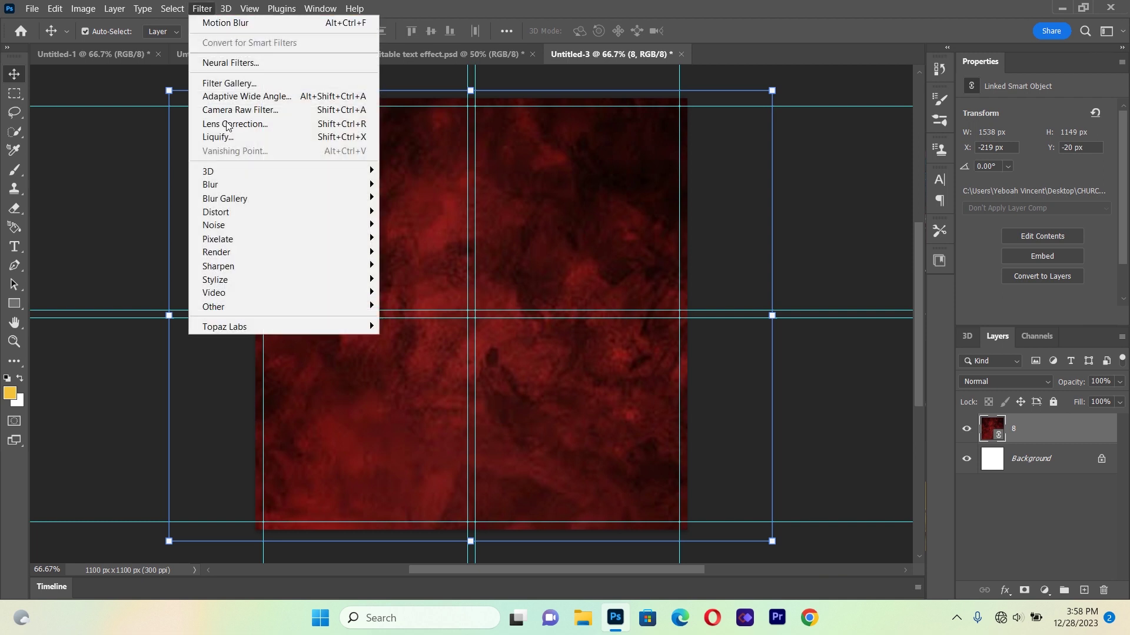
{"action": "mouse_move", "coordinate": [231, 183]}
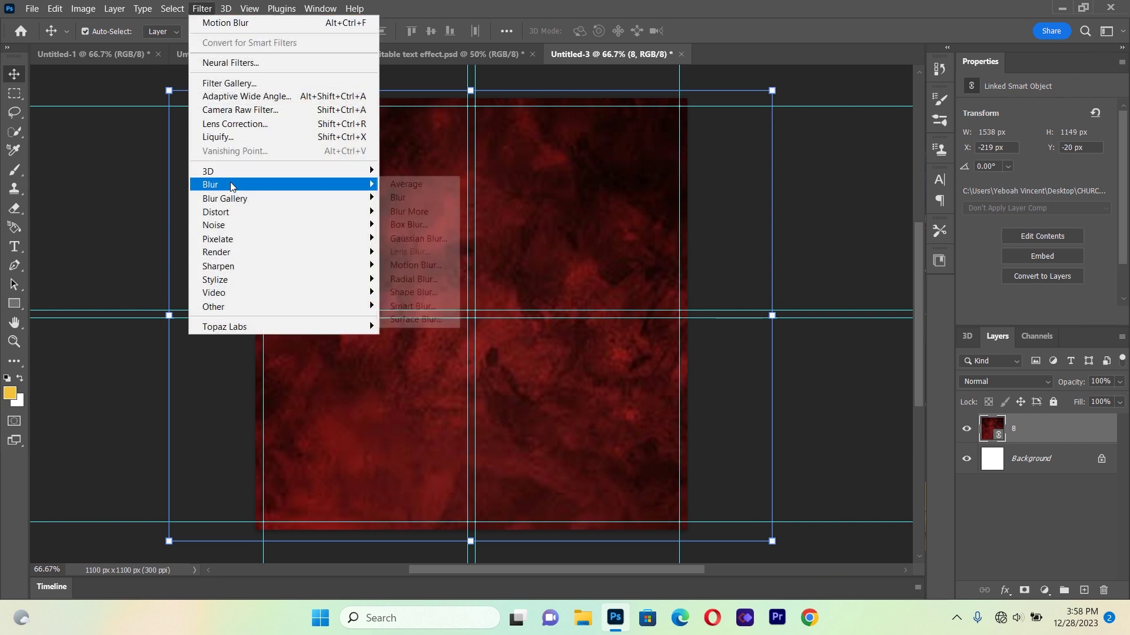
{"action": "left_click", "coordinate": [418, 239]}
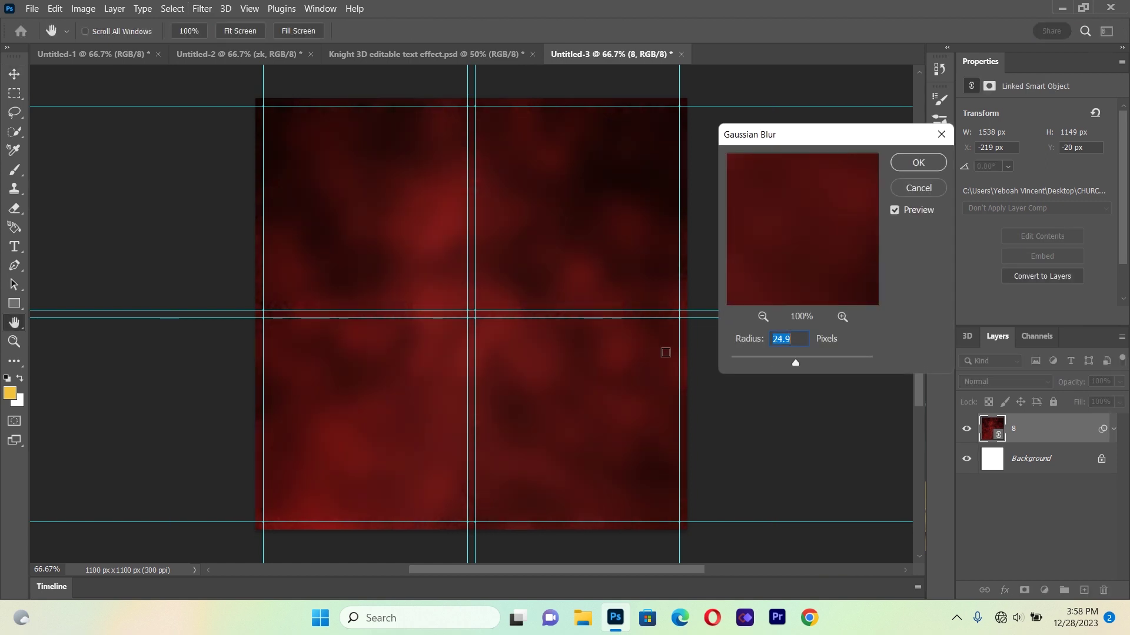
{"action": "left_click", "coordinate": [789, 360]}
{"action": "left_click_drag", "start_coordinate": [796, 362], "coordinate": [799, 362]}
{"action": "left_click", "coordinate": [796, 358]}
{"action": "left_click", "coordinate": [910, 168]}
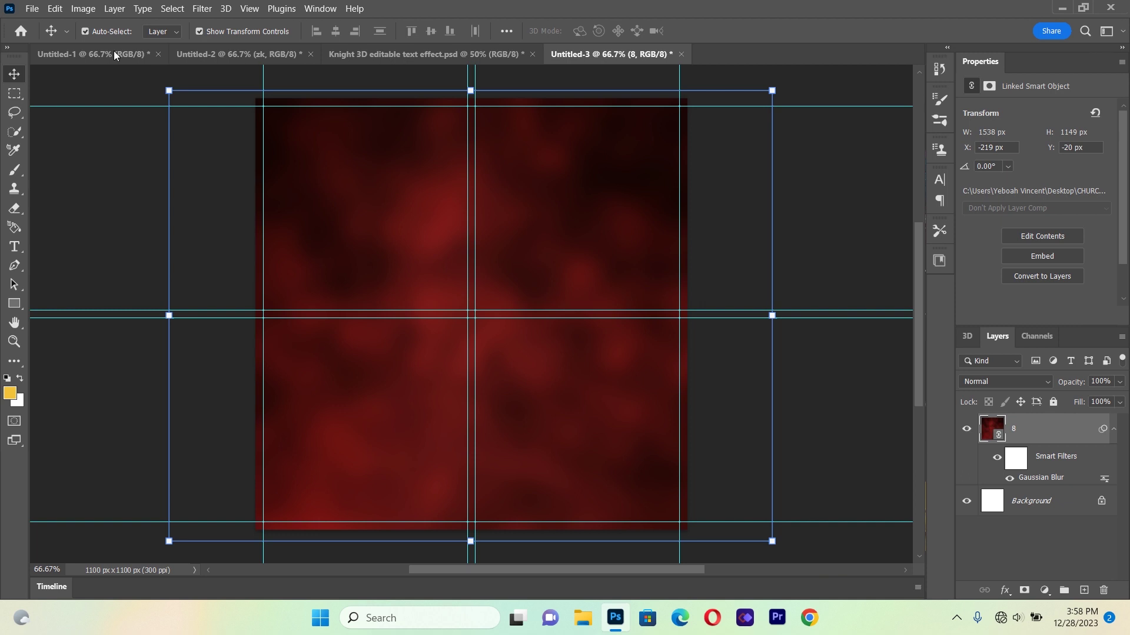
Place 48.jpg as a linked image above the red background and scale it to about 1472 × 1100 px, filling the canvas height.
{"action": "left_click", "coordinate": [34, 8]}
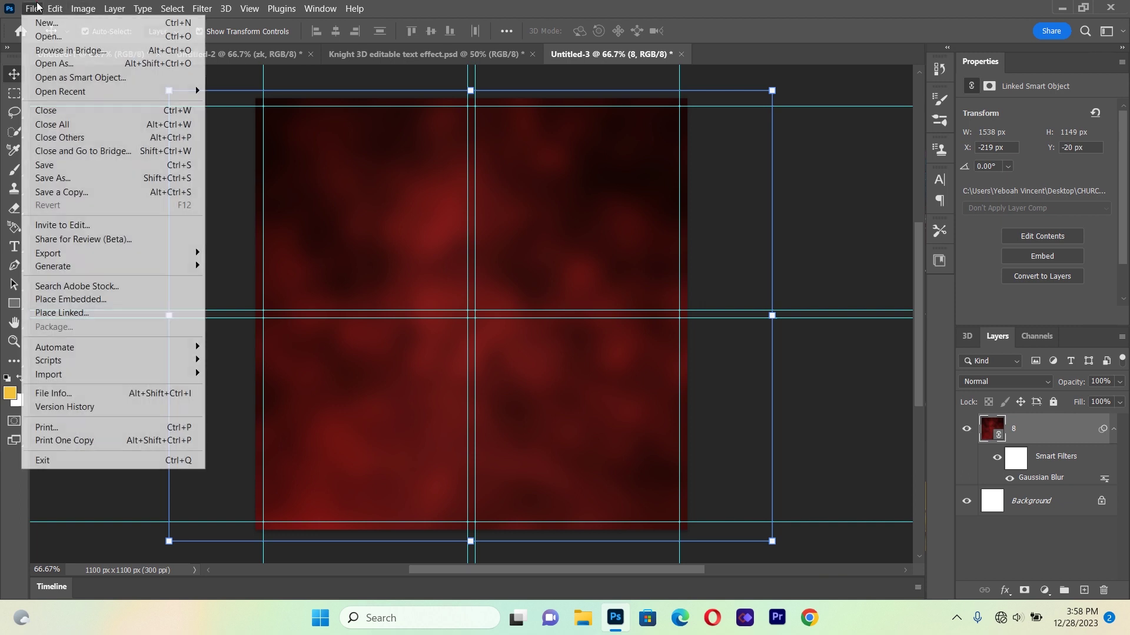
{"action": "left_click", "coordinate": [74, 318]}
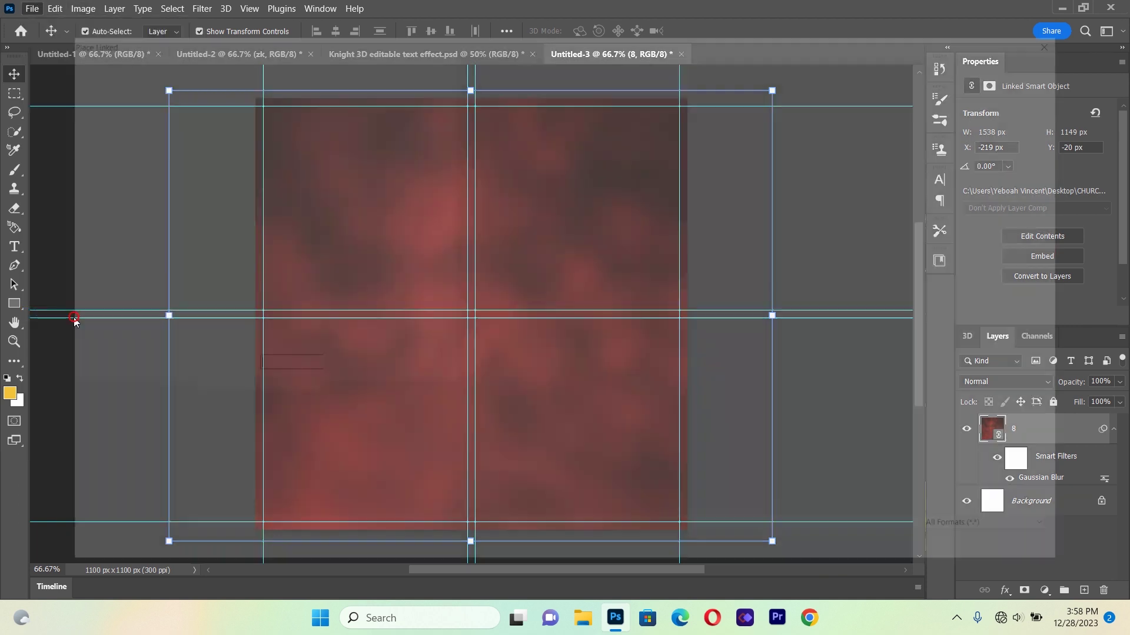
{"action": "left_click", "coordinate": [416, 166]}
{"action": "double_click", "coordinate": [414, 163]}
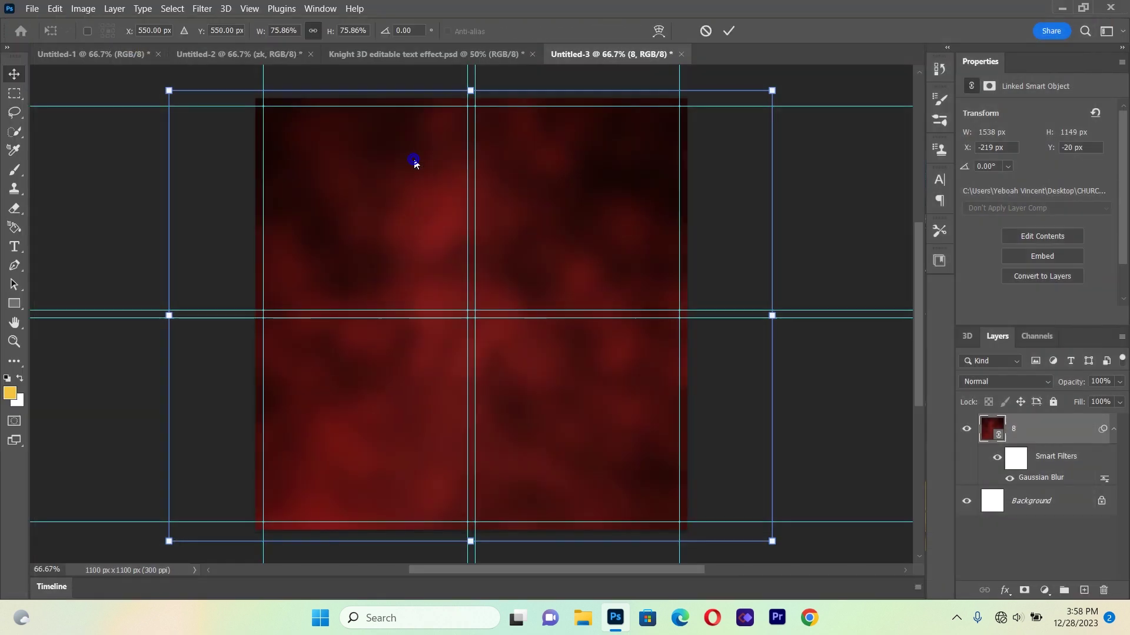
{"action": "left_click_drag", "start_coordinate": [473, 143], "coordinate": [474, 94]}
{"action": "left_click_drag", "start_coordinate": [470, 474], "coordinate": [470, 530]}
{"action": "left_click", "coordinate": [15, 73]}
{"action": "left_click", "coordinate": [326, 185]}
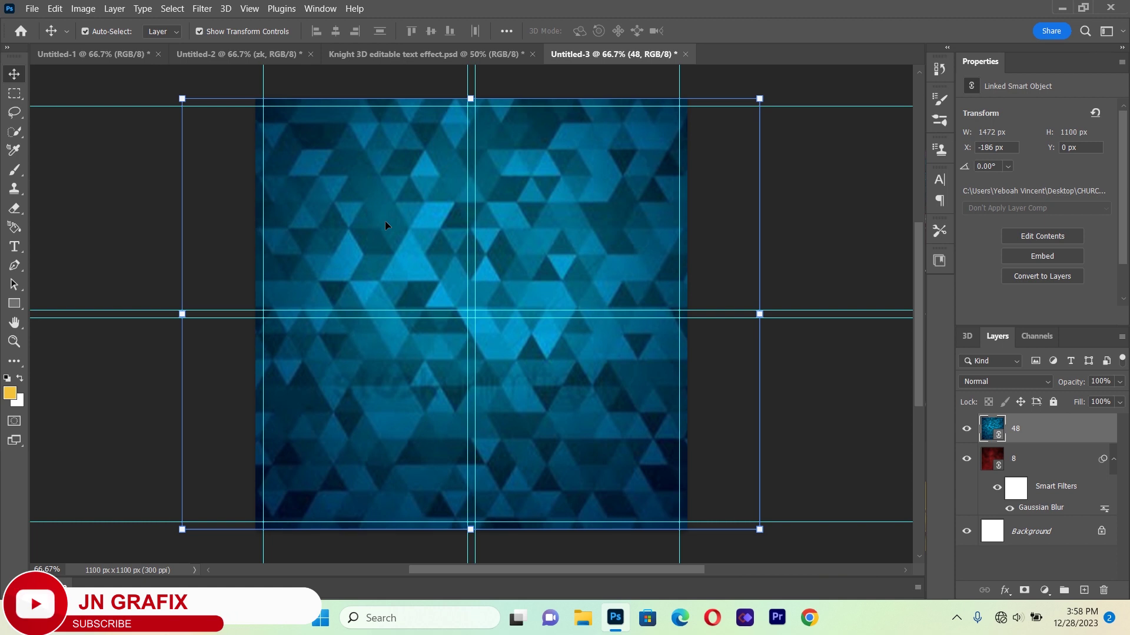
Convert the blue triangle pattern layer to black and white using the Default preset.
{"action": "key", "text": "ctrl"}
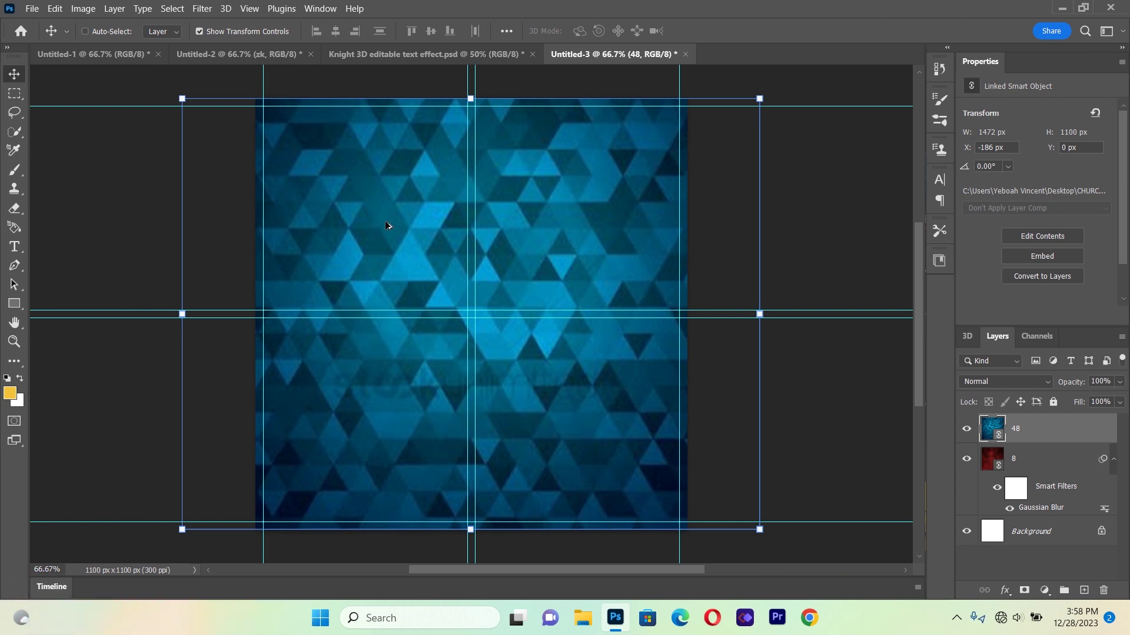
{"action": "key", "text": "alt+shift+ctrl+b"}
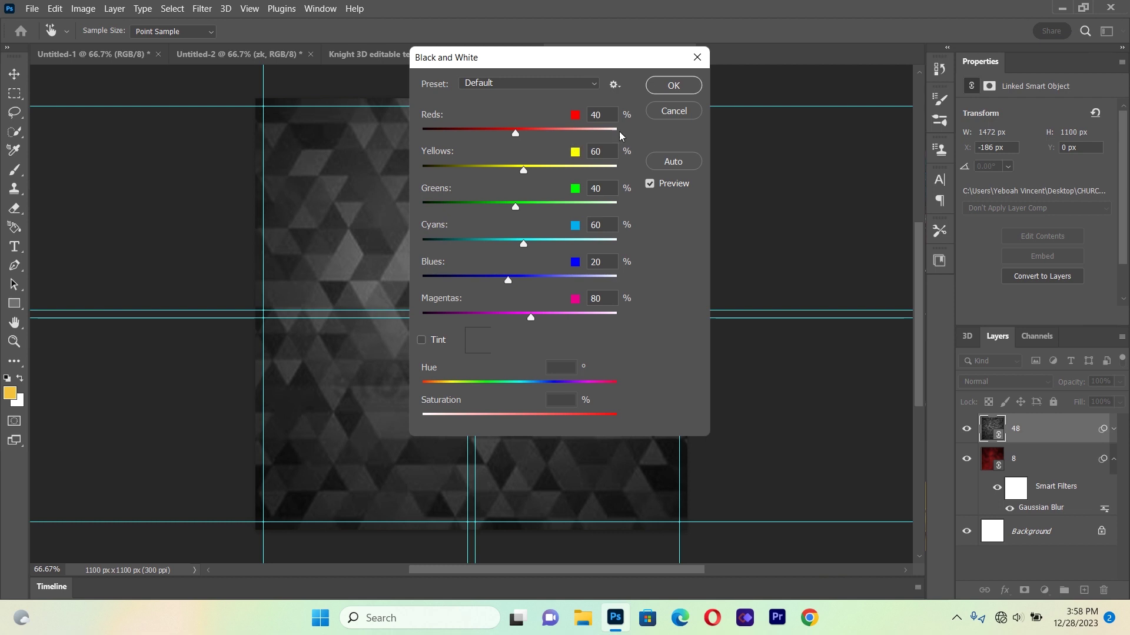
{"action": "left_click", "coordinate": [673, 86]}
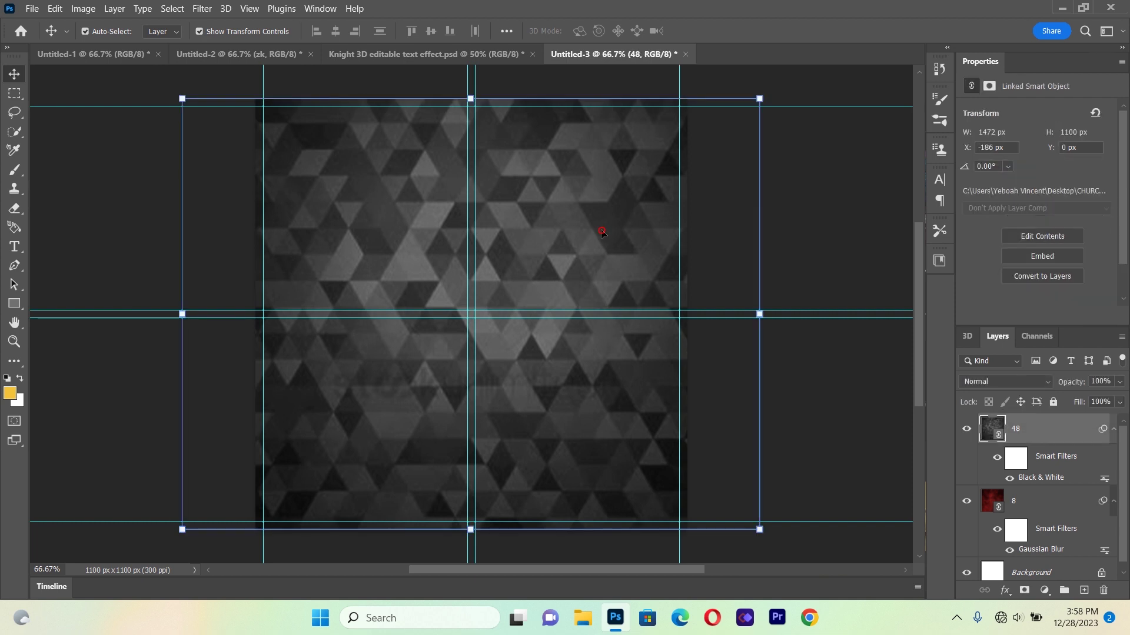
Apply a Motion Blur to the black-and-white triangle layer with an angle of 0° and a distance of 82 pixels.
{"action": "left_click", "coordinate": [201, 9]}
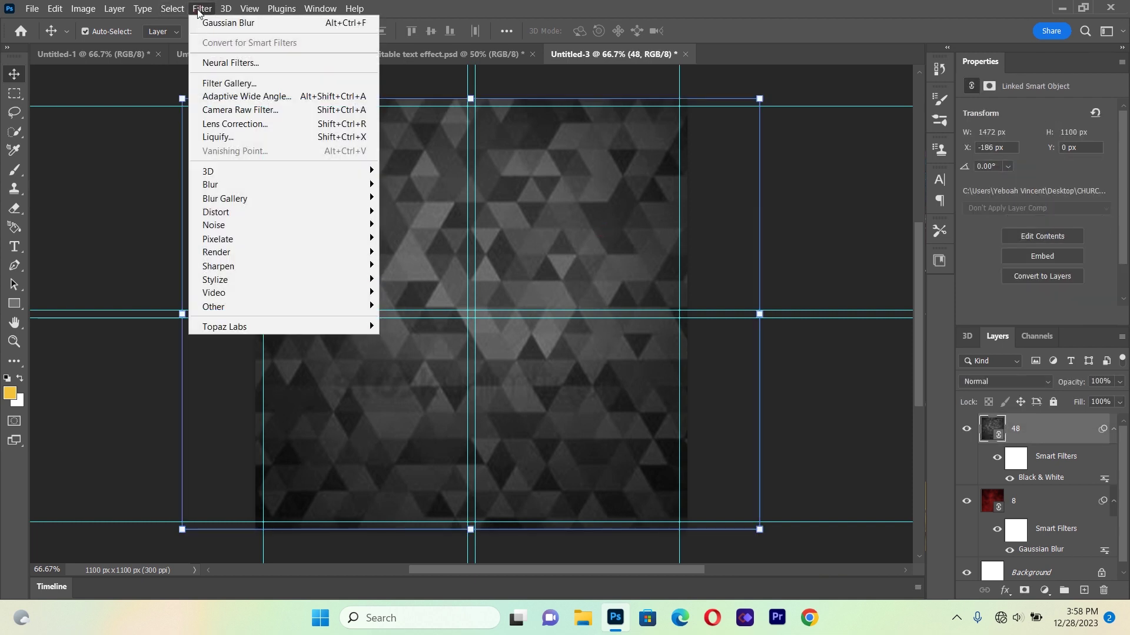
{"action": "mouse_move", "coordinate": [234, 183]}
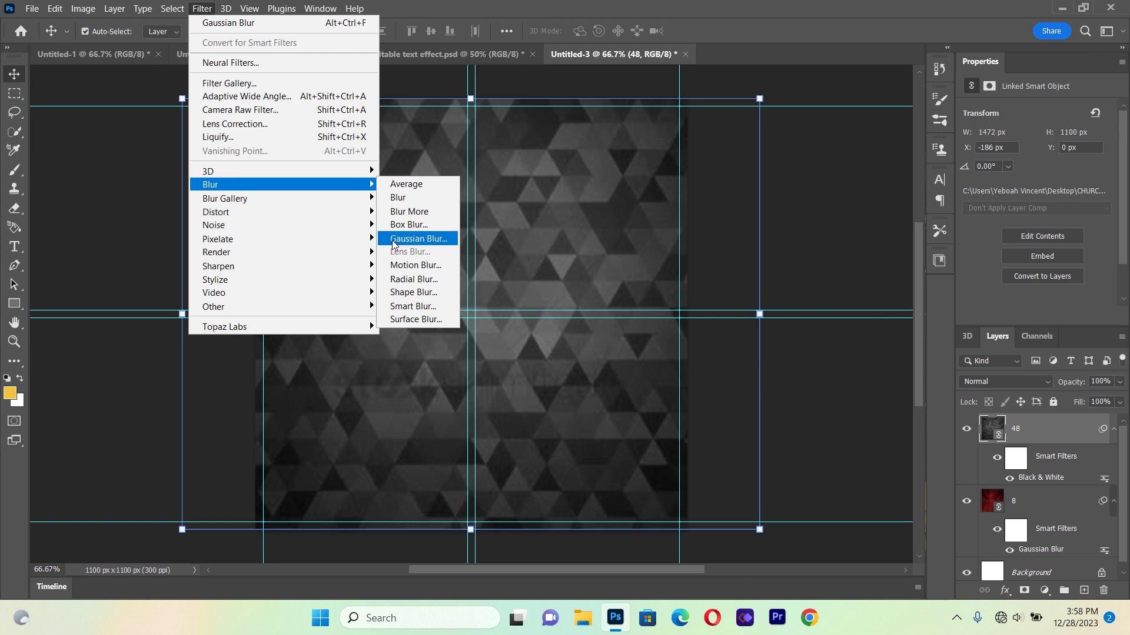
{"action": "left_click", "coordinate": [415, 265]}
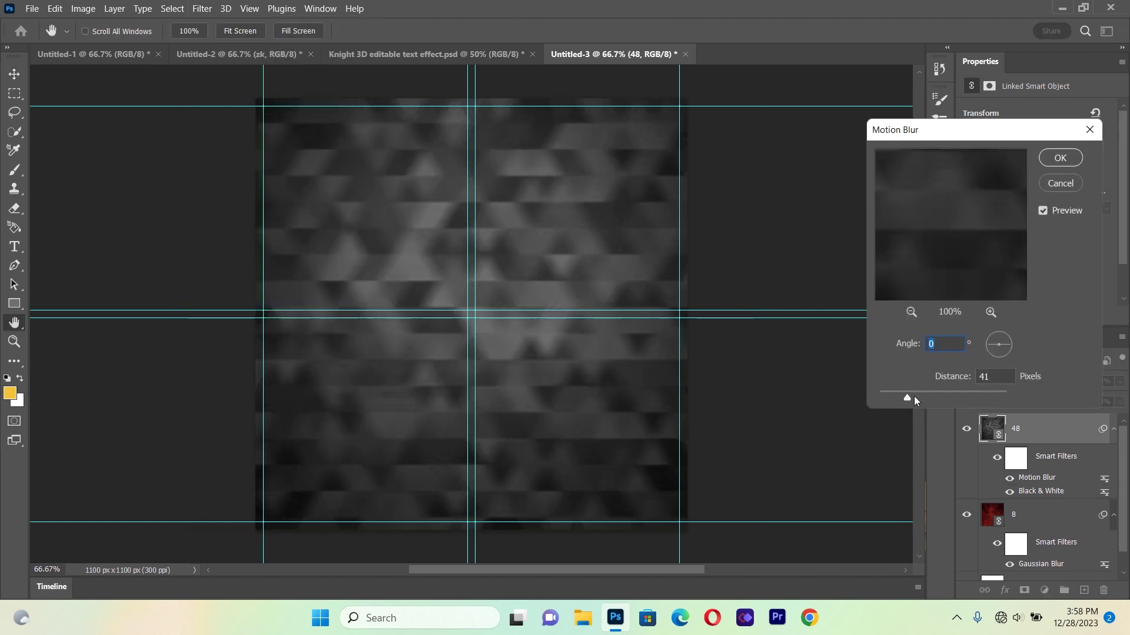
{"action": "left_click", "coordinate": [914, 398]}
{"action": "left_click", "coordinate": [916, 396]}
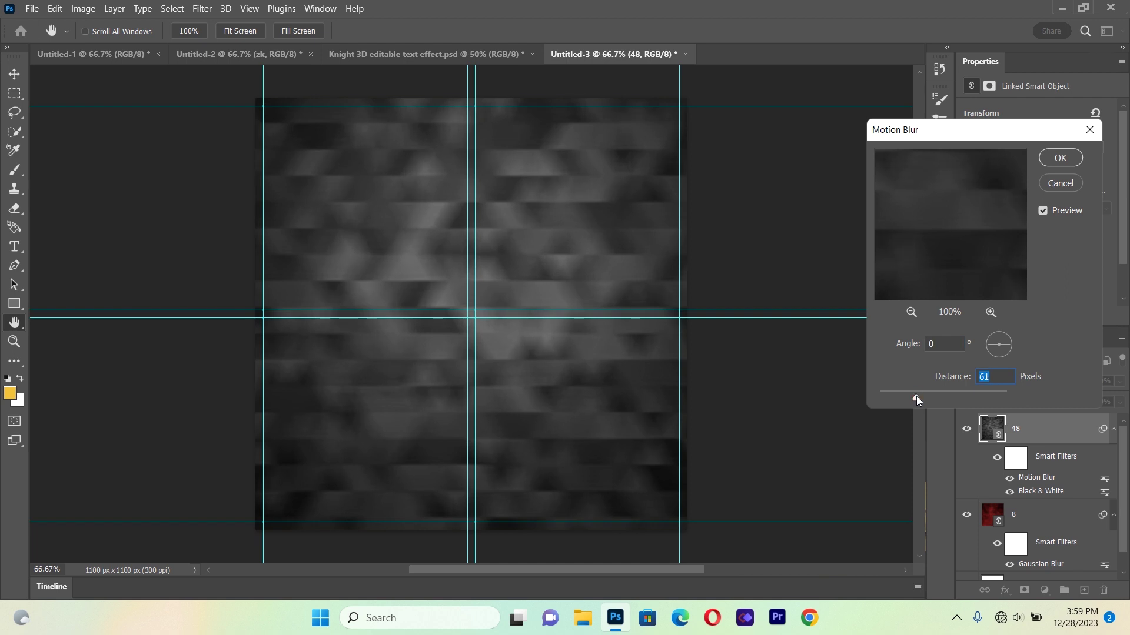
{"action": "left_click", "coordinate": [920, 397]}
{"action": "left_click", "coordinate": [920, 398]}
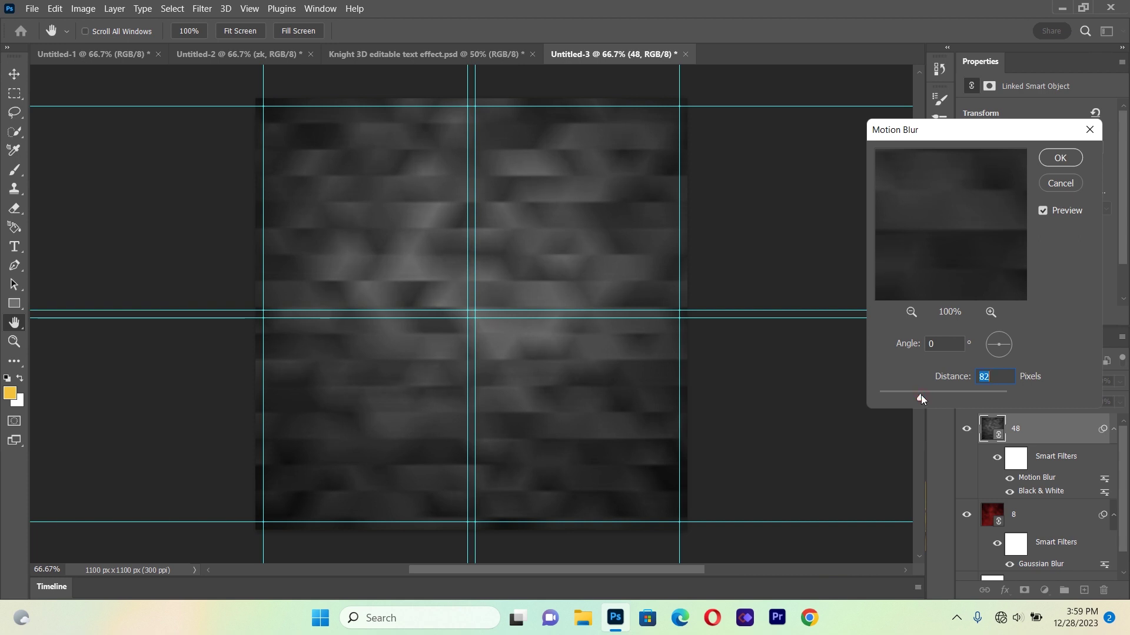
{"action": "left_click", "coordinate": [1060, 159]}
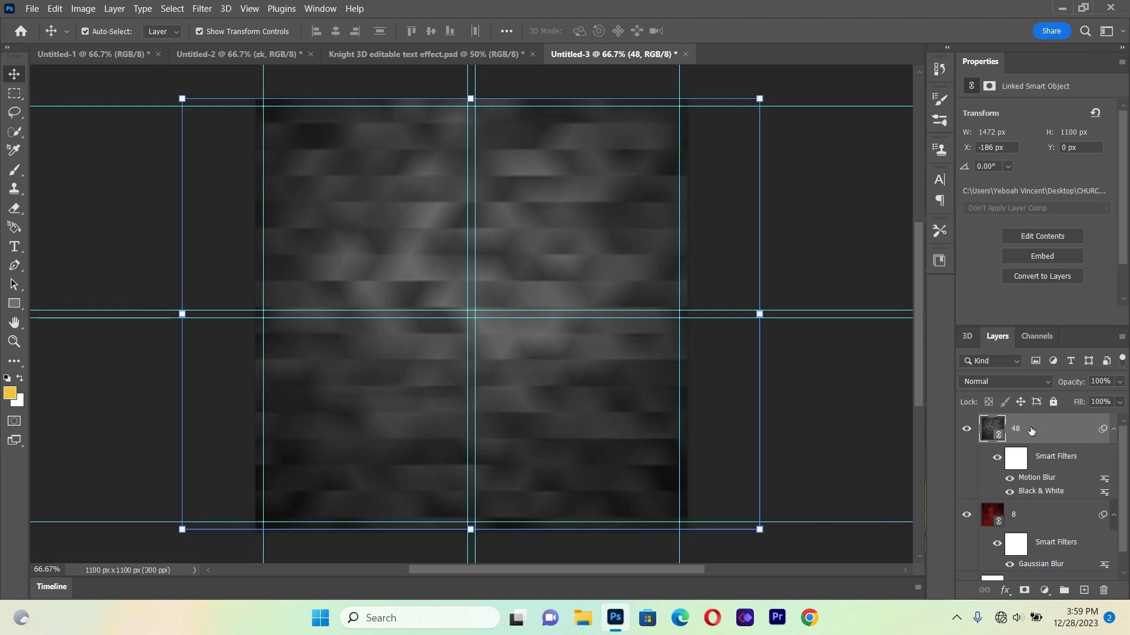
Set the motion-blurred triangle layer's blend mode to Color Dodge and shift the layer slightly upward.
{"action": "left_click", "coordinate": [1008, 381]}
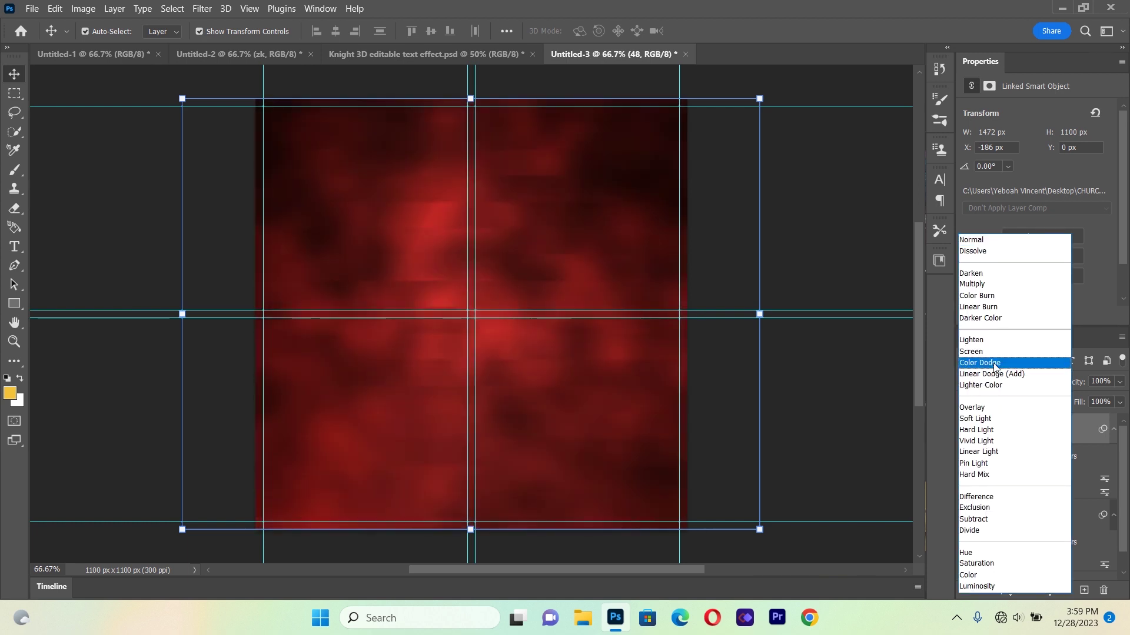
{"action": "left_click", "coordinate": [994, 363]}
{"action": "left_click", "coordinate": [833, 257]}
{"action": "mouse_move", "coordinate": [625, 261]}
{"action": "left_mouse_down"}
{"action": "mouse_move", "coordinate": [620, 230]}
{"action": "mouse_move", "coordinate": [620, 250]}
{"action": "left_mouse_up"}
{"action": "left_click", "coordinate": [819, 258]}
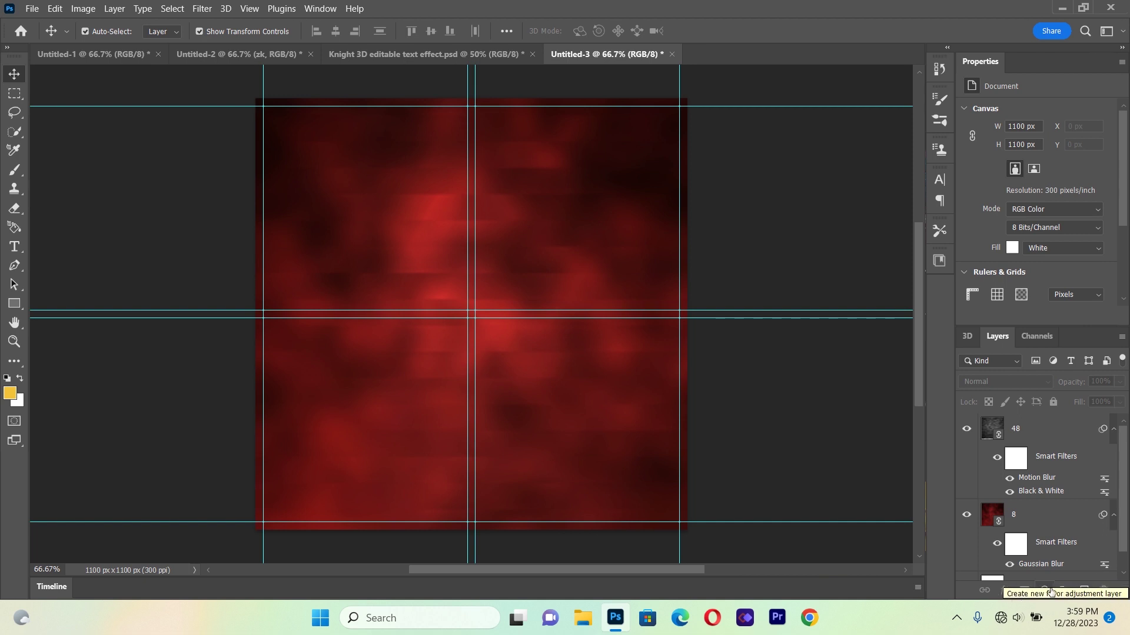
Paint a soft yellow glow (#f3c13b) on a new layer at the canvas's bottom centre using a 1000 px soft brush.
{"action": "left_click", "coordinate": [1085, 590]}
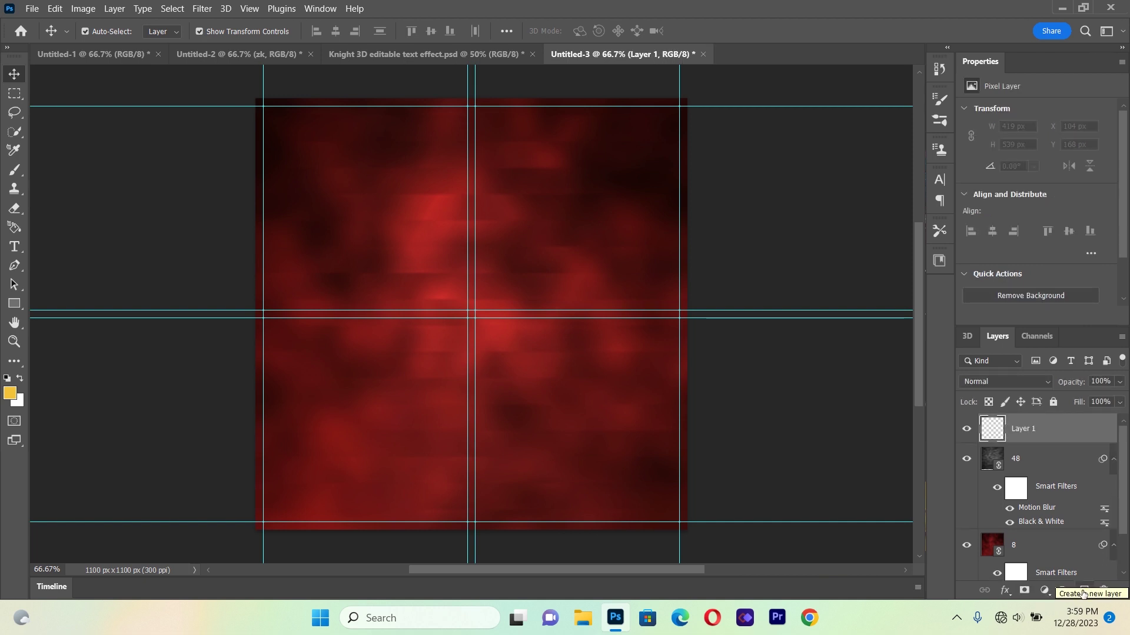
{"action": "left_click", "coordinate": [1024, 431]}
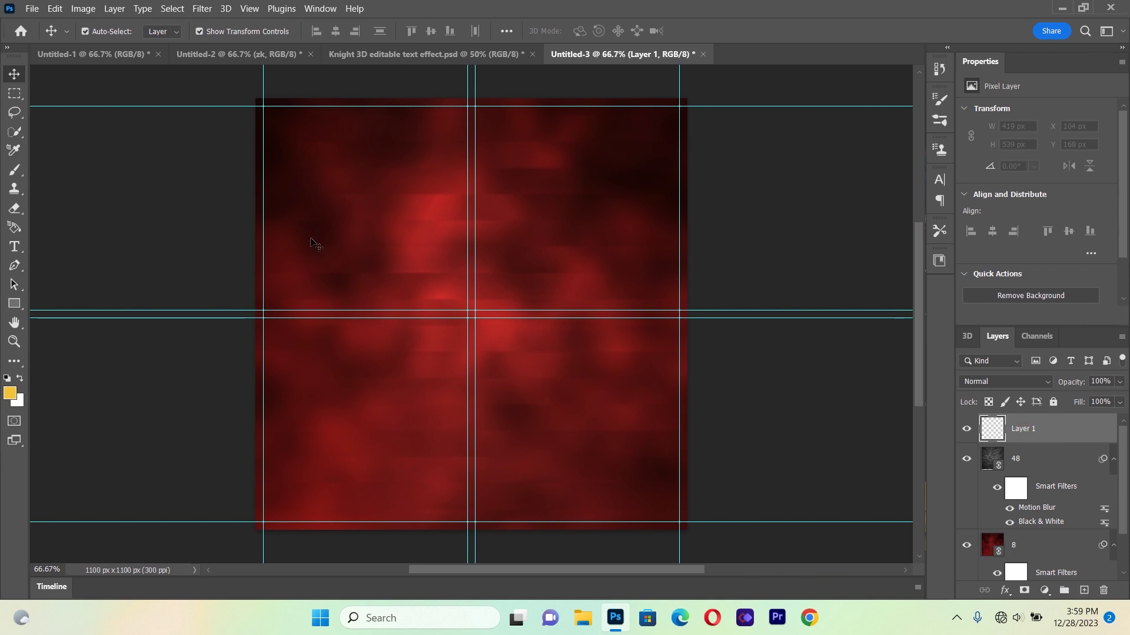
{"action": "key", "text": "b"}
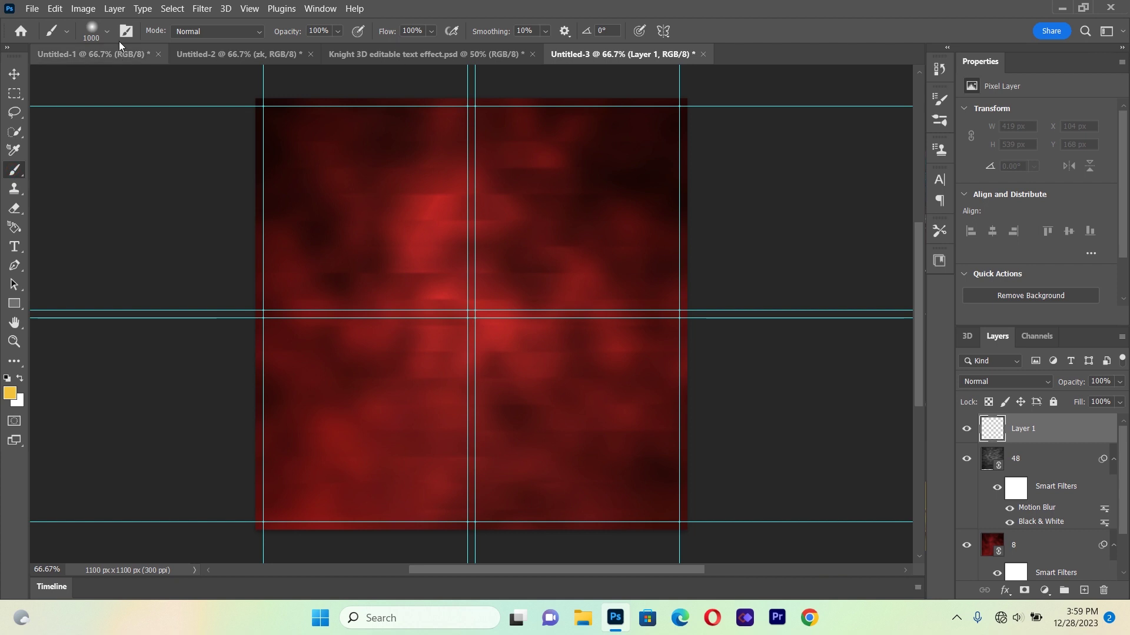
{"action": "left_click", "coordinate": [14, 395]}
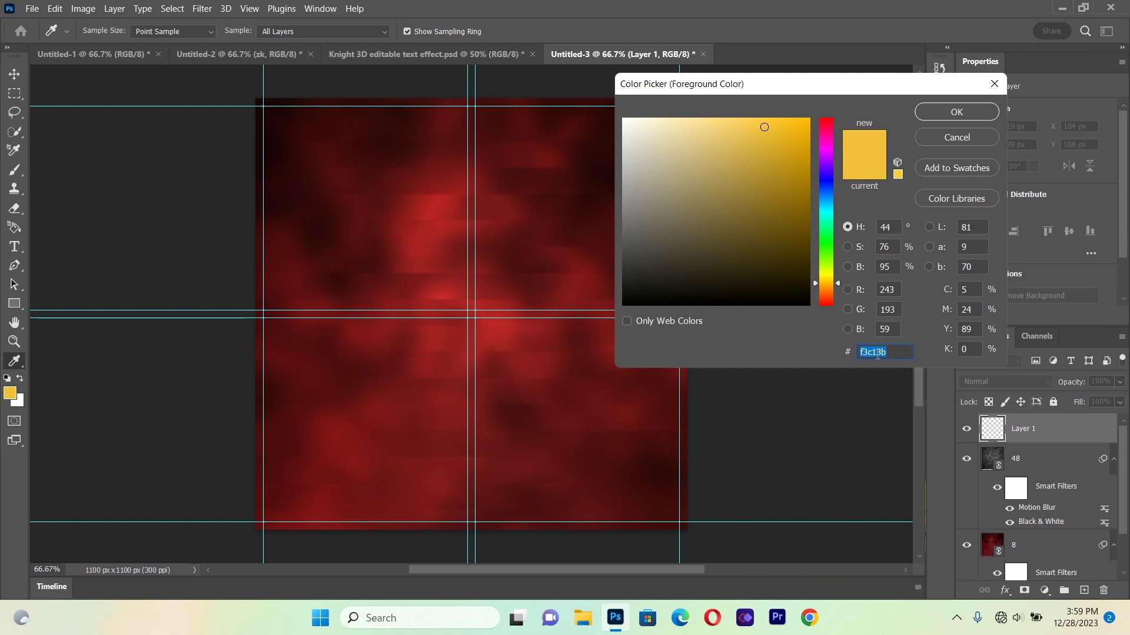
{"action": "left_click", "coordinate": [956, 112]}
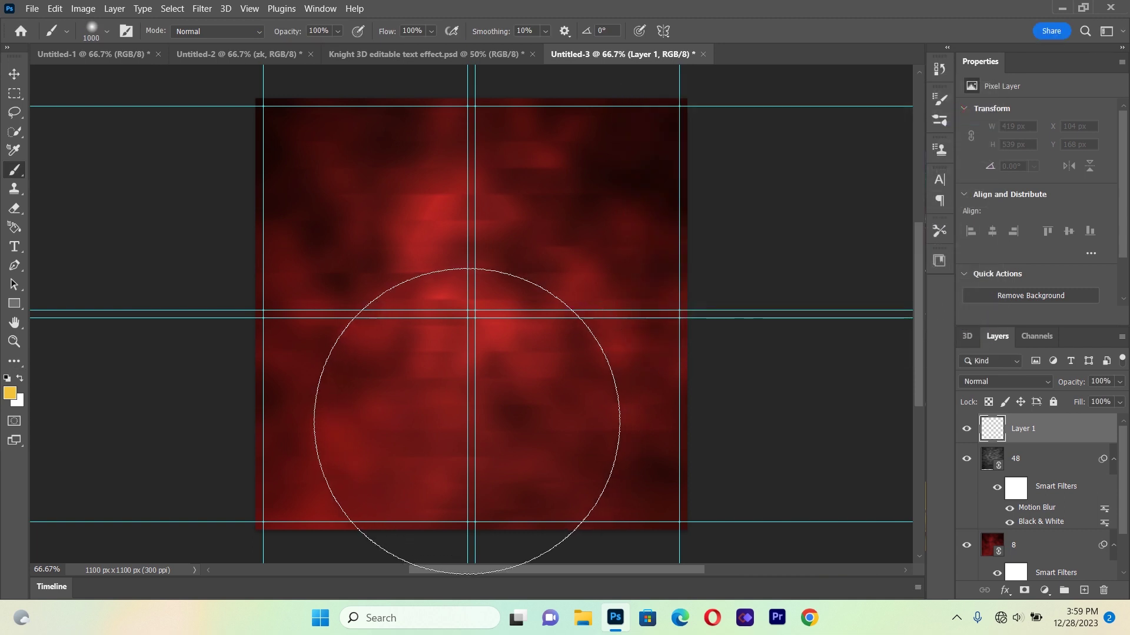
{"action": "left_click", "coordinate": [461, 428]}
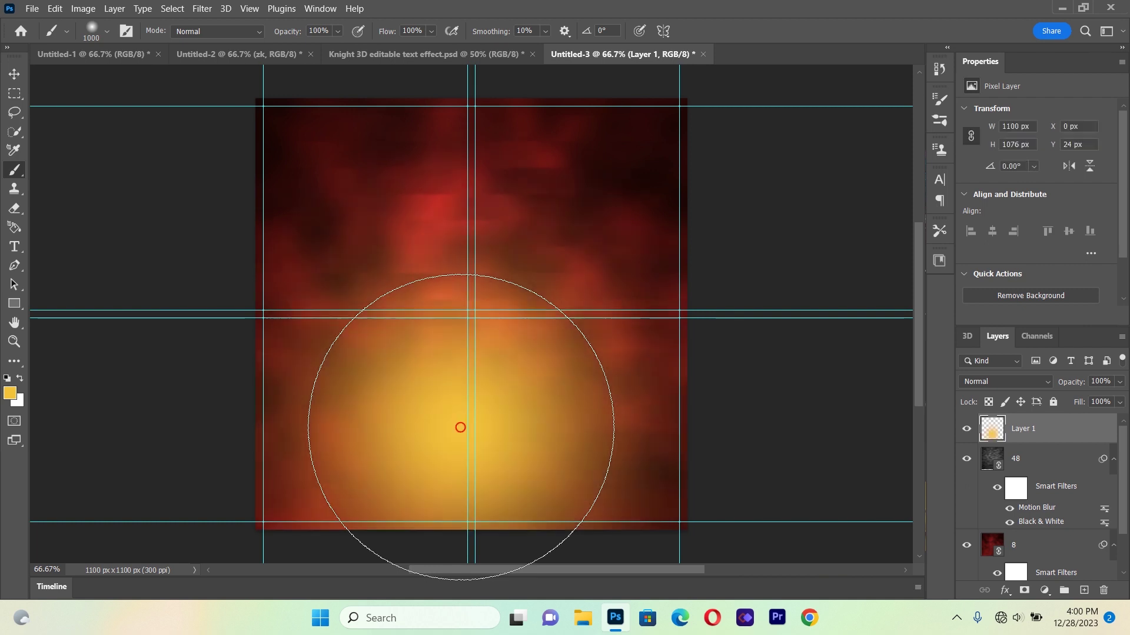
{"action": "key", "text": "ctrl+z"}
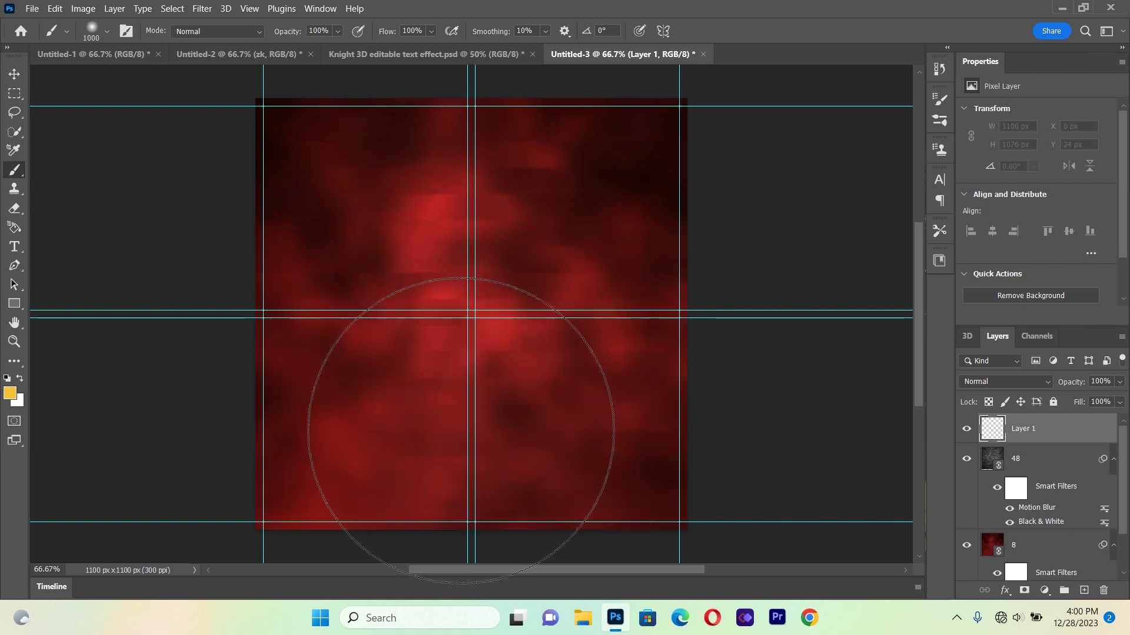
{"action": "left_click", "coordinate": [469, 454]}
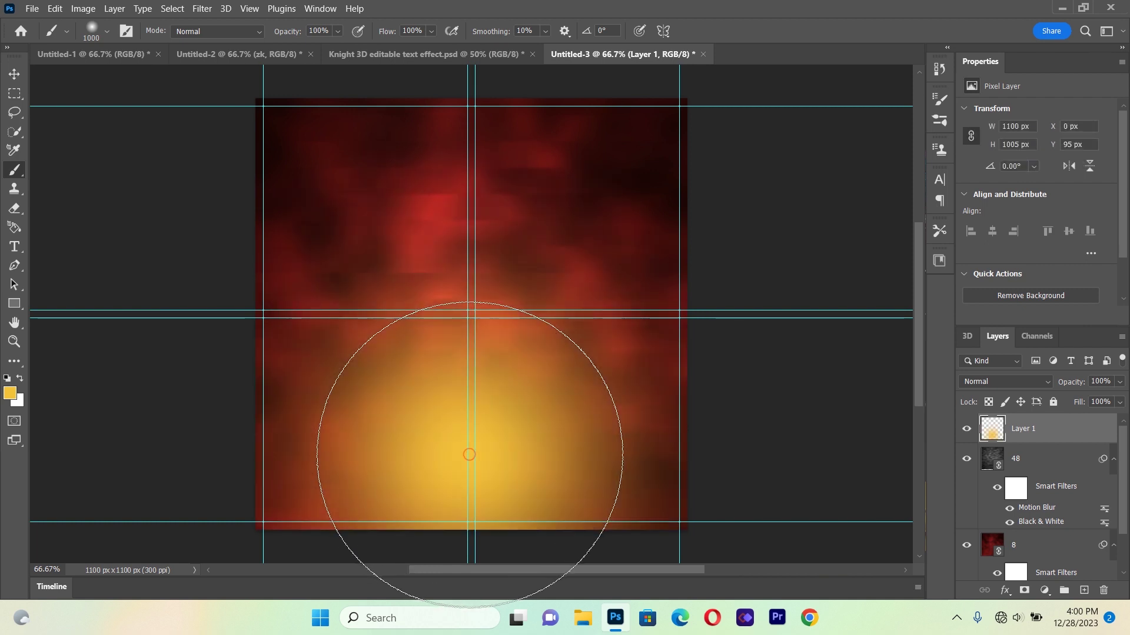
{"action": "left_click", "coordinate": [469, 454]}
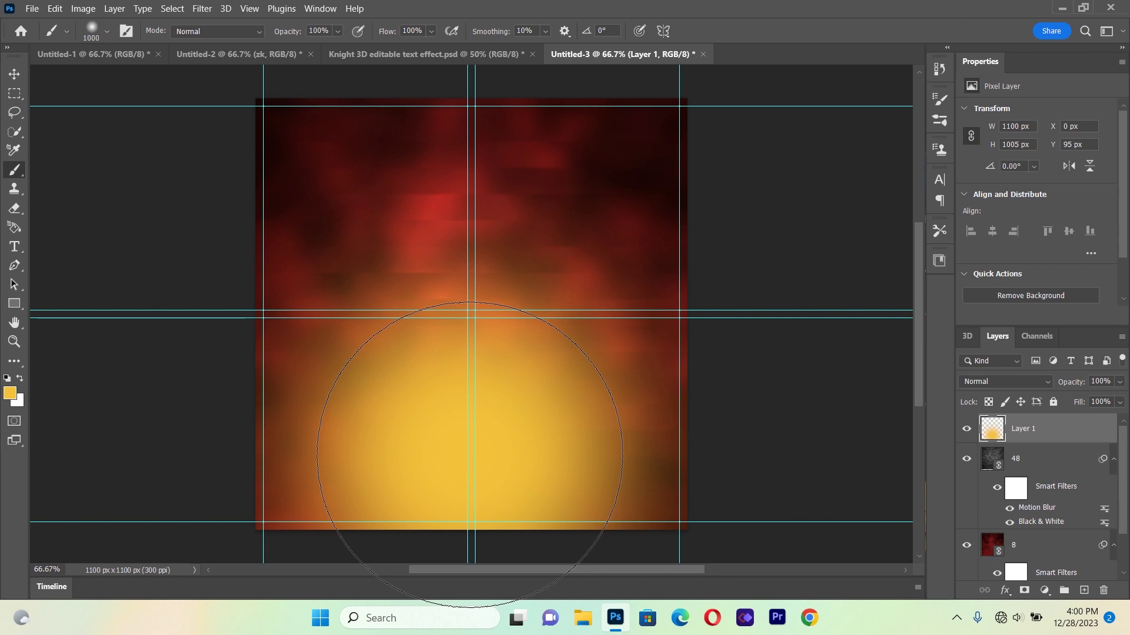
{"action": "left_click", "coordinate": [15, 73]}
{"action": "left_click", "coordinate": [103, 251]}
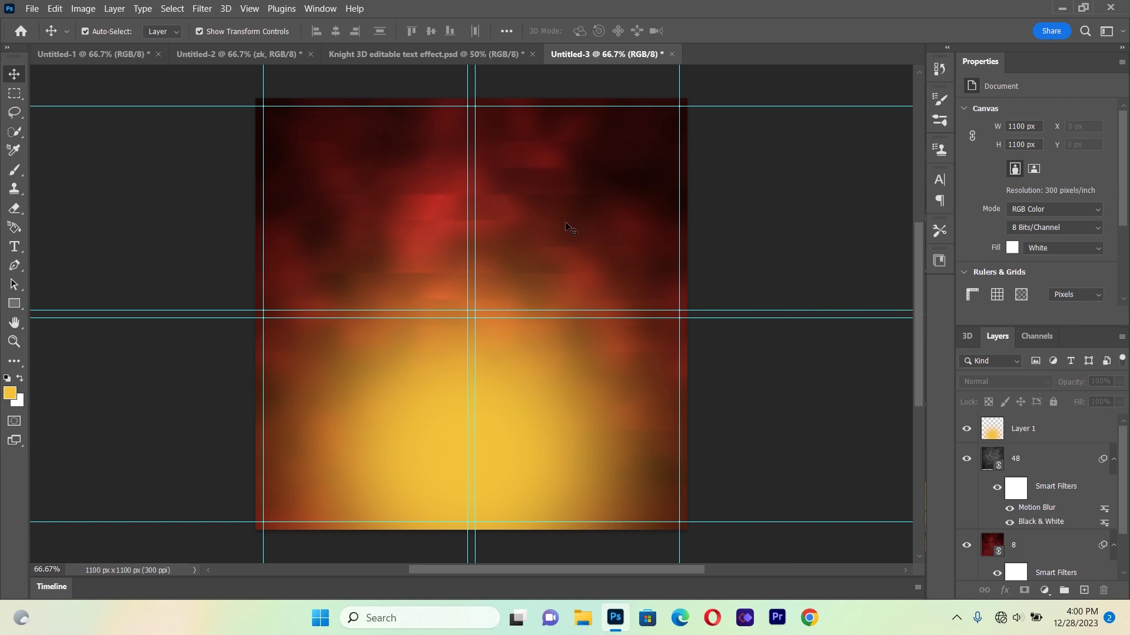
Place 9c3a4edb6e9039e543260d0e08457dff.jpg as a linked image and align it with the canvas's right edge.
{"action": "left_click", "coordinate": [32, 9]}
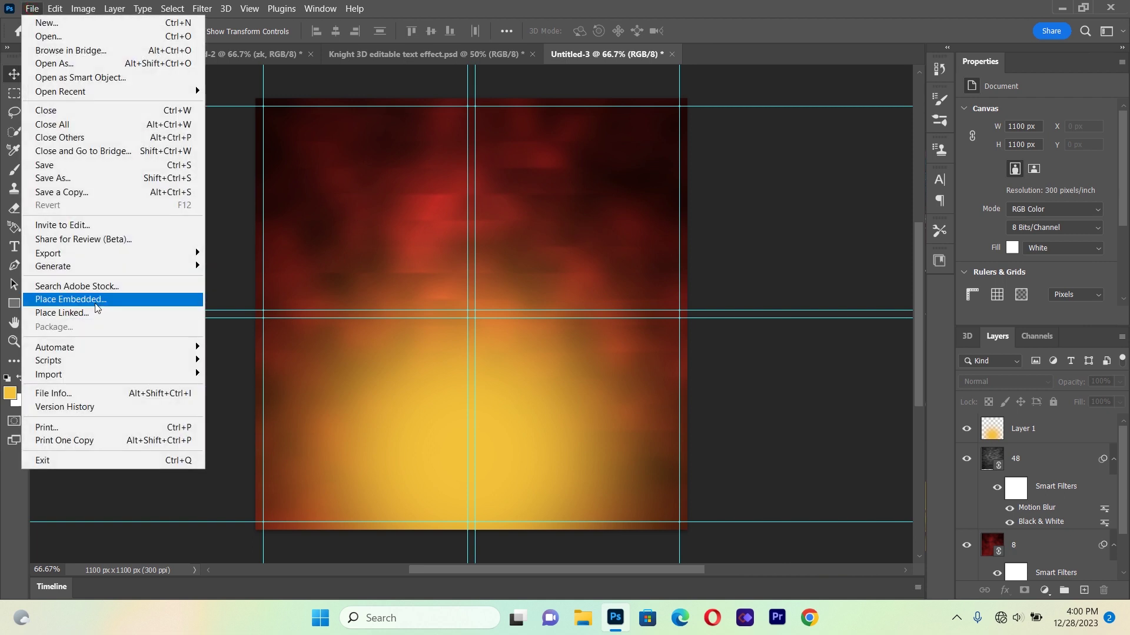
{"action": "left_click", "coordinate": [97, 313]}
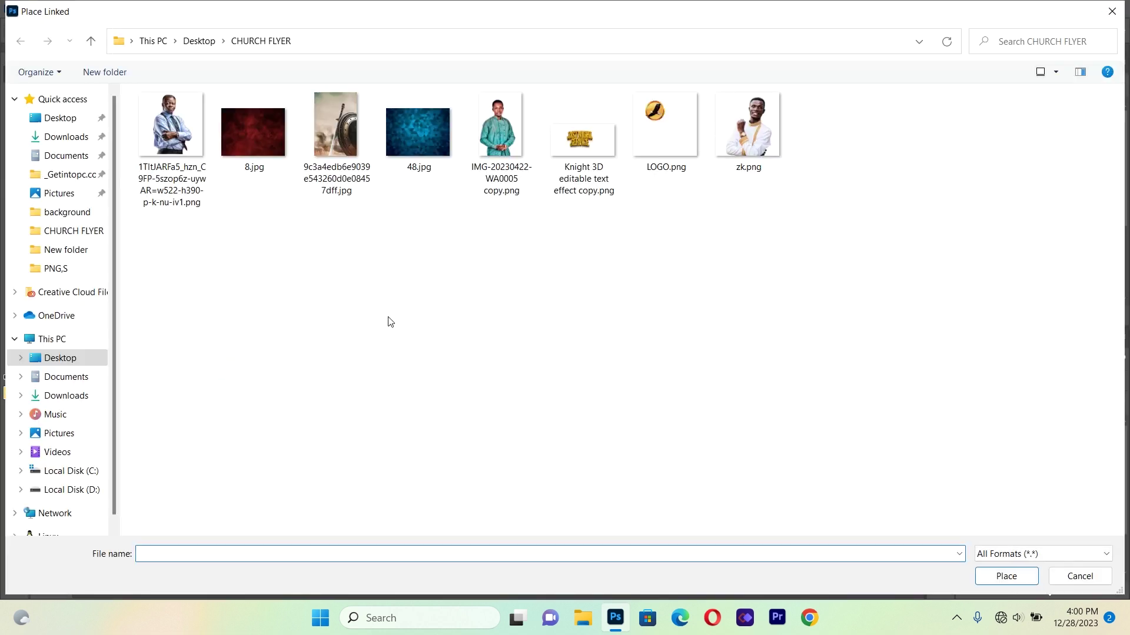
{"action": "double_click", "coordinate": [333, 140]}
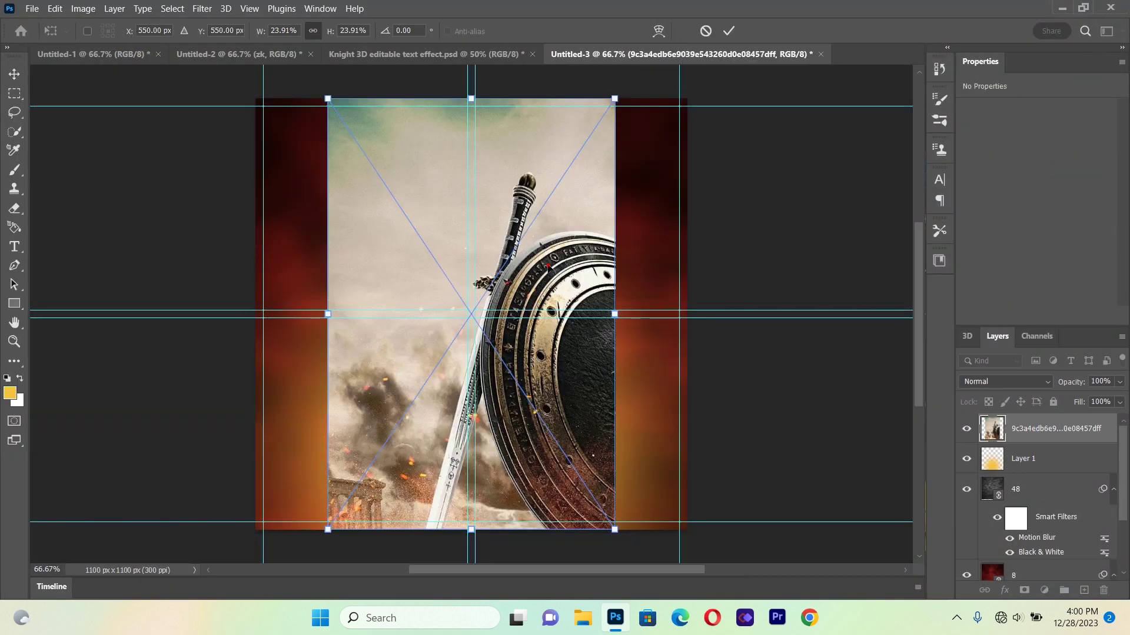
{"action": "left_click_drag", "start_coordinate": [549, 267], "coordinate": [624, 268]}
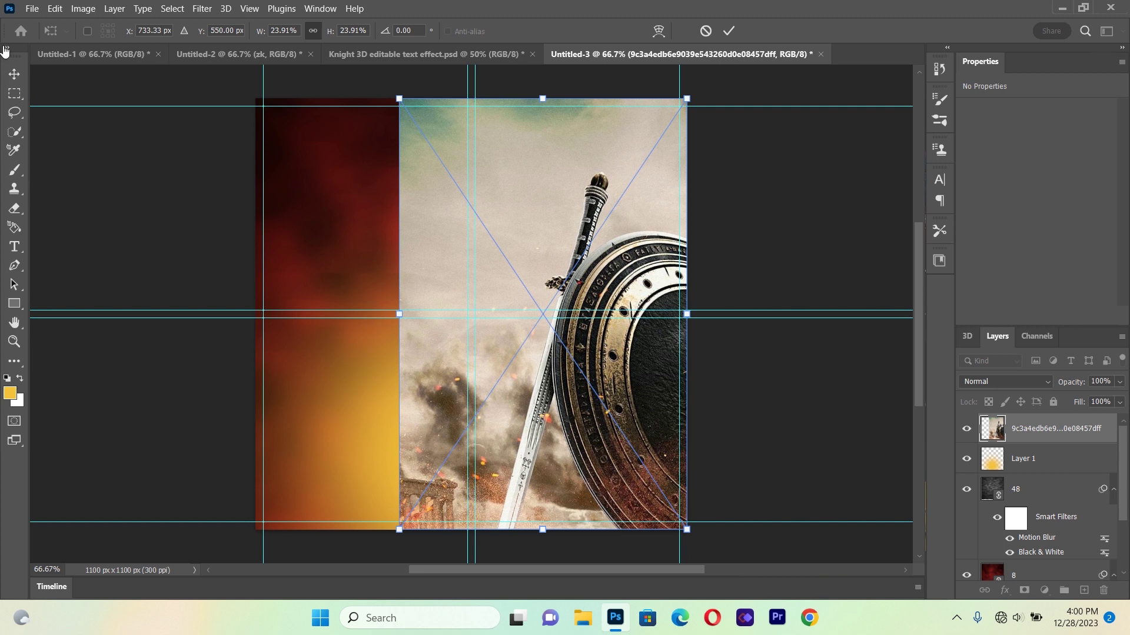
{"action": "left_click", "coordinate": [14, 73]}
{"action": "left_click", "coordinate": [587, 204]}
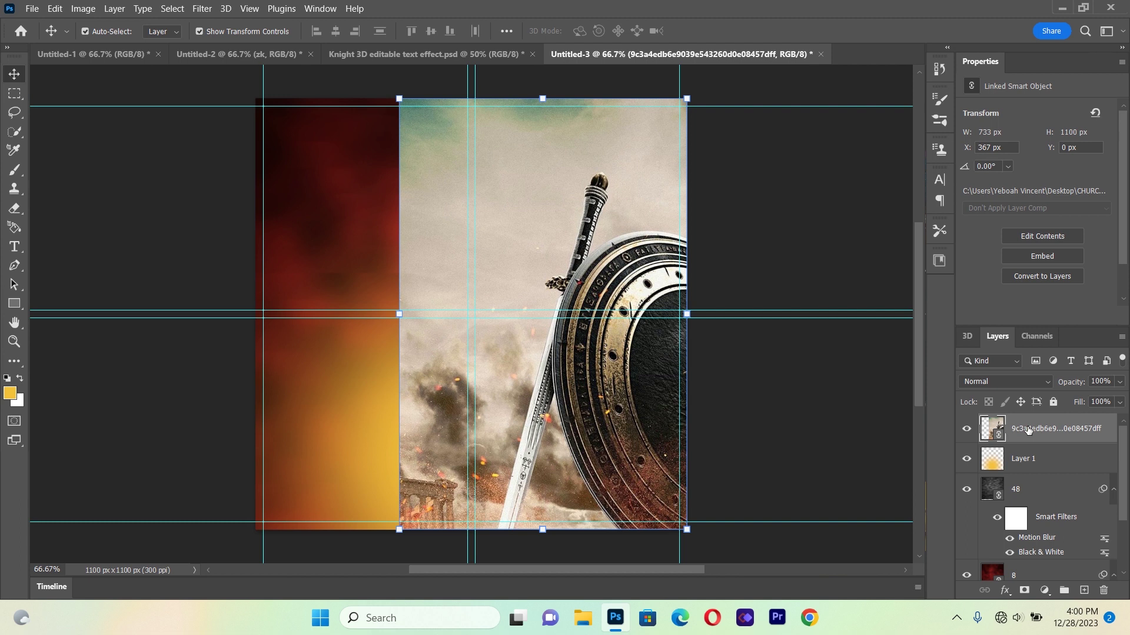
Set the sword-and-shield layer's blend mode to Vivid Light and move it to about X 386 px, Y 5 px.
{"action": "left_click", "coordinate": [994, 383]}
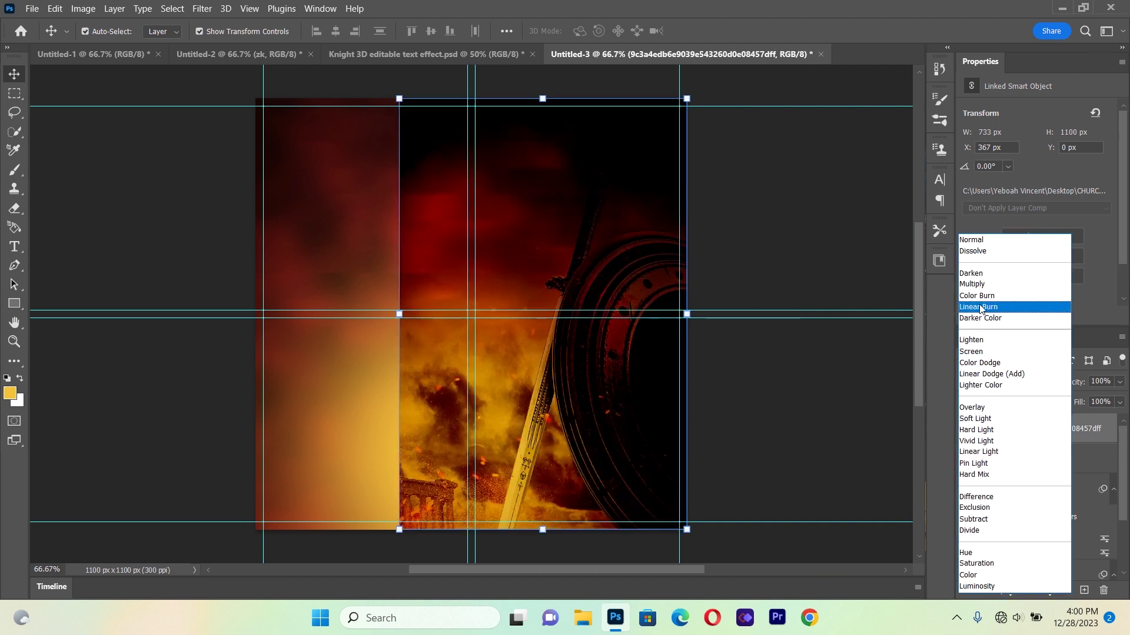
{"action": "left_click", "coordinate": [976, 441]}
{"action": "left_click_drag", "start_coordinate": [632, 267], "coordinate": [639, 270]}
{"action": "left_click", "coordinate": [765, 257]}
{"action": "left_click", "coordinate": [614, 262]}
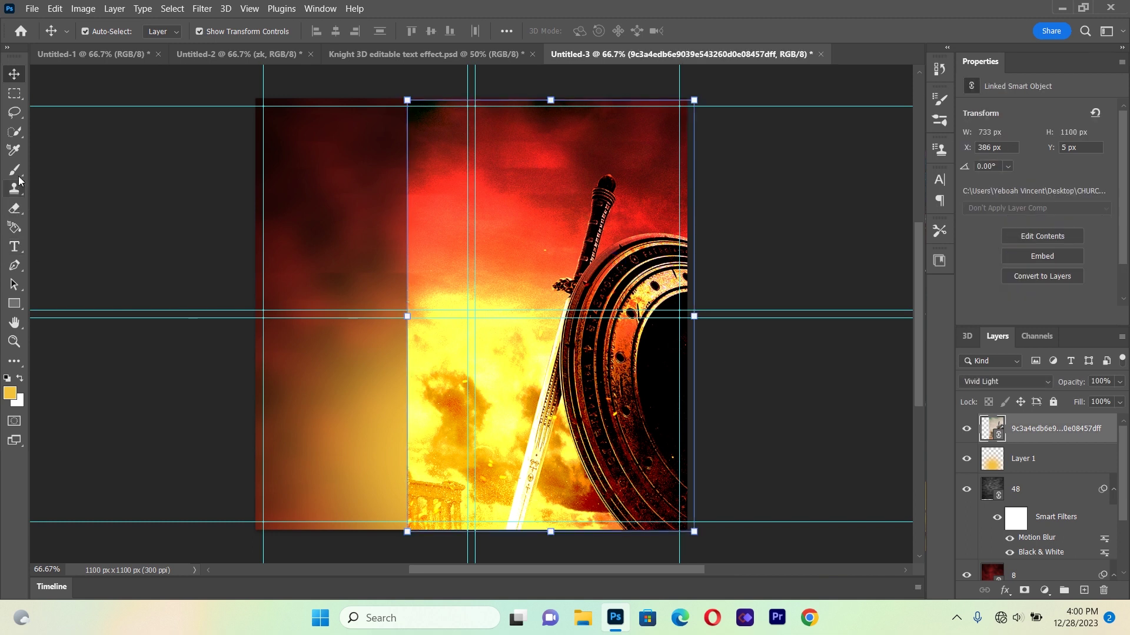
Rasterize the sword-and-shield layer and erase its sky, sword and left part with a 432 px soft eraser, keeping the shield.
{"action": "left_click", "coordinate": [14, 209]}
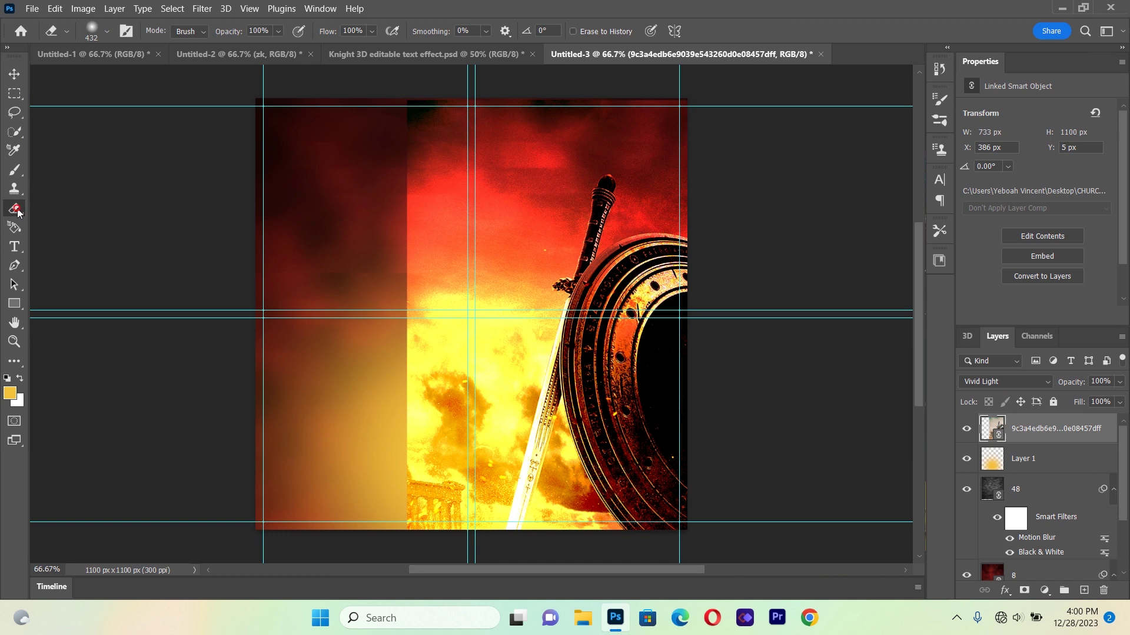
{"action": "left_click", "coordinate": [425, 270]}
{"action": "left_click", "coordinate": [520, 241]}
{"action": "mouse_move", "coordinate": [415, 111]}
{"action": "left_mouse_down"}
{"action": "mouse_move", "coordinate": [549, 101]}
{"action": "mouse_move", "coordinate": [404, 240]}
{"action": "mouse_move", "coordinate": [391, 378]}
{"action": "mouse_move", "coordinate": [420, 433]}
{"action": "mouse_move", "coordinate": [449, 328]}
{"action": "mouse_move", "coordinate": [524, 196]}
{"action": "mouse_move", "coordinate": [548, 247]}
{"action": "mouse_move", "coordinate": [511, 315]}
{"action": "mouse_move", "coordinate": [504, 429]}
{"action": "mouse_move", "coordinate": [517, 429]}
{"action": "mouse_move", "coordinate": [533, 495]}
{"action": "mouse_move", "coordinate": [537, 466]}
{"action": "mouse_move", "coordinate": [558, 482]}
{"action": "mouse_move", "coordinate": [512, 328]}
{"action": "mouse_move", "coordinate": [530, 202]}
{"action": "mouse_move", "coordinate": [598, 175]}
{"action": "mouse_move", "coordinate": [555, 214]}
{"action": "mouse_move", "coordinate": [559, 295]}
{"action": "mouse_move", "coordinate": [530, 365]}
{"action": "mouse_move", "coordinate": [556, 470]}
{"action": "left_mouse_up"}
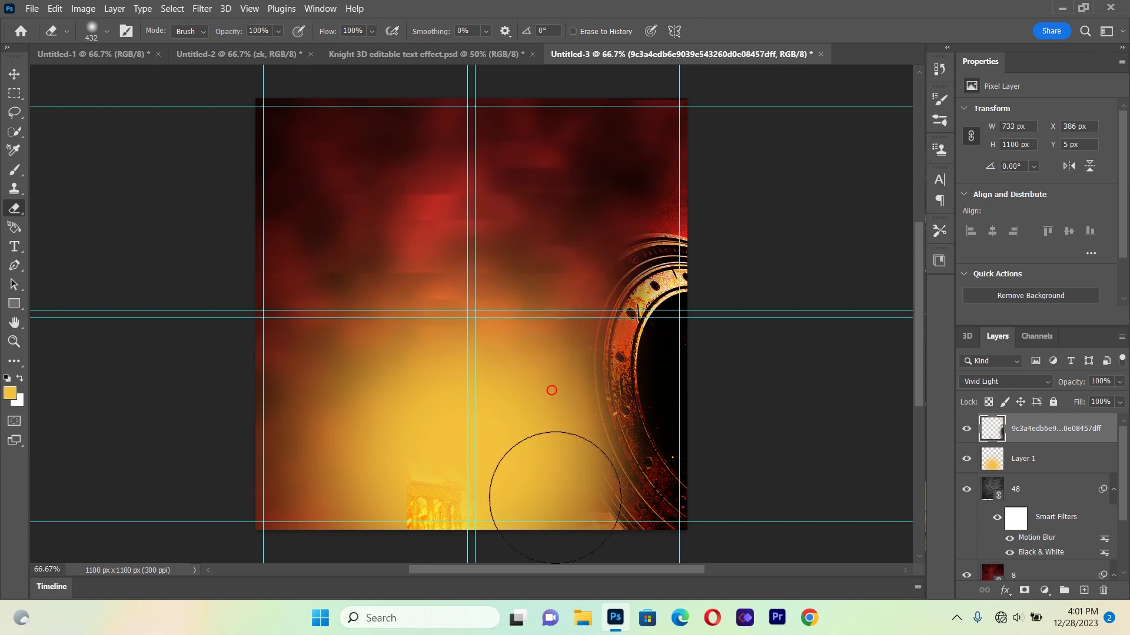
Move the erased shield layer further right to about X 425 px, Y 10 px.
{"action": "left_click", "coordinate": [14, 73]}
{"action": "left_click_drag", "start_coordinate": [601, 361], "coordinate": [616, 365]}
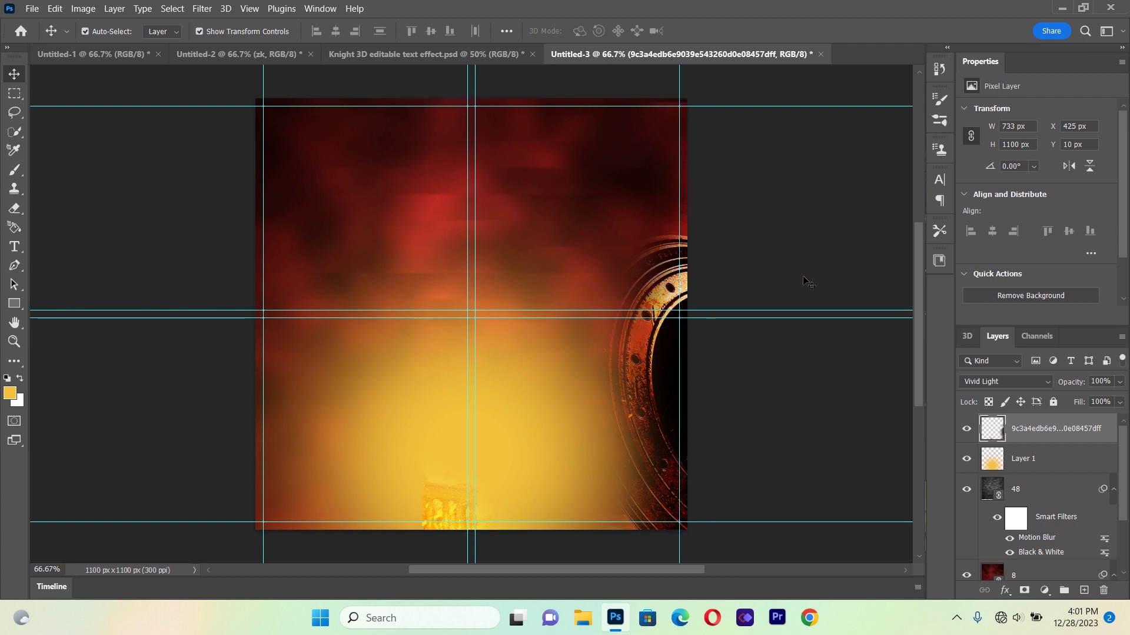
{"action": "left_click", "coordinate": [802, 277]}
Duplicate the shield layer and move the copy to the canvas's upper-left edge, at about X -552 px, Y -300 px.
{"action": "left_click", "coordinate": [630, 393]}
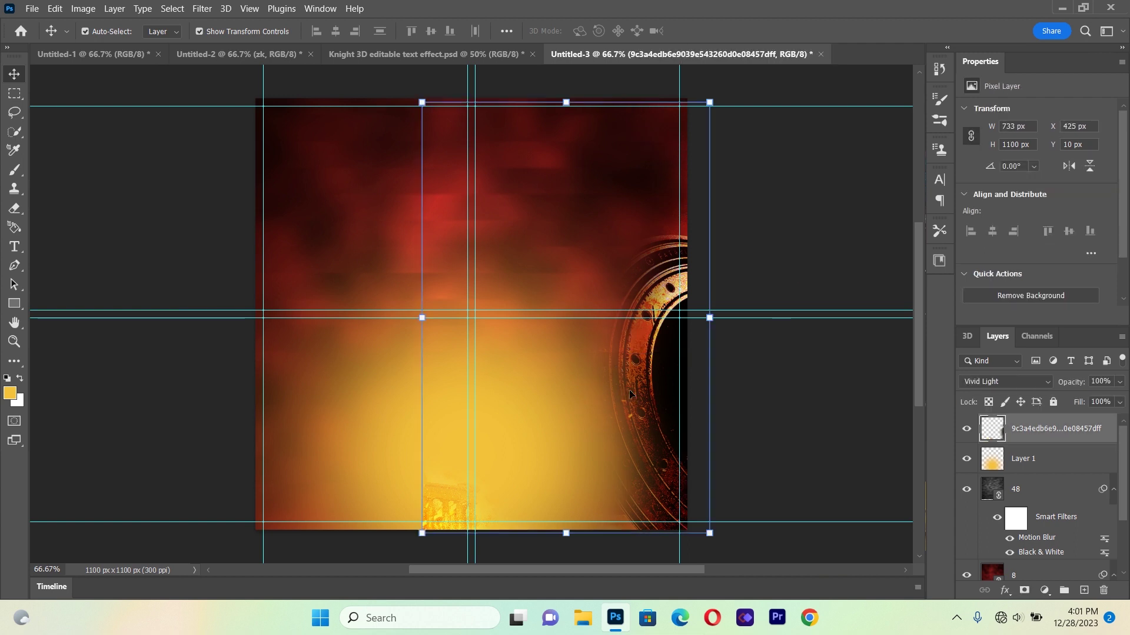
{"action": "left_click", "coordinate": [624, 396]}
{"action": "left_click", "coordinate": [624, 397]}
{"action": "key", "text": "ctrl+j"}
{"action": "left_click_drag", "start_coordinate": [623, 395], "coordinate": [246, 276]}
{"action": "left_click", "coordinate": [120, 230]}
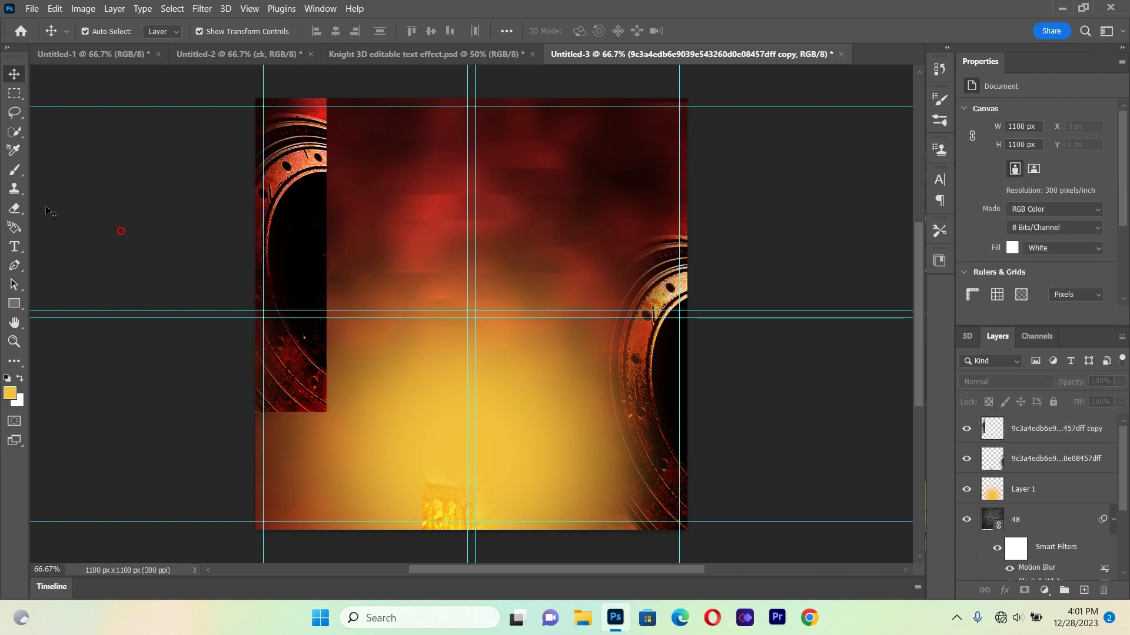
Erase the hard right side of the shield copy with the 432 px soft eraser so it blends into the background.
{"action": "left_click", "coordinate": [20, 209]}
{"action": "left_click", "coordinate": [307, 242]}
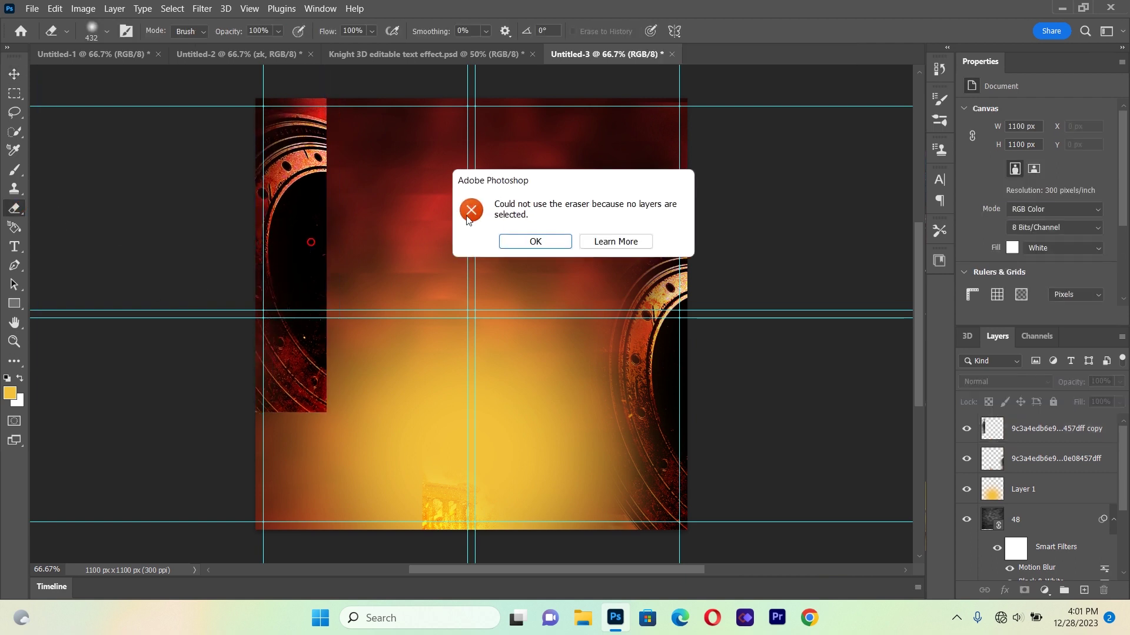
{"action": "left_click", "coordinate": [518, 242]}
{"action": "left_click", "coordinate": [1056, 425]}
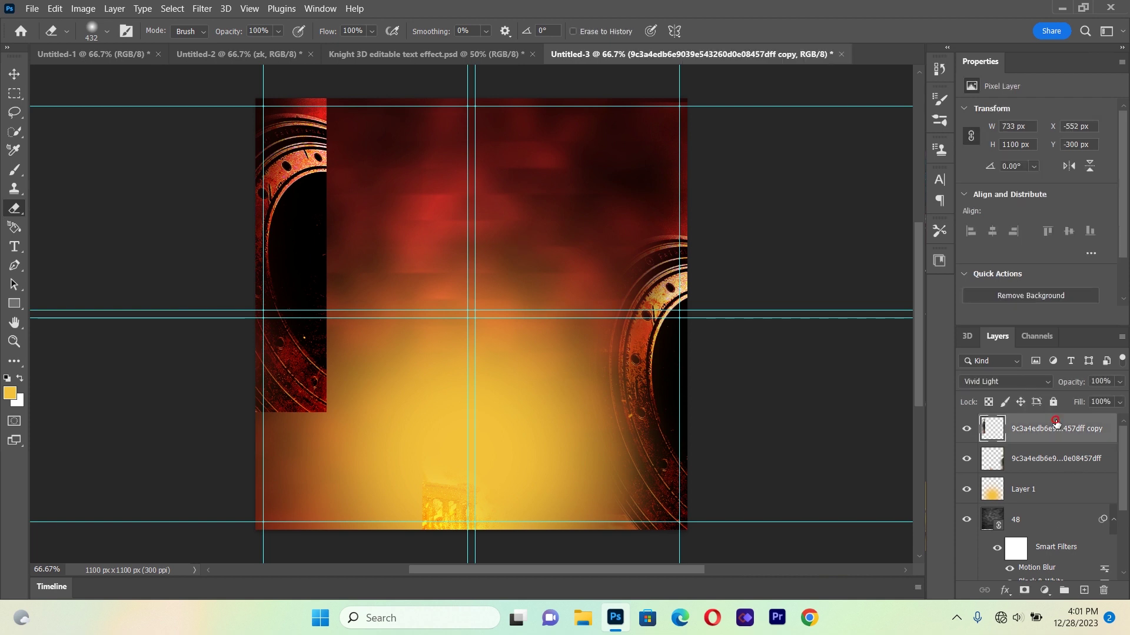
{"action": "mouse_move", "coordinate": [372, 100]}
{"action": "left_mouse_down"}
{"action": "mouse_move", "coordinate": [371, 153]}
{"action": "mouse_move", "coordinate": [391, 157]}
{"action": "mouse_move", "coordinate": [371, 264]}
{"action": "mouse_move", "coordinate": [383, 347]}
{"action": "mouse_move", "coordinate": [383, 332]}
{"action": "mouse_move", "coordinate": [373, 434]}
{"action": "mouse_move", "coordinate": [327, 469]}
{"action": "mouse_move", "coordinate": [328, 433]}
{"action": "mouse_move", "coordinate": [312, 453]}
{"action": "left_mouse_up"}
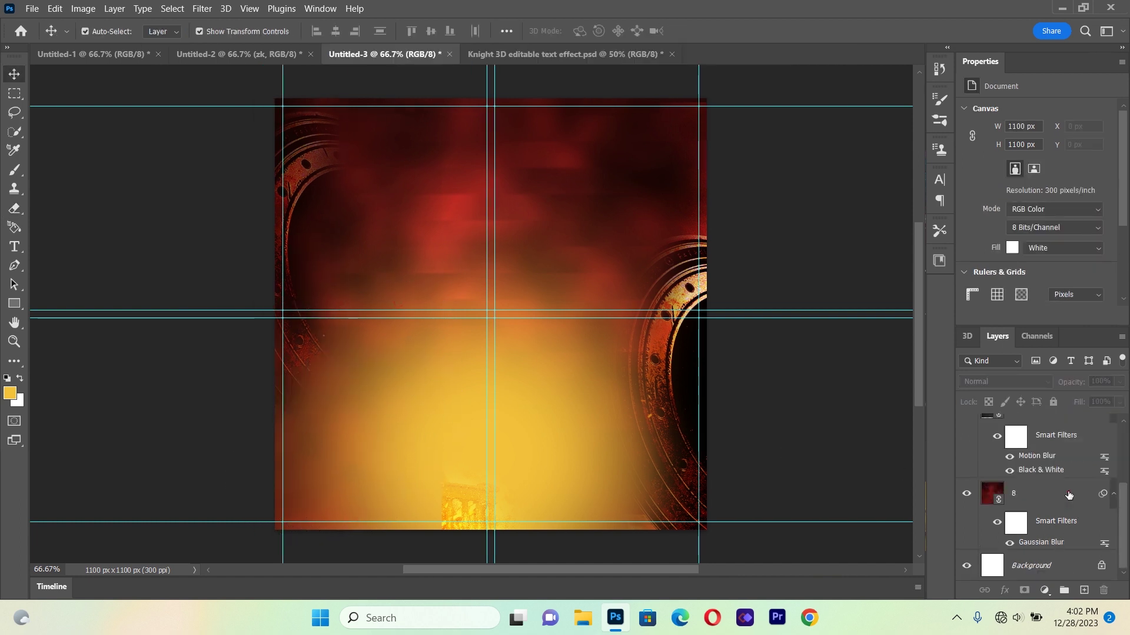
Group all layers above the white Background layer and name the group "backgroung".
{"action": "left_click", "coordinate": [1068, 494]}
{"action": "left_click", "coordinate": [1124, 542]}
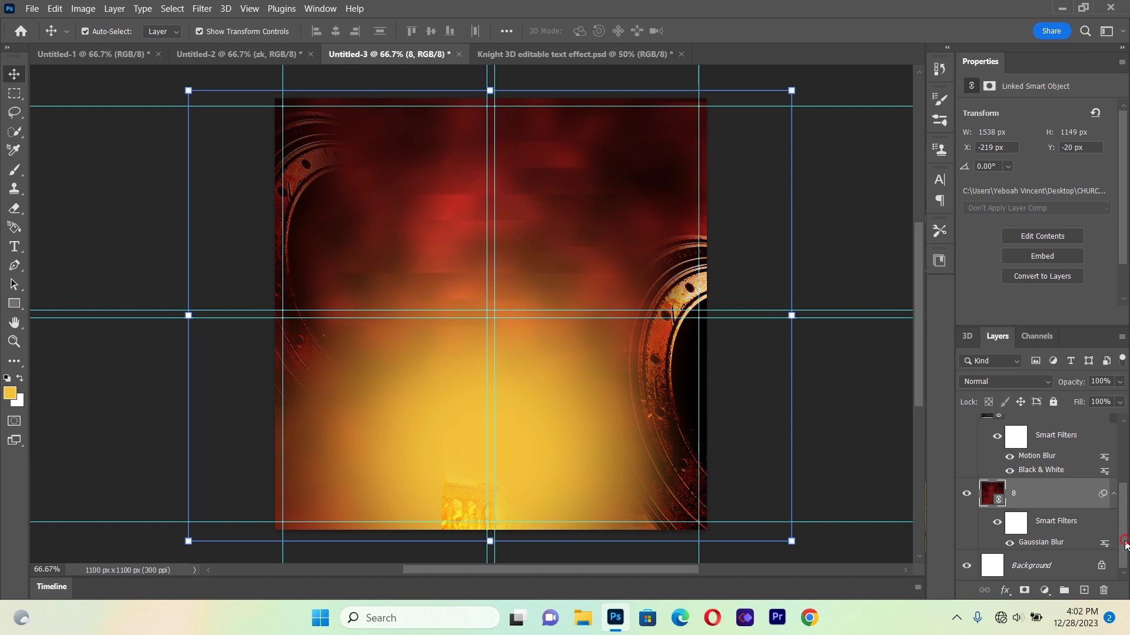
{"action": "left_click_drag", "start_coordinate": [1125, 545], "coordinate": [1125, 410]}
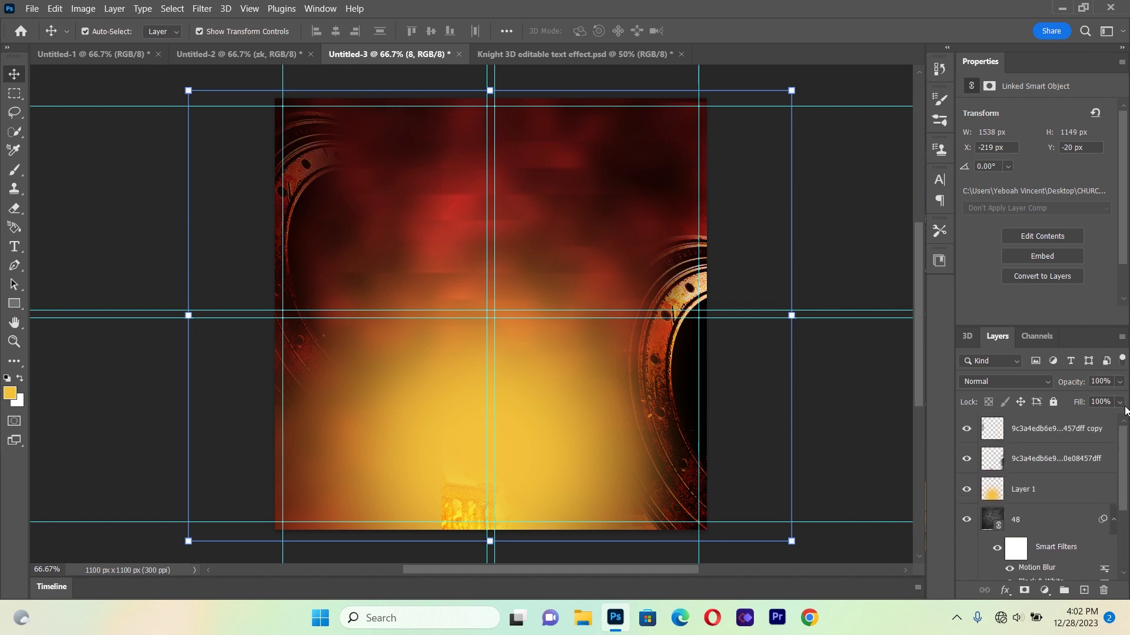
{"action": "left_click", "coordinate": [1008, 430], "text": "shift"}
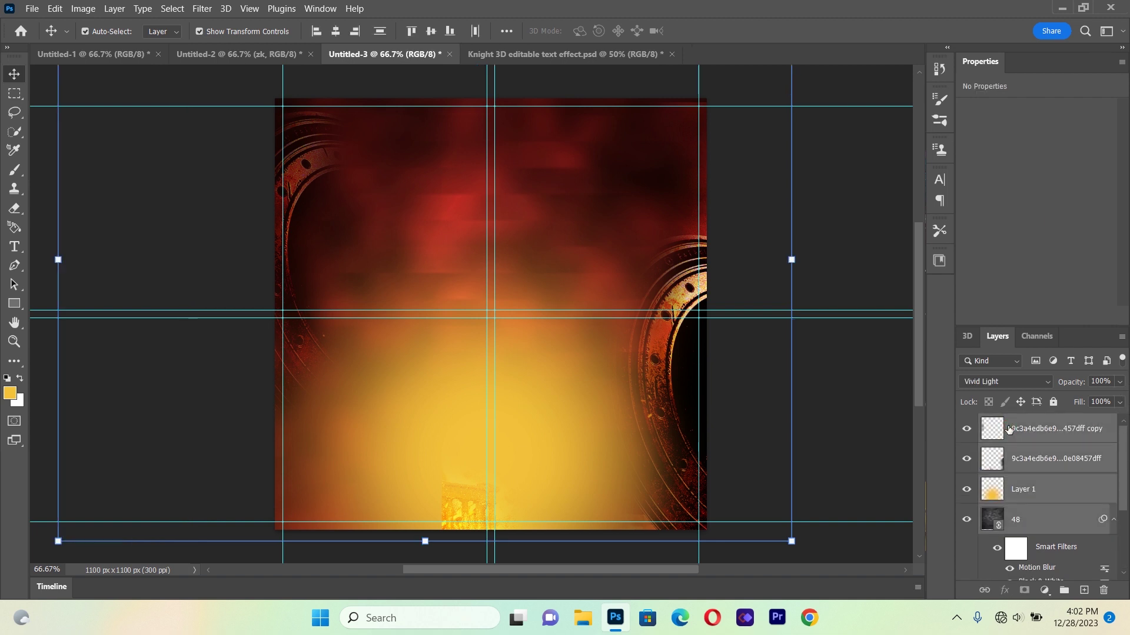
{"action": "key", "text": "ctrl+g"}
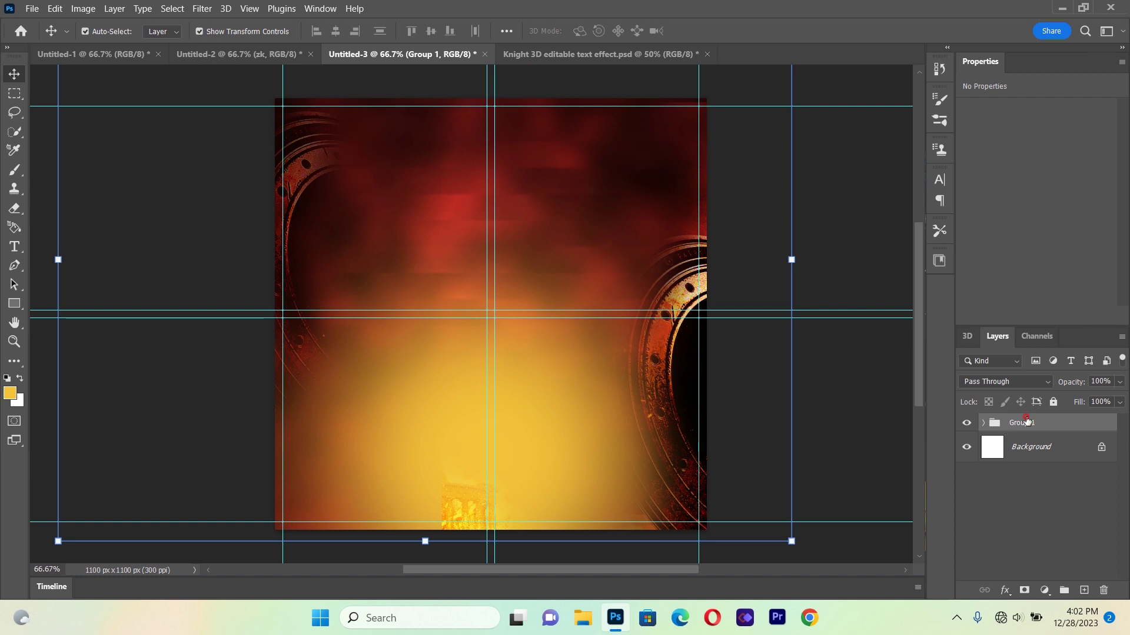
{"action": "double_click", "coordinate": [1028, 423]}
{"action": "left_click", "coordinate": [1036, 499]}
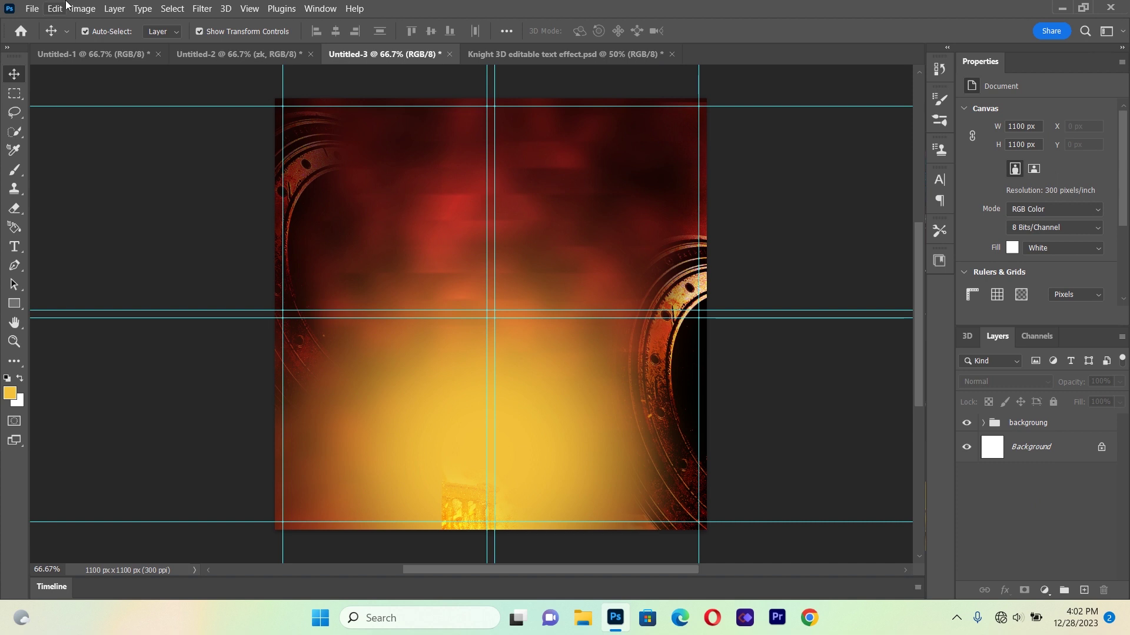
Place zk.png as a linked image, scale it to about 26.23%, and position it on the upper-left area at about X 138 px, Y 179 px.
{"action": "left_click", "coordinate": [33, 9]}
{"action": "left_click", "coordinate": [80, 314]}
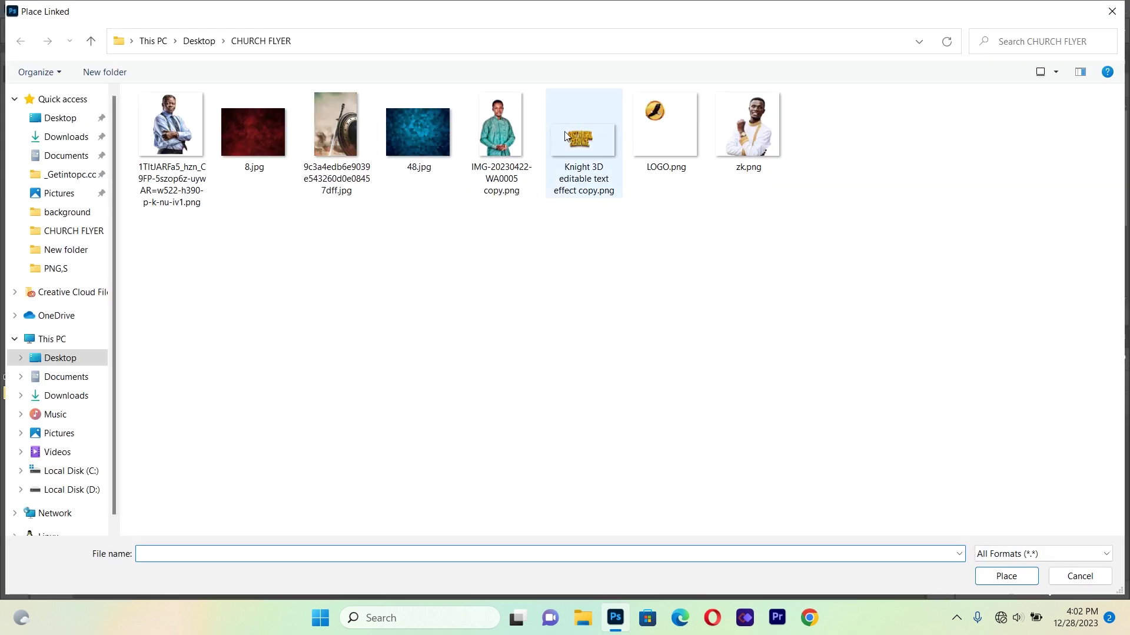
{"action": "double_click", "coordinate": [741, 138]}
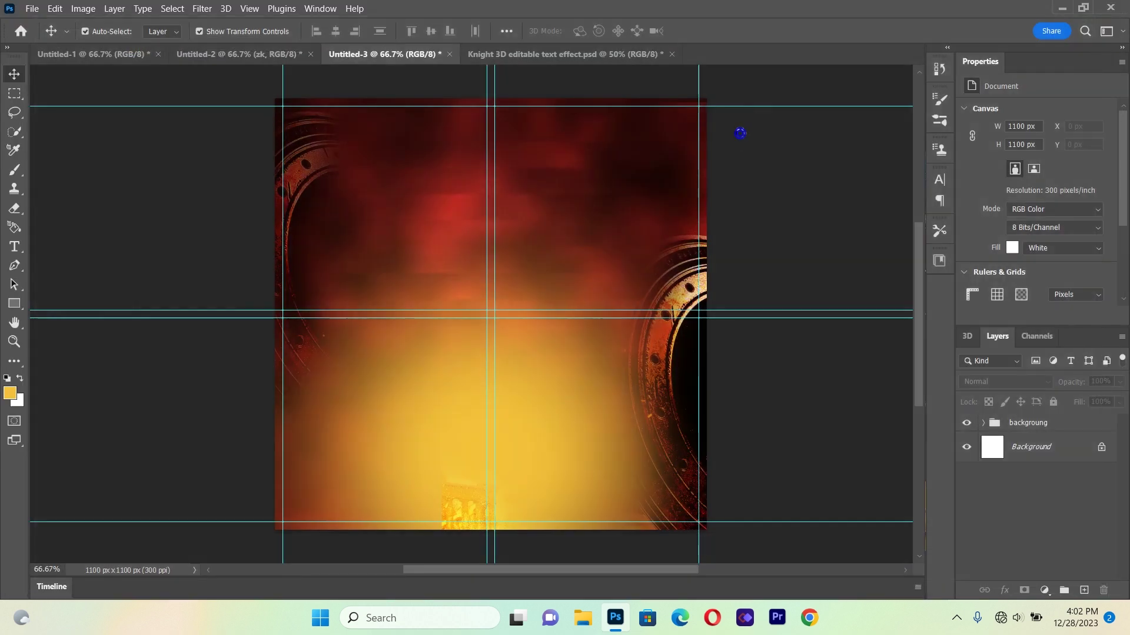
{"action": "left_click_drag", "start_coordinate": [700, 107], "coordinate": [553, 341]}
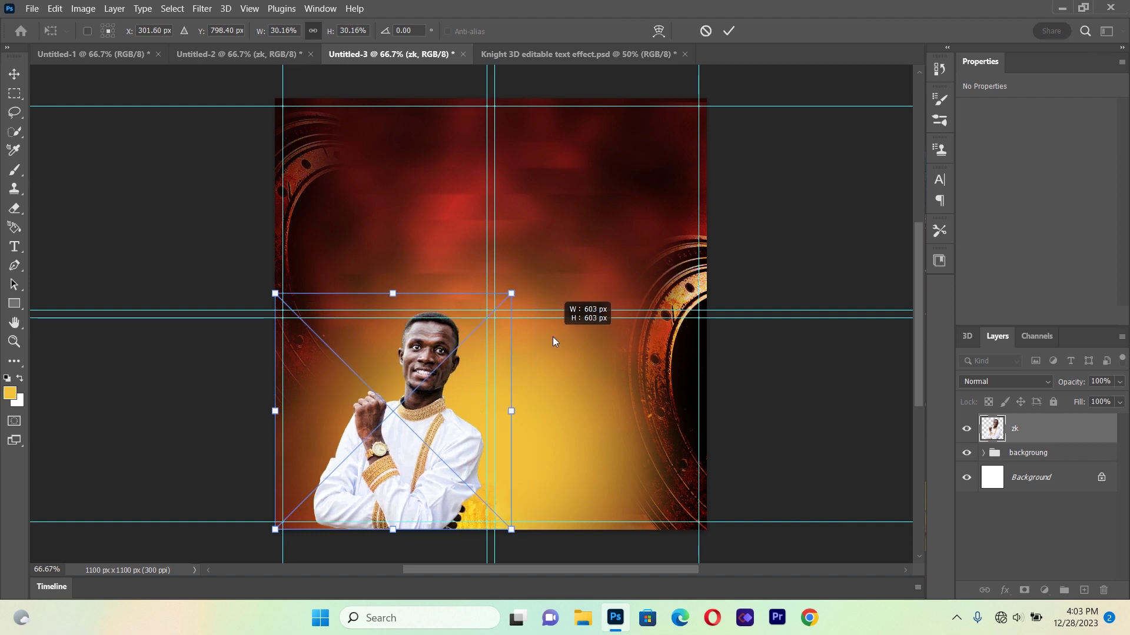
{"action": "left_click_drag", "start_coordinate": [449, 433], "coordinate": [467, 271]}
{"action": "left_click_drag", "start_coordinate": [517, 135], "coordinate": [502, 178]}
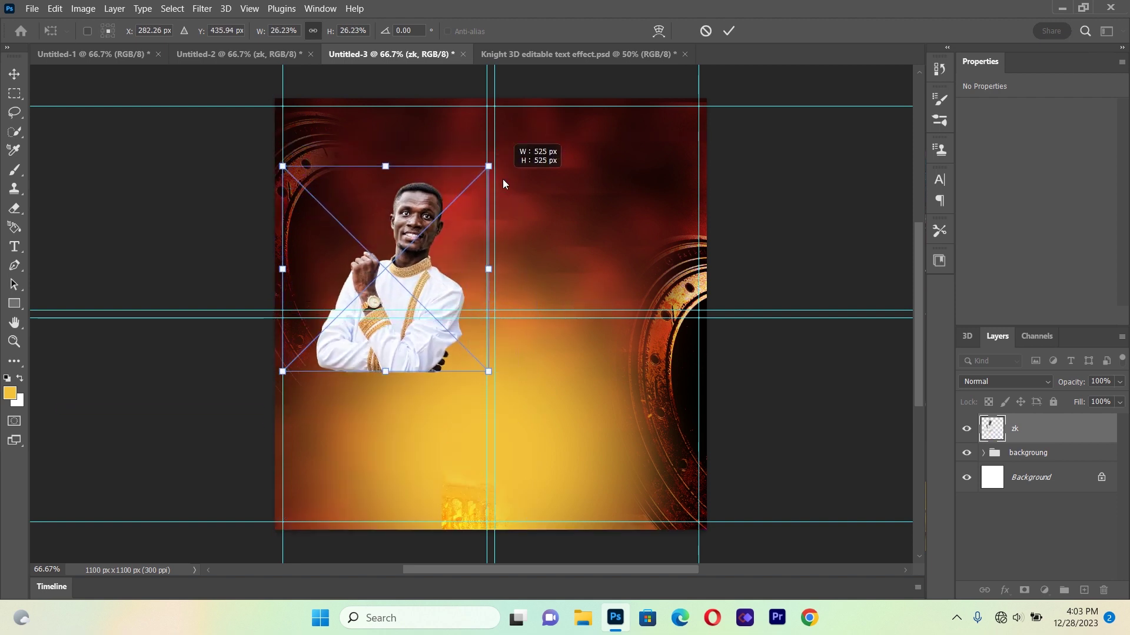
{"action": "left_click_drag", "start_coordinate": [406, 310], "coordinate": [438, 273]}
{"action": "left_click", "coordinate": [15, 73]}
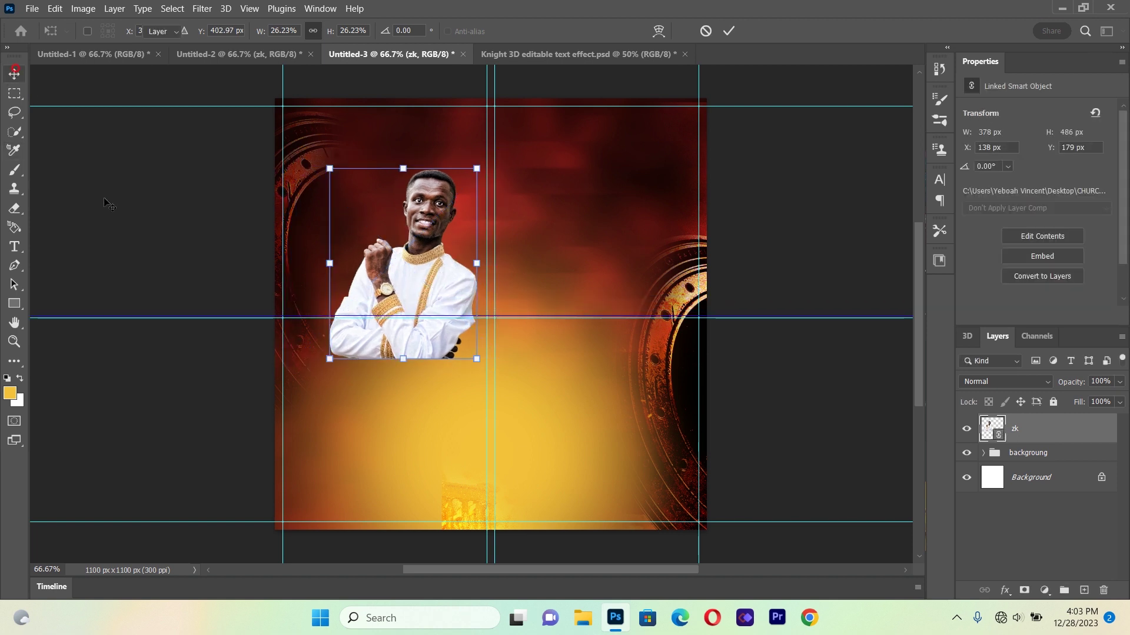
{"action": "left_click", "coordinate": [109, 205]}
Place IMG-20230422-WA0005 copy.png as a linked image, scaled to about 371 × 590 px at about X 507 px, Y 164 px.
{"action": "left_click", "coordinate": [32, 8]}
{"action": "left_click", "coordinate": [100, 317]}
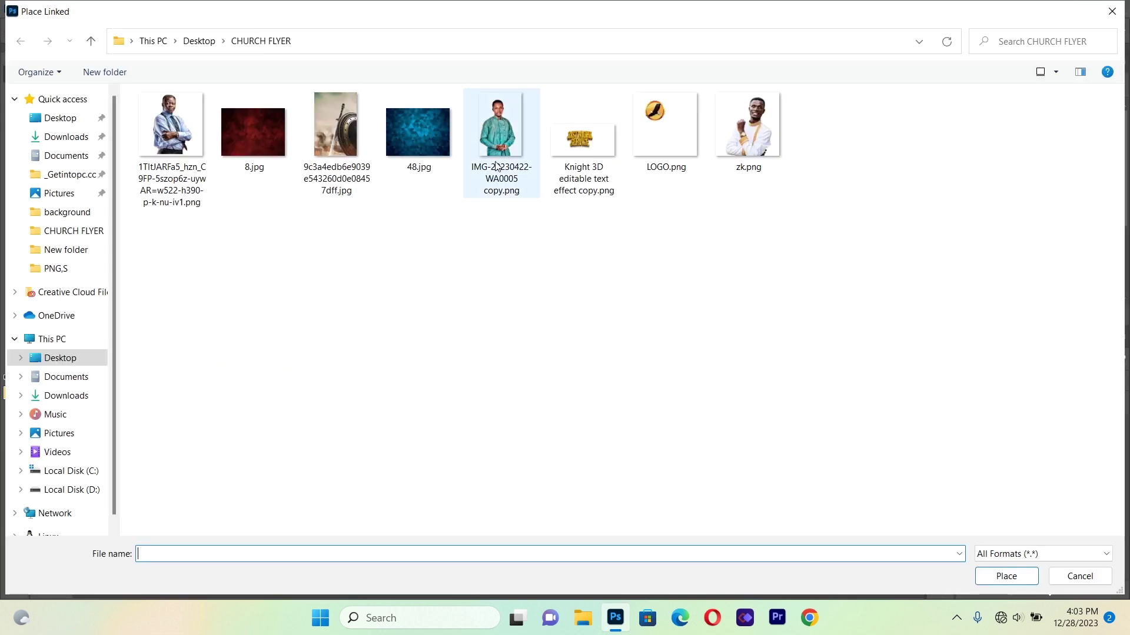
{"action": "double_click", "coordinate": [496, 171]}
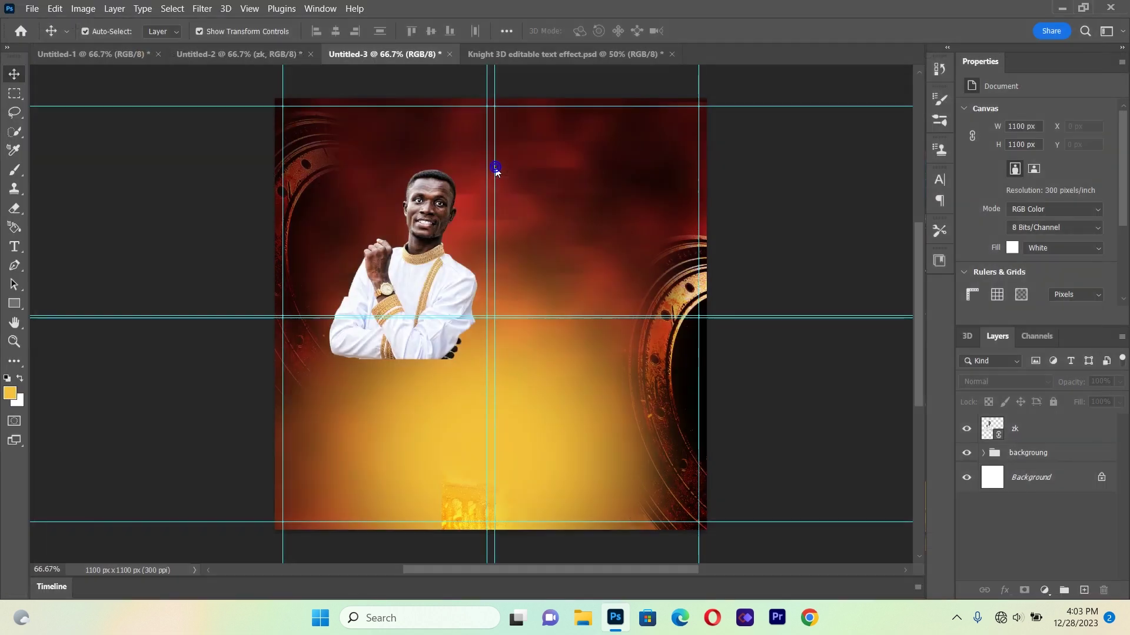
{"action": "left_click_drag", "start_coordinate": [633, 102], "coordinate": [513, 289]}
{"action": "left_click_drag", "start_coordinate": [426, 443], "coordinate": [549, 302]}
{"action": "left_click", "coordinate": [14, 74]}
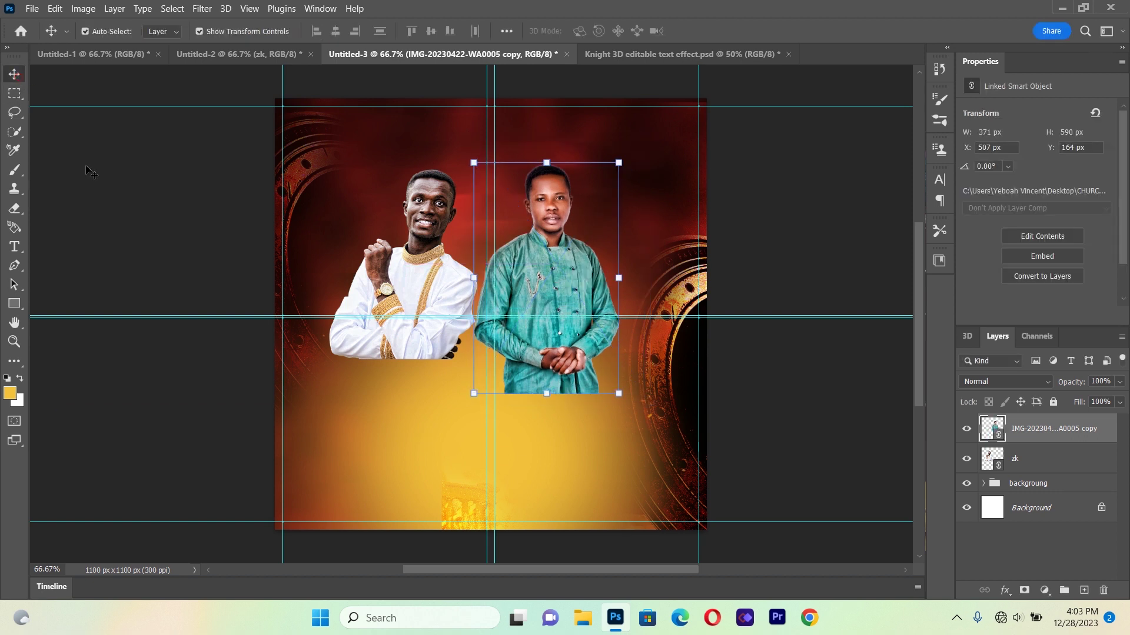
Place the linked photo of the man in the blue shirt, scale it to about 71.32%, and center it between the other two men.
{"action": "left_click", "coordinate": [32, 9]}
{"action": "left_click", "coordinate": [80, 313]}
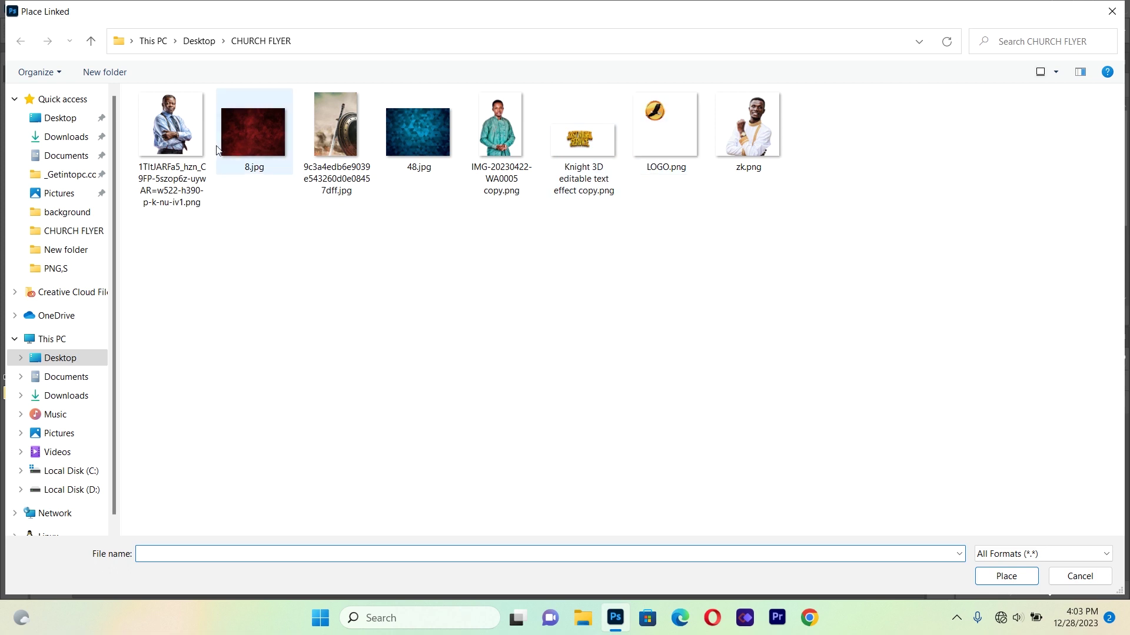
{"action": "double_click", "coordinate": [174, 145]}
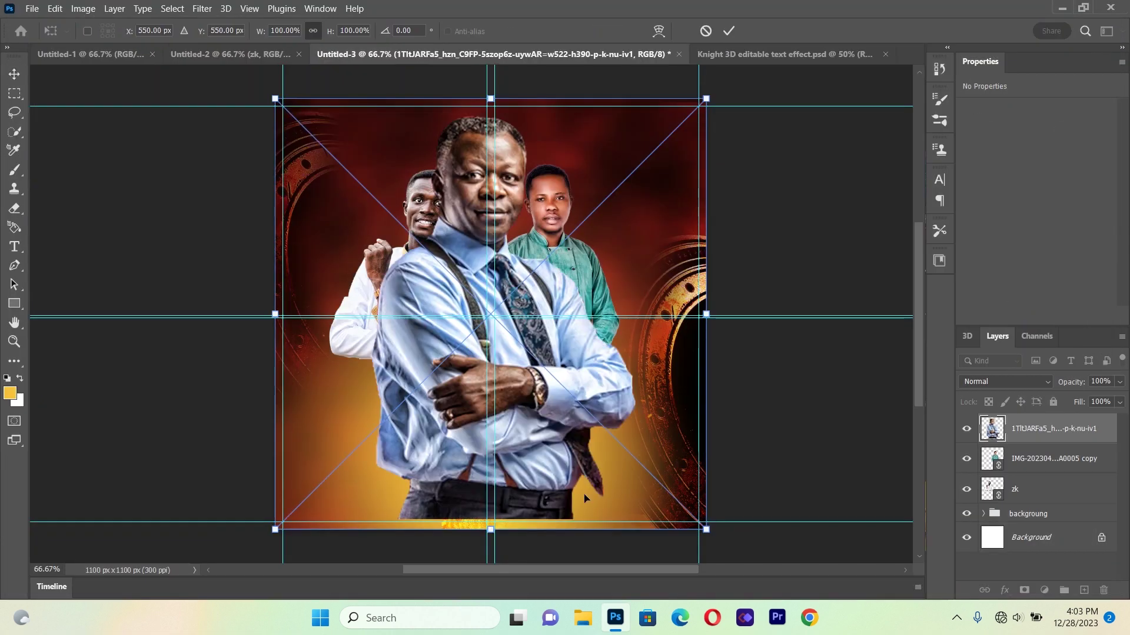
{"action": "left_click_drag", "start_coordinate": [706, 529], "coordinate": [583, 406]}
{"action": "left_click_drag", "start_coordinate": [410, 306], "coordinate": [486, 330]}
{"action": "left_click", "coordinate": [14, 73]}
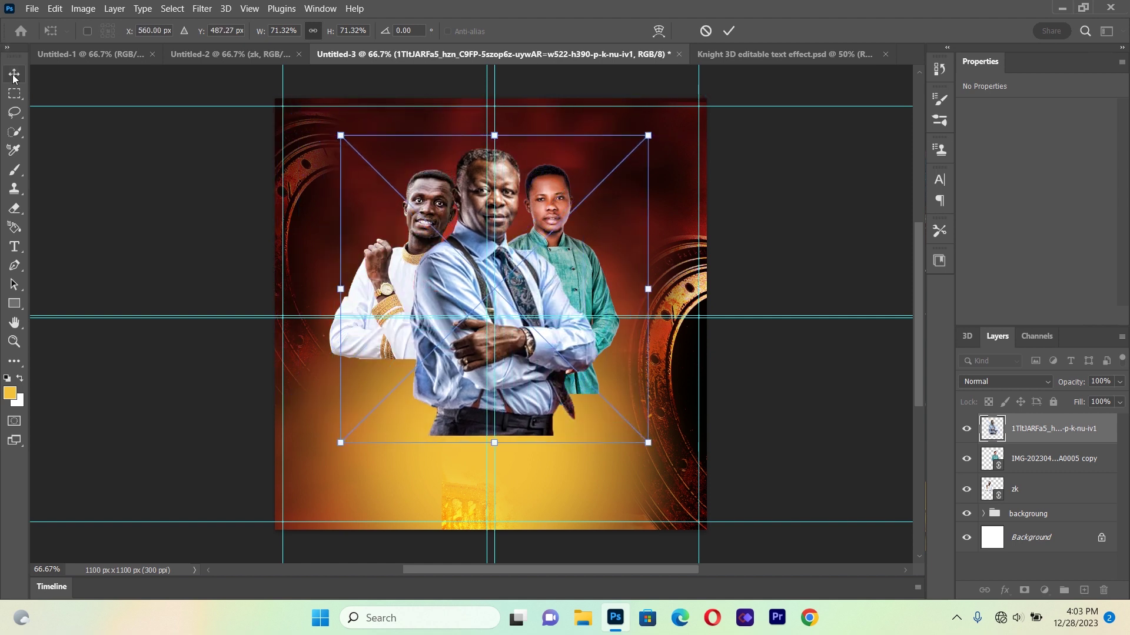
{"action": "left_click", "coordinate": [176, 285]}
Shift the zk photo slightly up and left to about X 129 px, Y 164 px.
{"action": "left_click_drag", "start_coordinate": [387, 293], "coordinate": [385, 286]}
{"action": "left_click_drag", "start_coordinate": [565, 242], "coordinate": [565, 243]}
{"action": "left_click", "coordinate": [283, 245]}
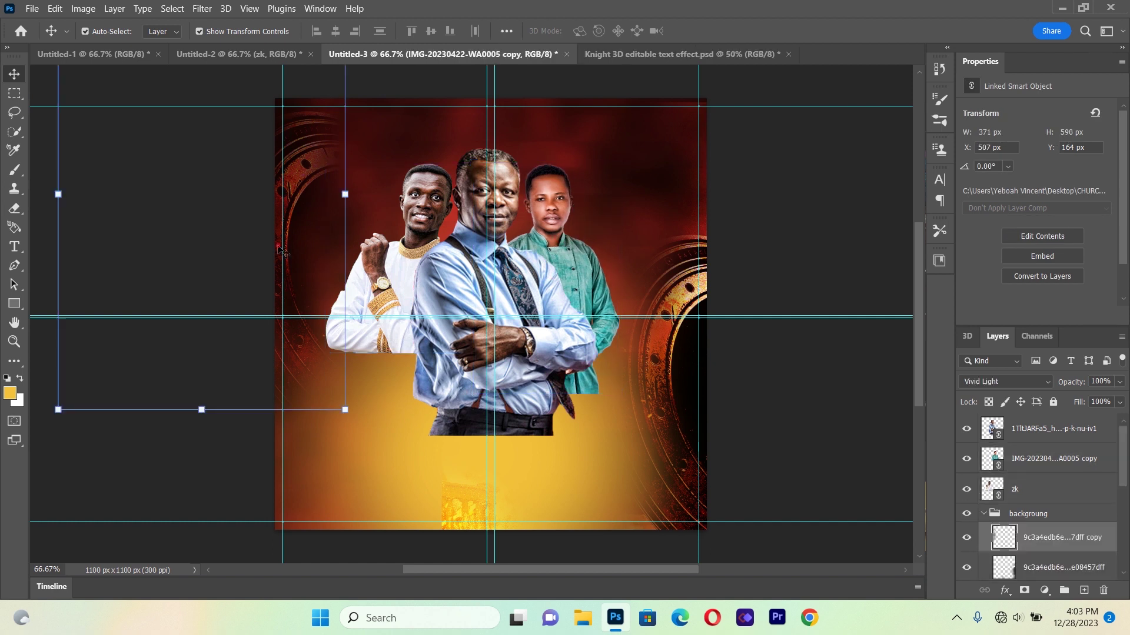
Scale the central man's photo down to about 66.18% and recenter it at about X 550 px, Y 493 px.
{"action": "left_click", "coordinate": [465, 297]}
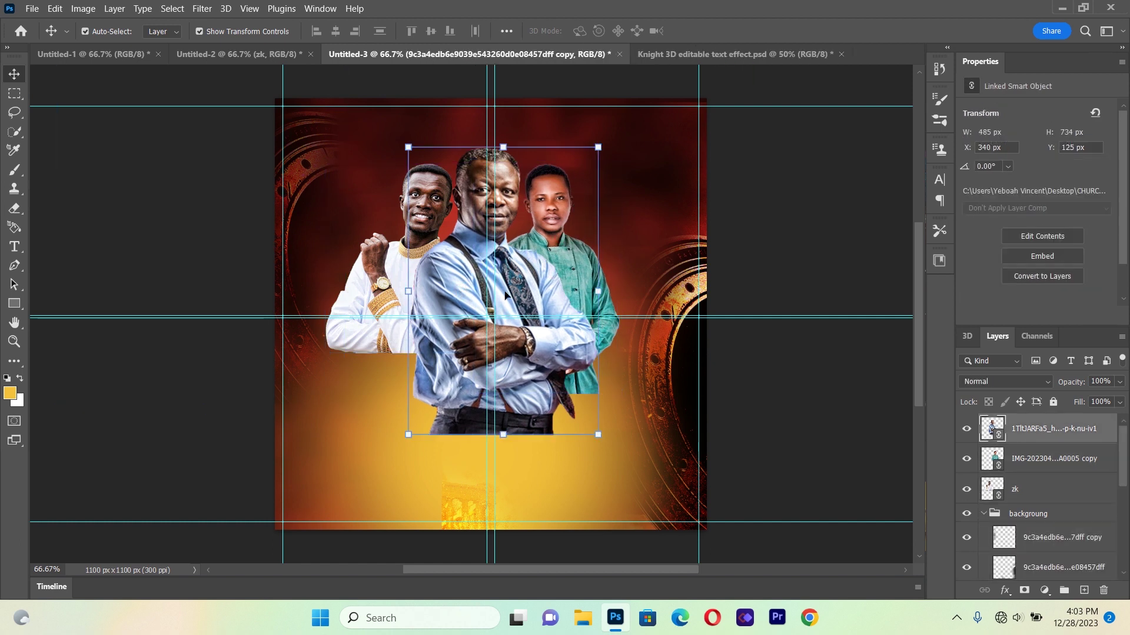
{"action": "left_click_drag", "start_coordinate": [587, 294], "coordinate": [613, 295]}
{"action": "left_click_drag", "start_coordinate": [521, 306], "coordinate": [542, 309]}
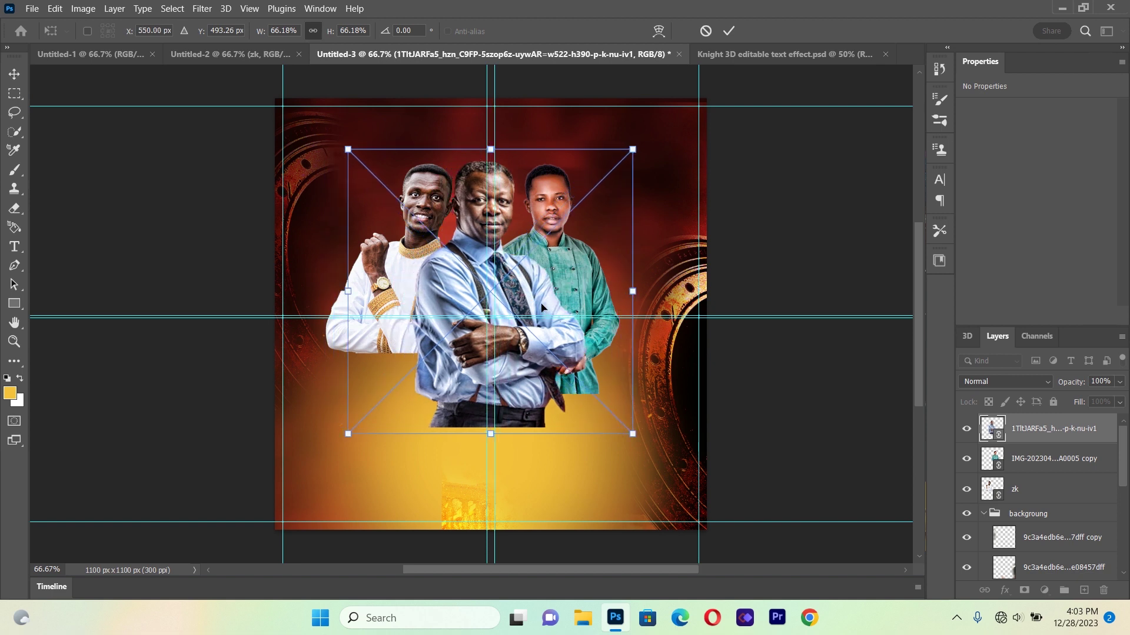
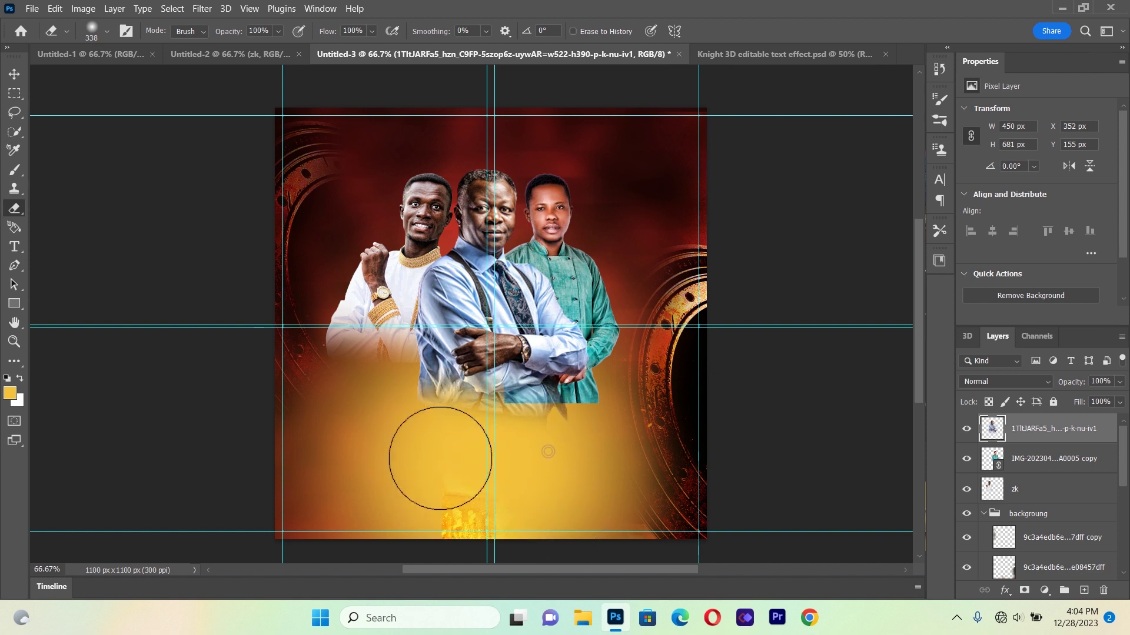
Erase the hard lower edge of the green-shirt photo with the 338 px soft eraser so it fades into the yellow.
{"action": "left_click", "coordinate": [1024, 462]}
{"action": "left_click", "coordinate": [613, 406]}
{"action": "left_click", "coordinate": [543, 246]}
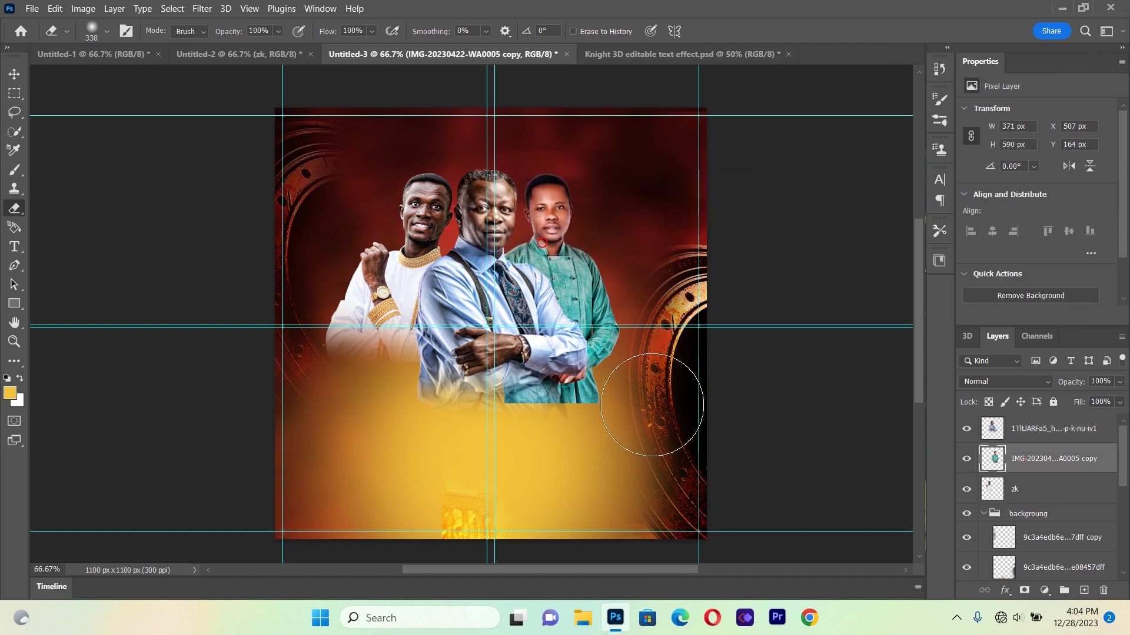
{"action": "mouse_move", "coordinate": [530, 467]}
{"action": "left_mouse_down"}
{"action": "mouse_move", "coordinate": [505, 454]}
{"action": "mouse_move", "coordinate": [554, 450]}
{"action": "mouse_move", "coordinate": [521, 449]}
{"action": "mouse_move", "coordinate": [585, 457]}
{"action": "mouse_move", "coordinate": [510, 468]}
{"action": "left_mouse_up"}
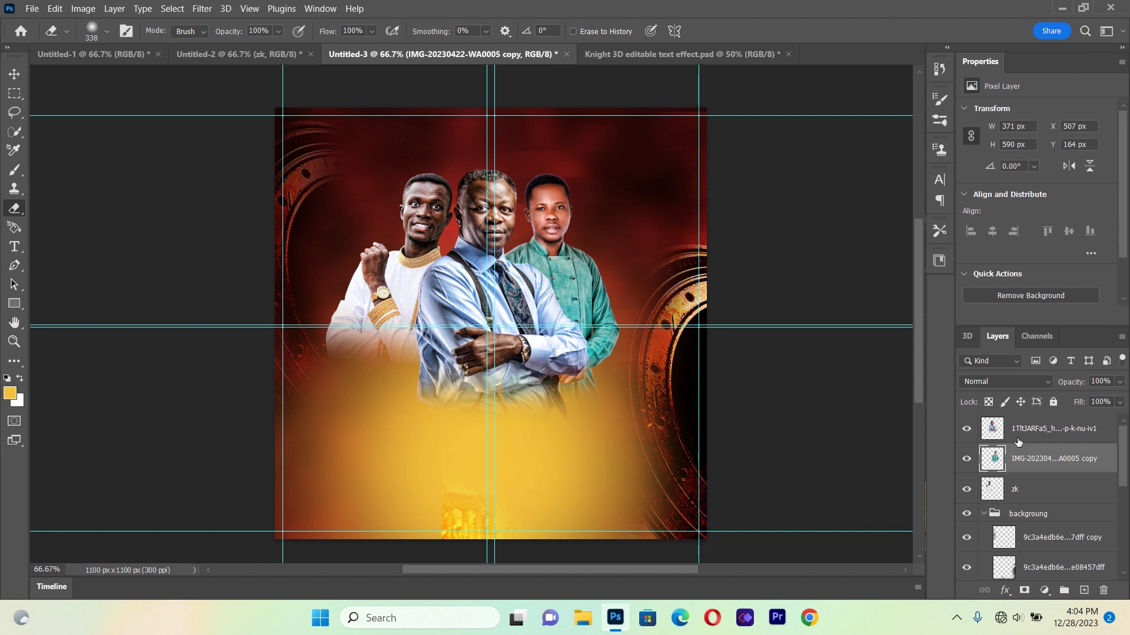
Soften the lower edge of the central man's photo further with the 338 px soft eraser.
{"action": "left_click", "coordinate": [1041, 428]}
{"action": "left_click_drag", "start_coordinate": [547, 457], "coordinate": [461, 461]}
{"action": "left_click", "coordinate": [13, 93]}
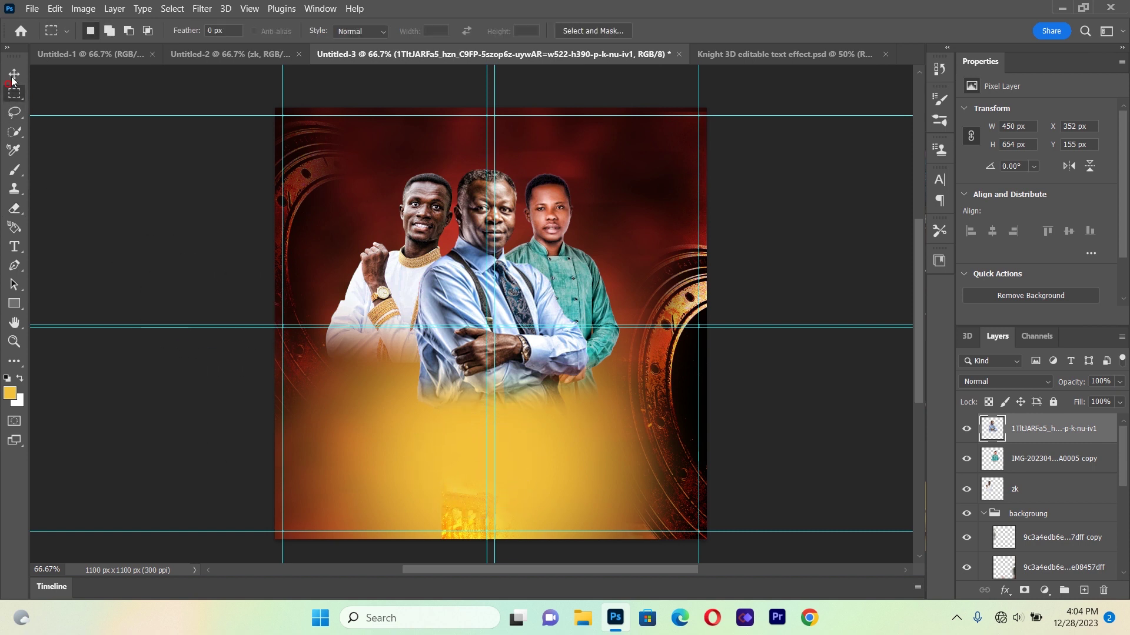
{"action": "left_click", "coordinate": [14, 74]}
Enlarge the green-shirt photo to about 106.25% and place it at about X 507 px, Y 165 px.
{"action": "left_click", "coordinate": [553, 245]}
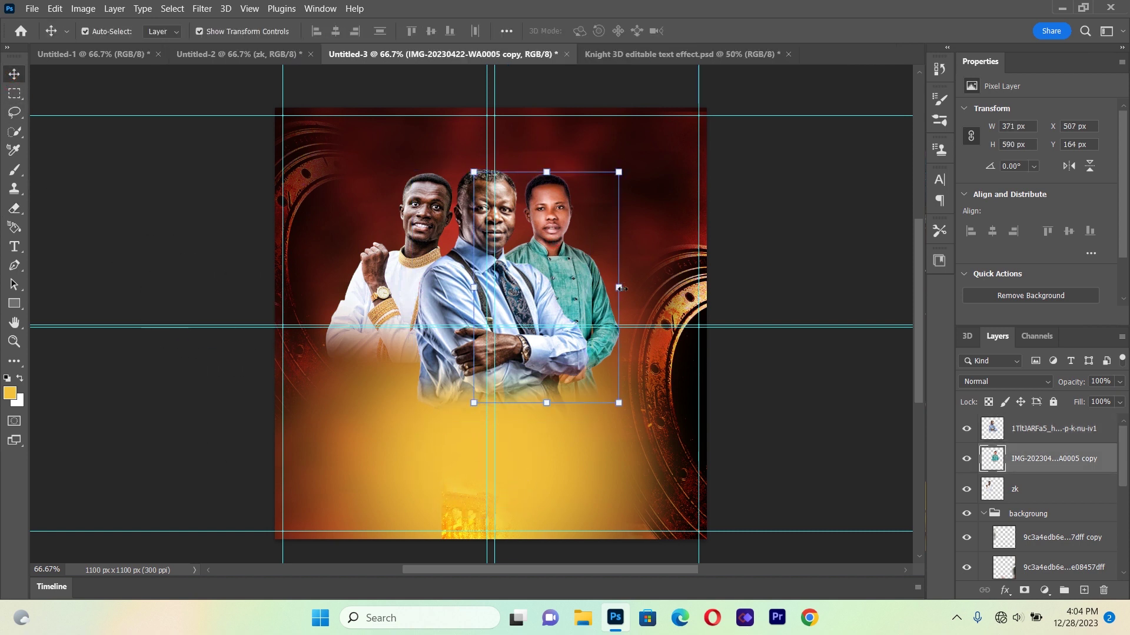
{"action": "left_click_drag", "start_coordinate": [618, 172], "coordinate": [628, 157]}
{"action": "left_click_drag", "start_coordinate": [565, 230], "coordinate": [562, 246]}
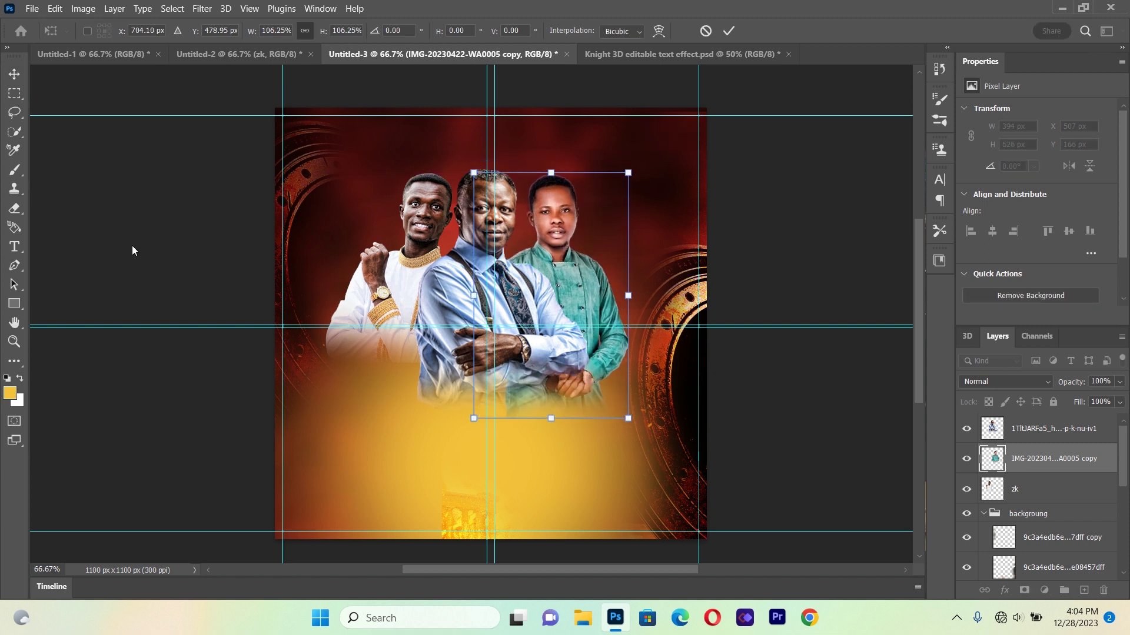
{"action": "key", "text": "Return"}
{"action": "left_click", "coordinate": [661, 270]}
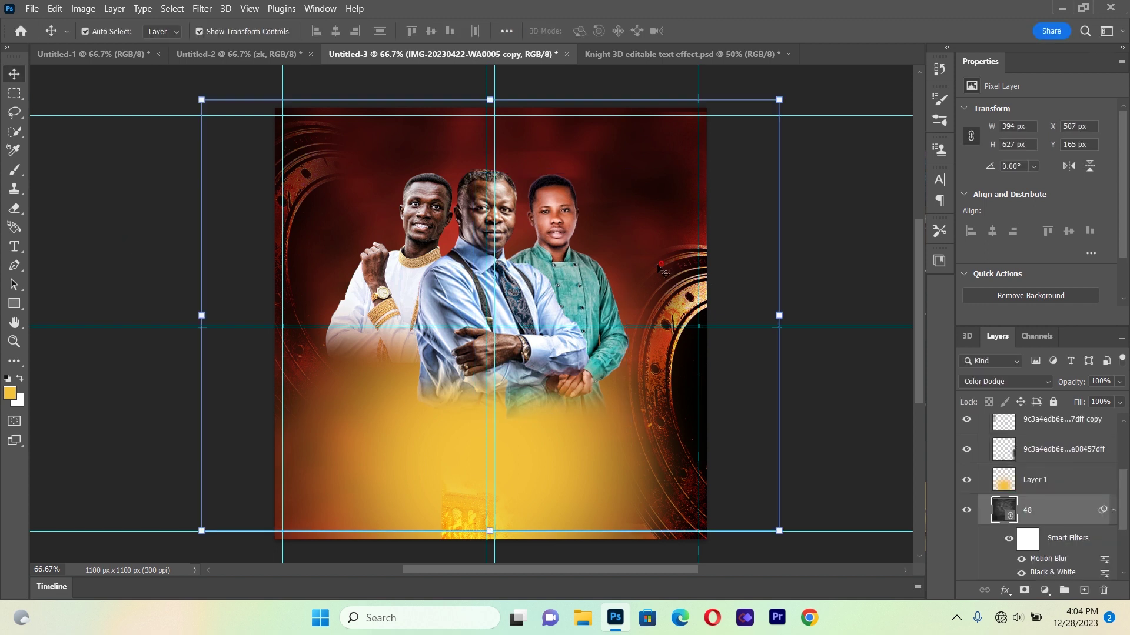
Erase the bottom of the enlarged green-shirt photo, including the hands, with the 338 px soft eraser.
{"action": "left_click", "coordinate": [543, 272]}
{"action": "key", "text": "e"}
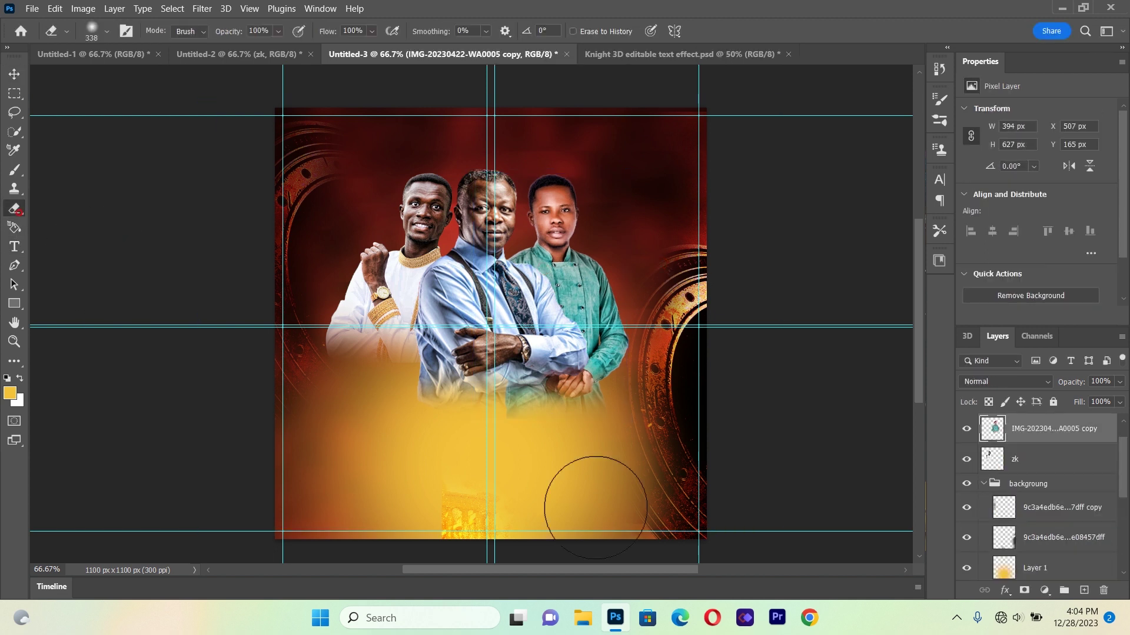
{"action": "mouse_move", "coordinate": [527, 475]}
{"action": "left_mouse_down"}
{"action": "mouse_move", "coordinate": [515, 444]}
{"action": "mouse_move", "coordinate": [584, 435]}
{"action": "mouse_move", "coordinate": [519, 436]}
{"action": "mouse_move", "coordinate": [541, 440]}
{"action": "mouse_move", "coordinate": [546, 458]}
{"action": "mouse_move", "coordinate": [505, 483]}
{"action": "mouse_move", "coordinate": [527, 472]}
{"action": "mouse_move", "coordinate": [402, 488]}
{"action": "left_mouse_up"}
{"action": "left_click", "coordinate": [15, 74]}
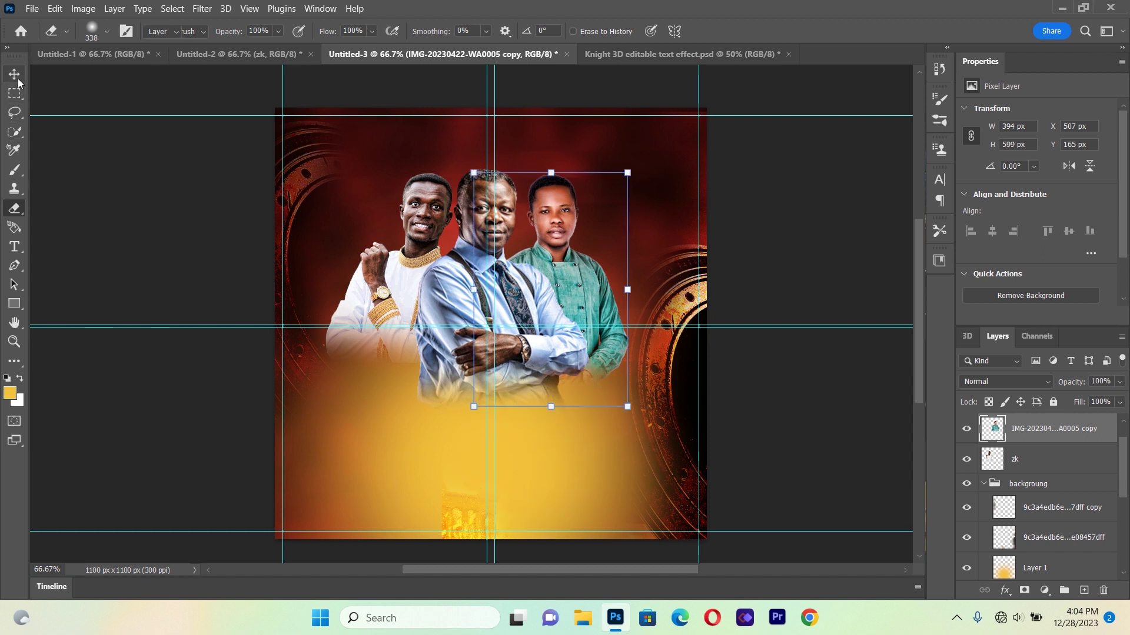
{"action": "left_click", "coordinate": [171, 339]}
Collapse the "backgroung" layer group.
{"action": "left_click", "coordinate": [387, 413]}
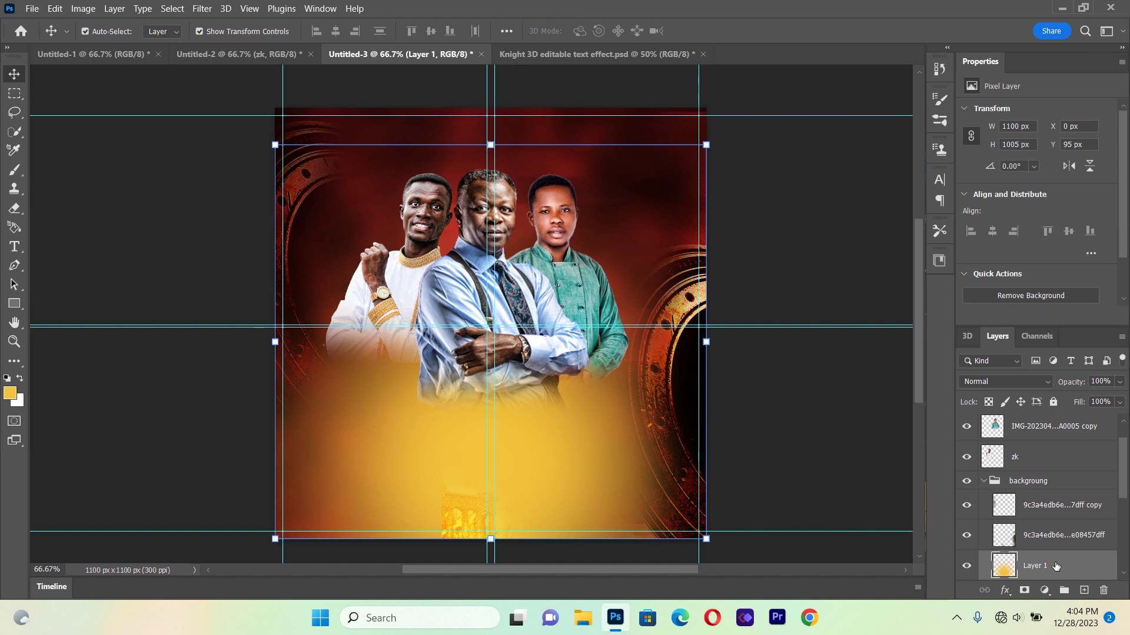
{"action": "left_click", "coordinate": [1056, 532]}
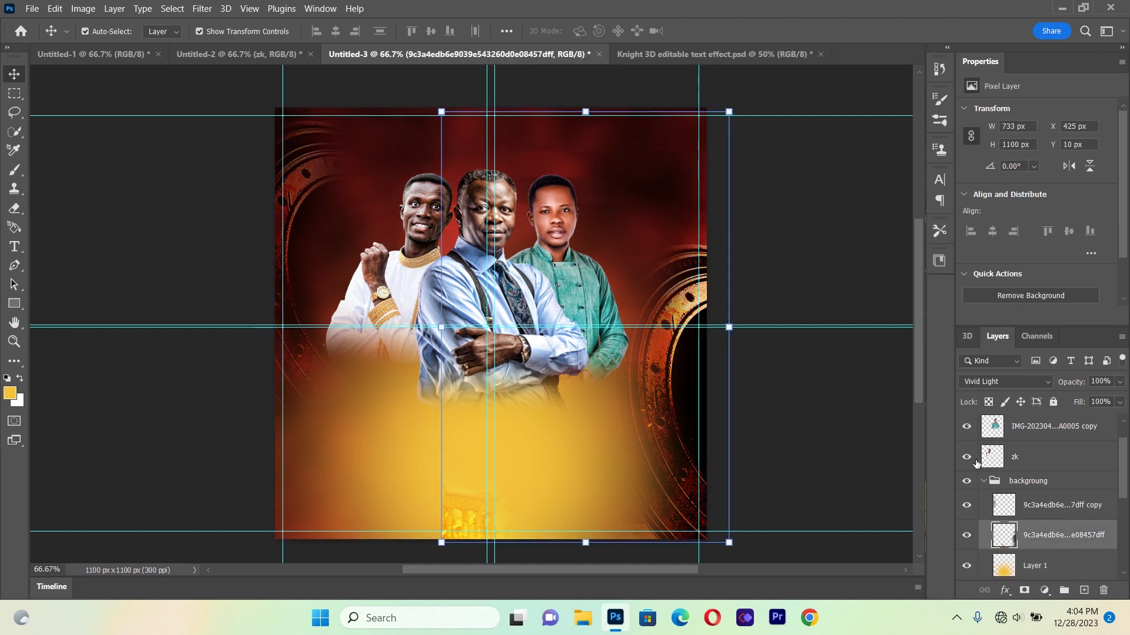
{"action": "left_click", "coordinate": [982, 482]}
Group the three photo layers and name the group "images".
{"action": "left_click", "coordinate": [1017, 489]}
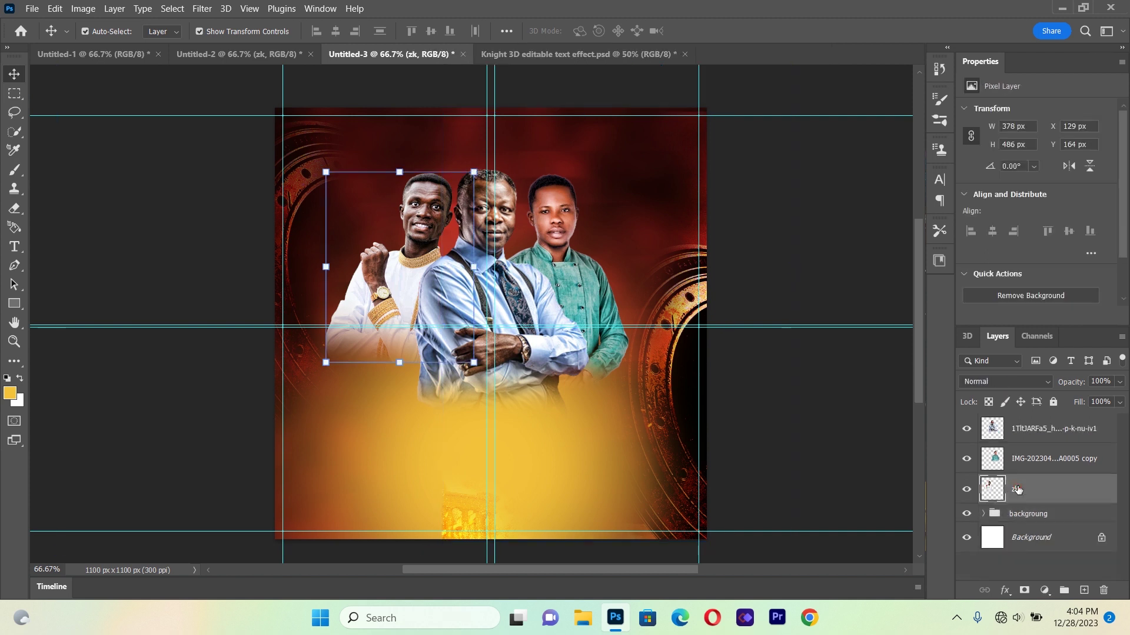
{"action": "left_click", "coordinate": [1024, 430], "text": "shift"}
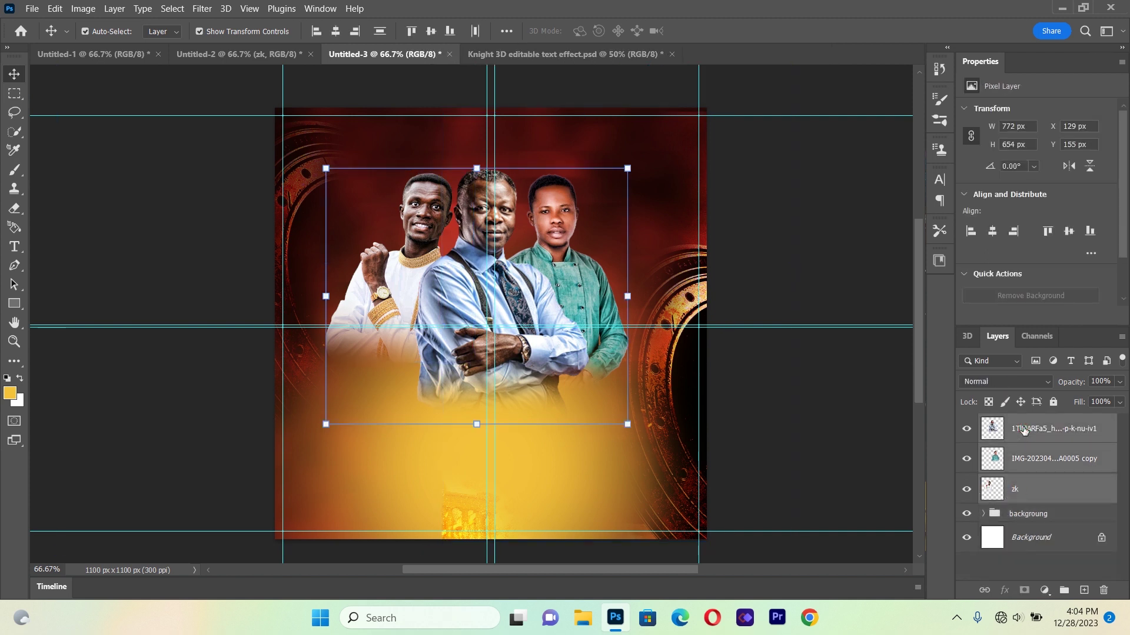
{"action": "key", "text": "ctrl+g"}
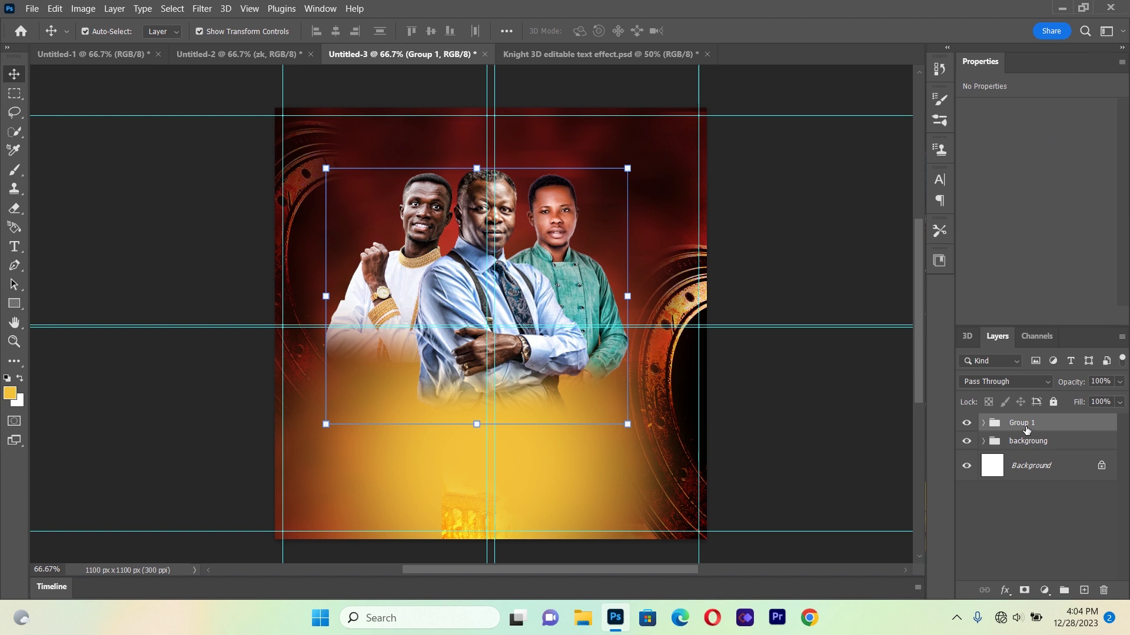
{"action": "double_click", "coordinate": [1027, 428]}
{"action": "type", "text": "imafes"}
{"action": "key", "text": "BackSpace"}
{"action": "type", "text": "ges"}
{"action": "key", "text": "Return"}
{"action": "left_click", "coordinate": [215, 398]}
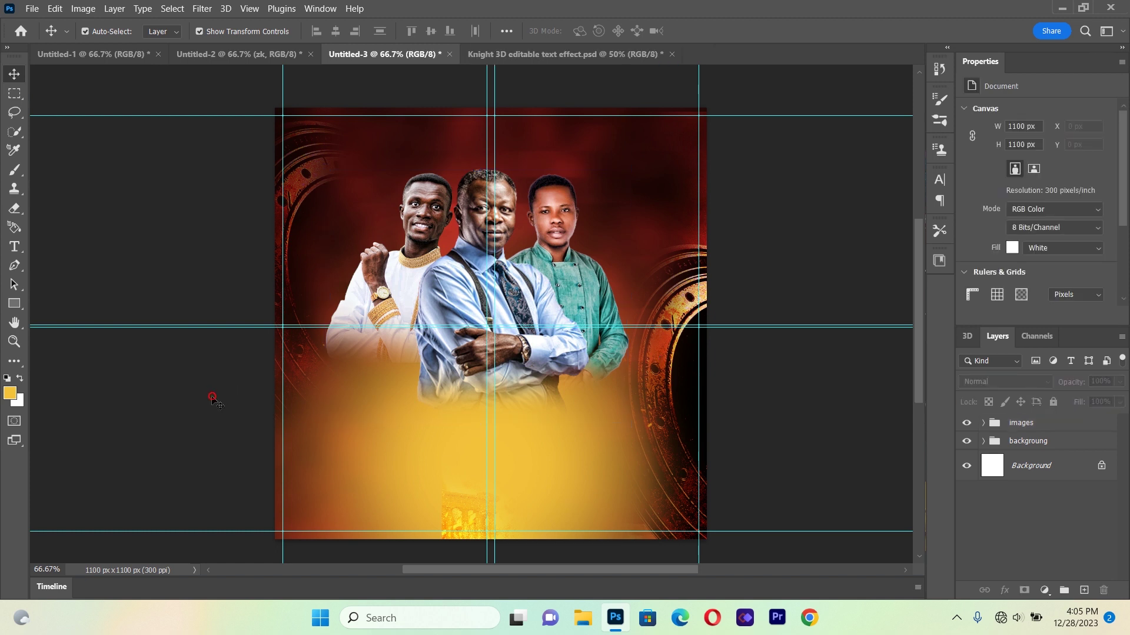
Place Knight 3D editable text effect copy.png as a linked image, scaled to about 17.08%, over the lower part of the three men.
{"action": "left_click", "coordinate": [31, 8]}
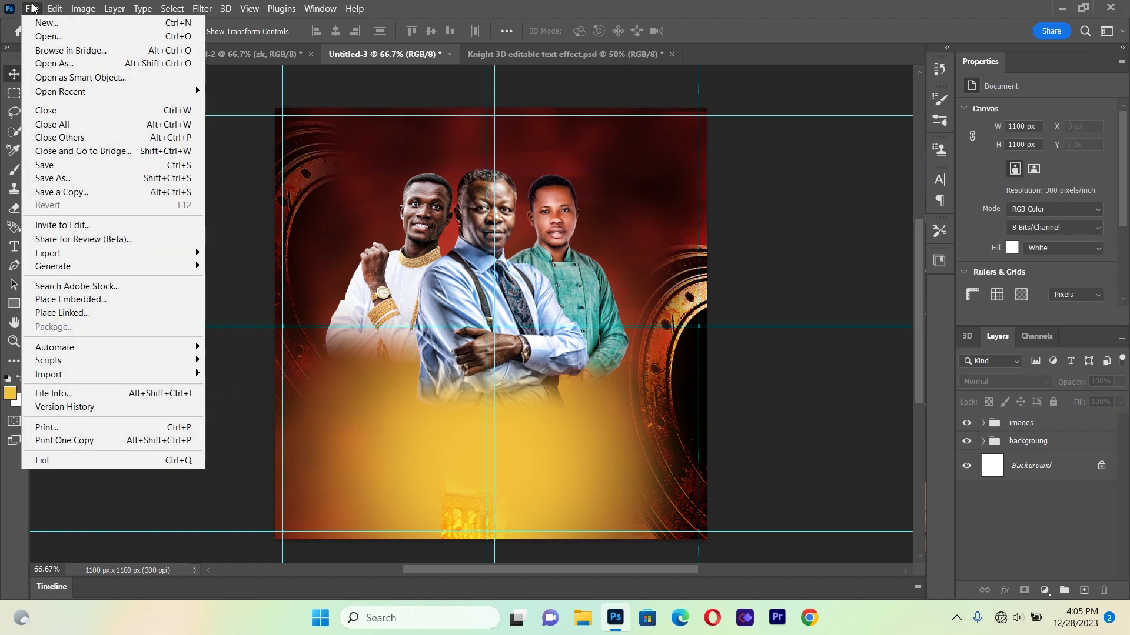
{"action": "left_click", "coordinate": [61, 313]}
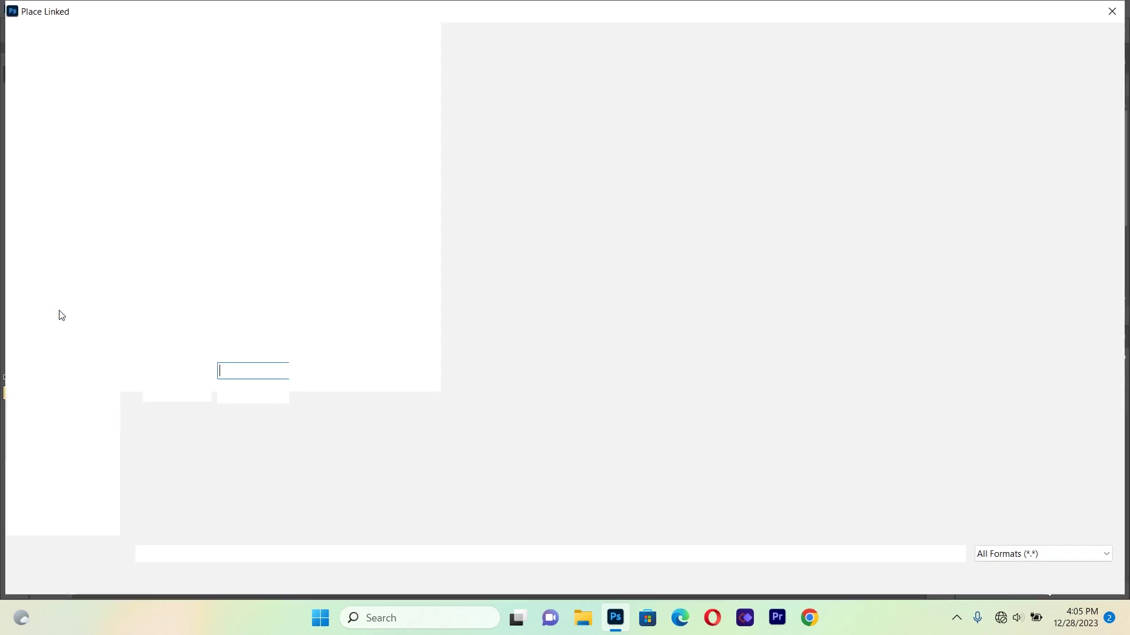
{"action": "double_click", "coordinate": [581, 143]}
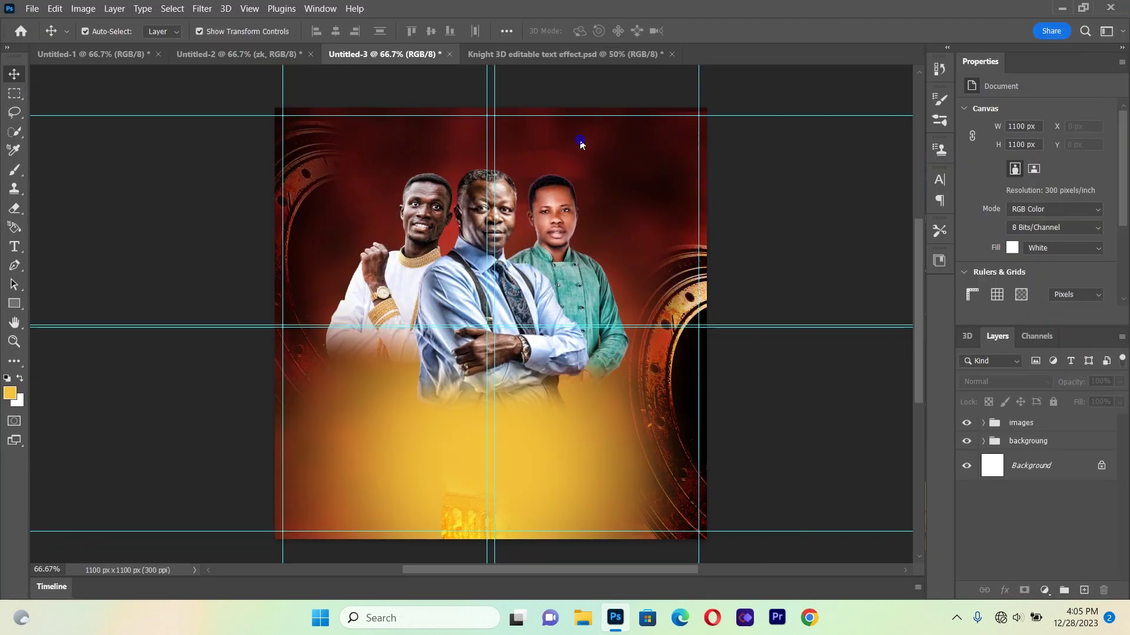
{"action": "left_click_drag", "start_coordinate": [491, 433], "coordinate": [477, 549]}
{"action": "left_click_drag", "start_coordinate": [431, 356], "coordinate": [454, 371]}
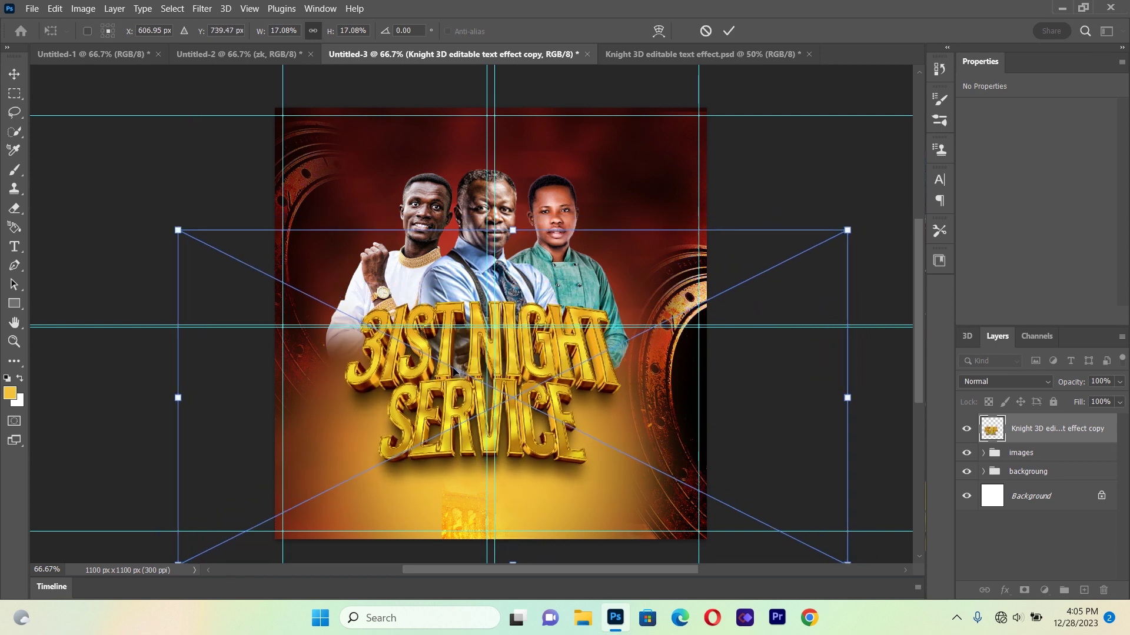
Nudge the 31ST NIGHT SERVICE title left to X 597.95 px and commit its placement.
{"action": "key", "text": "Left"}
{"action": "key", "text": "Left"}
{"action": "key", "text": "Left"}
{"action": "key", "text": "Left"}
{"action": "key", "text": "Left"}
{"action": "key", "text": "Left"}
{"action": "key", "text": "Left"}
{"action": "key", "text": "Left"}
{"action": "key", "text": "Left"}
{"action": "key", "text": "Left"}
{"action": "key", "text": "Left"}
{"action": "key", "text": "Left"}
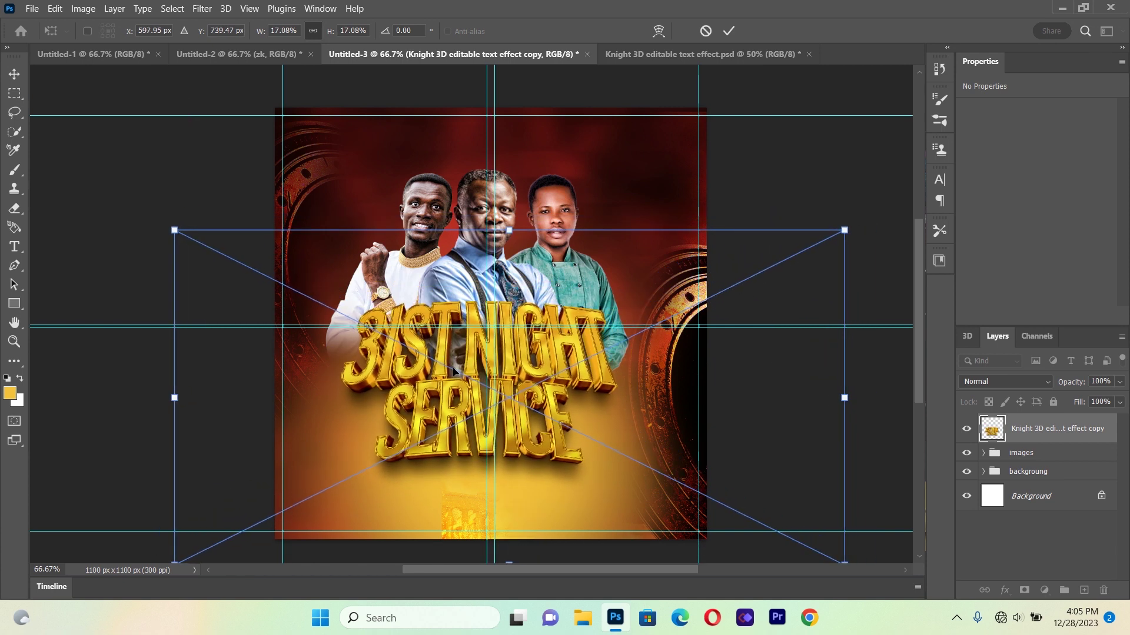
{"action": "left_click", "coordinate": [14, 74]}
{"action": "left_click", "coordinate": [441, 383]}
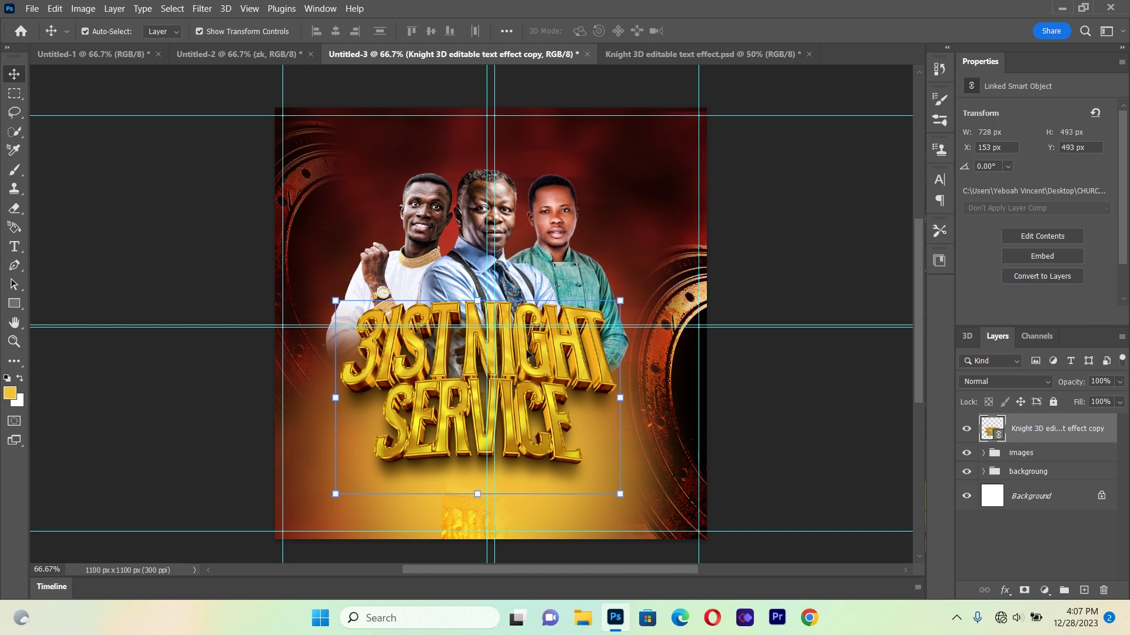
Switch to Knight 3D editable text effect.psd and open the contents of its placeholder text smart object.
{"action": "left_click", "coordinate": [665, 52]}
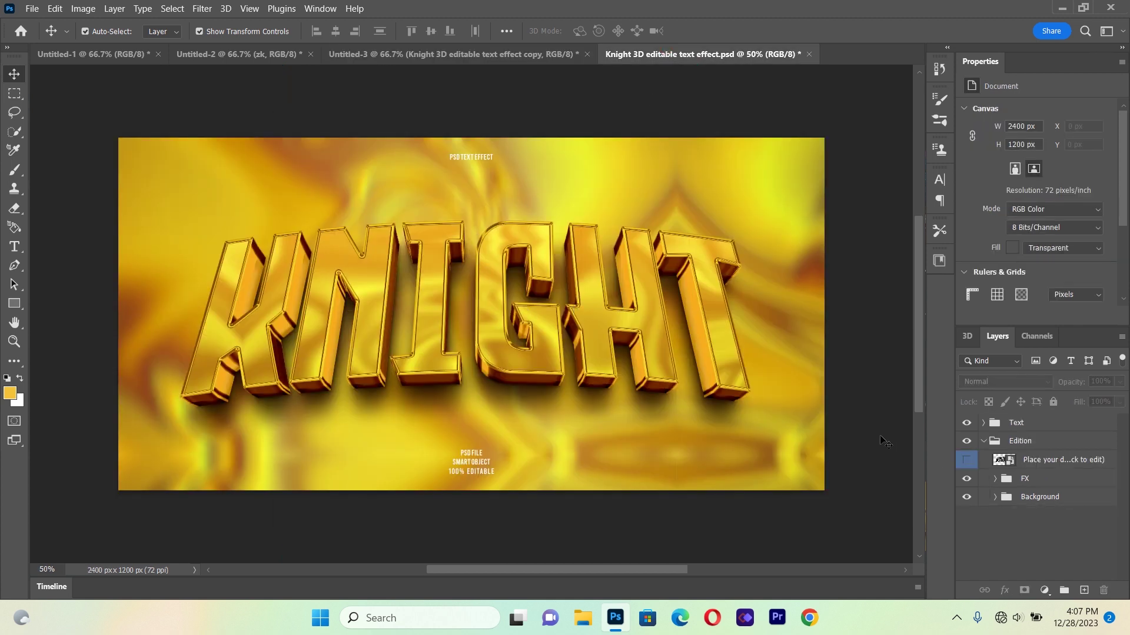
{"action": "left_click", "coordinate": [965, 465]}
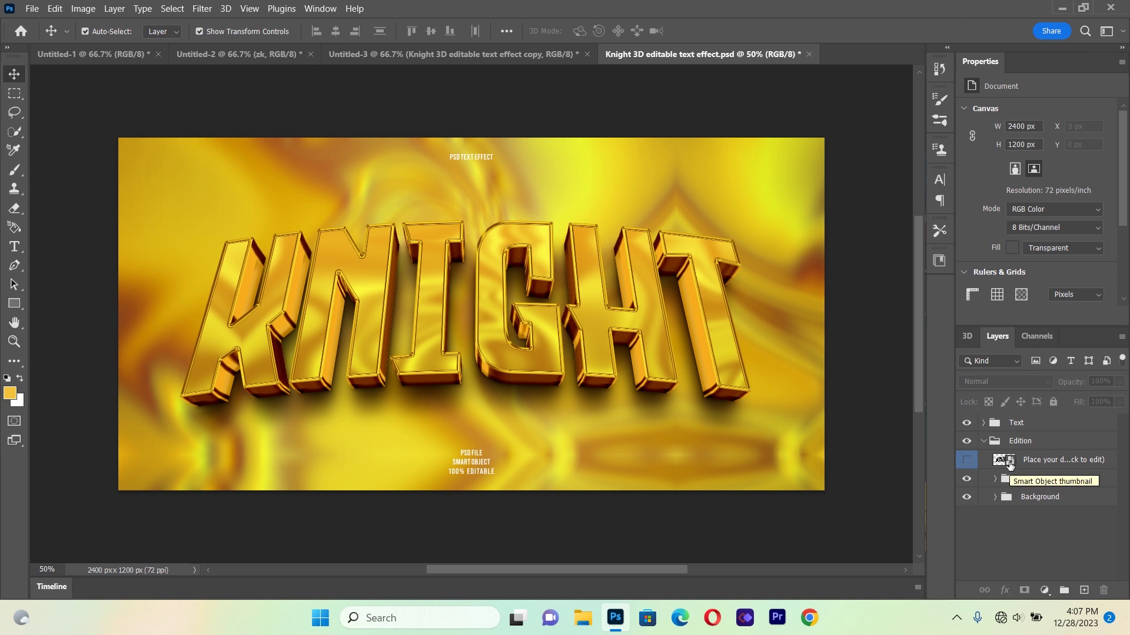
{"action": "double_click", "coordinate": [1009, 465]}
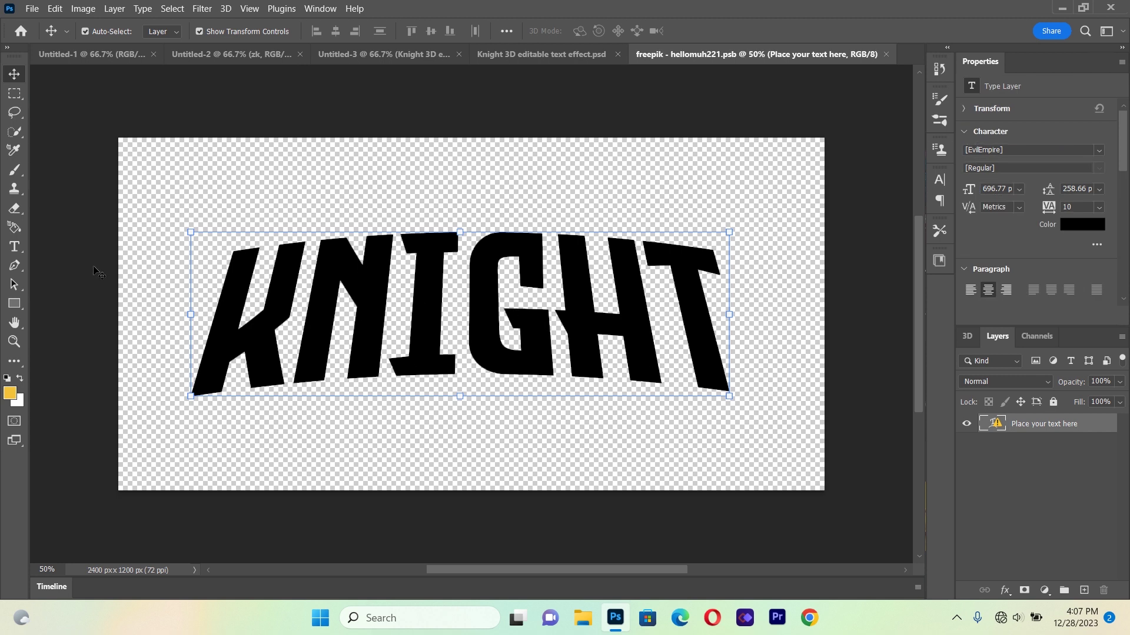
Replace the missing EvilEmpire font with the default, change the KNIGHT text to "power" and save the smart object.
{"action": "left_click", "coordinate": [22, 248]}
{"action": "left_click", "coordinate": [236, 279]}
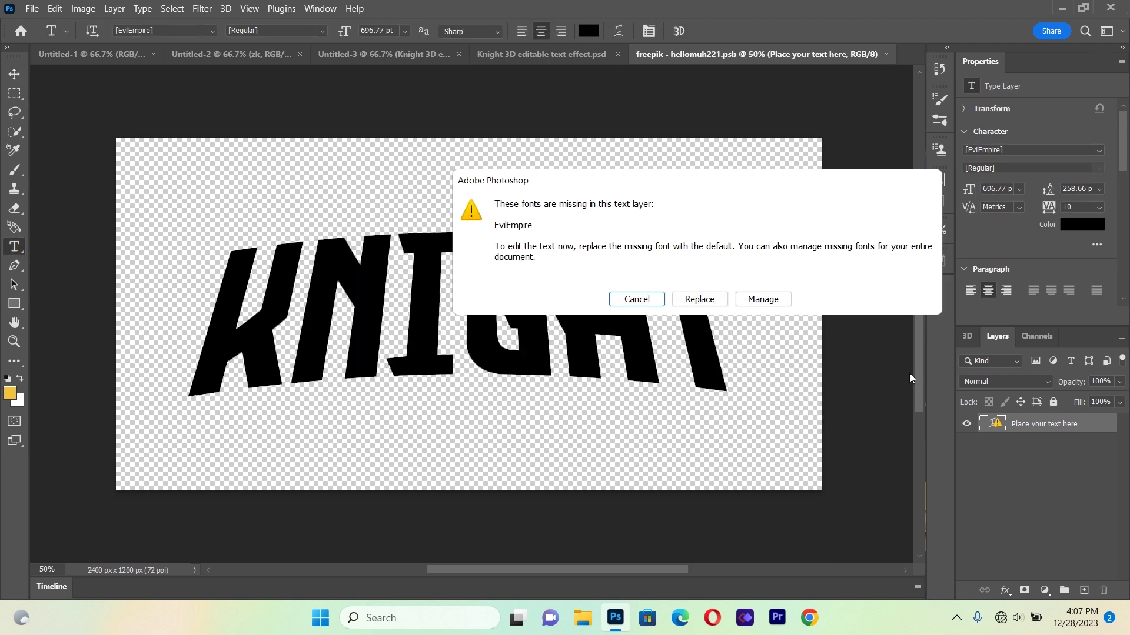
{"action": "left_click", "coordinate": [700, 299]}
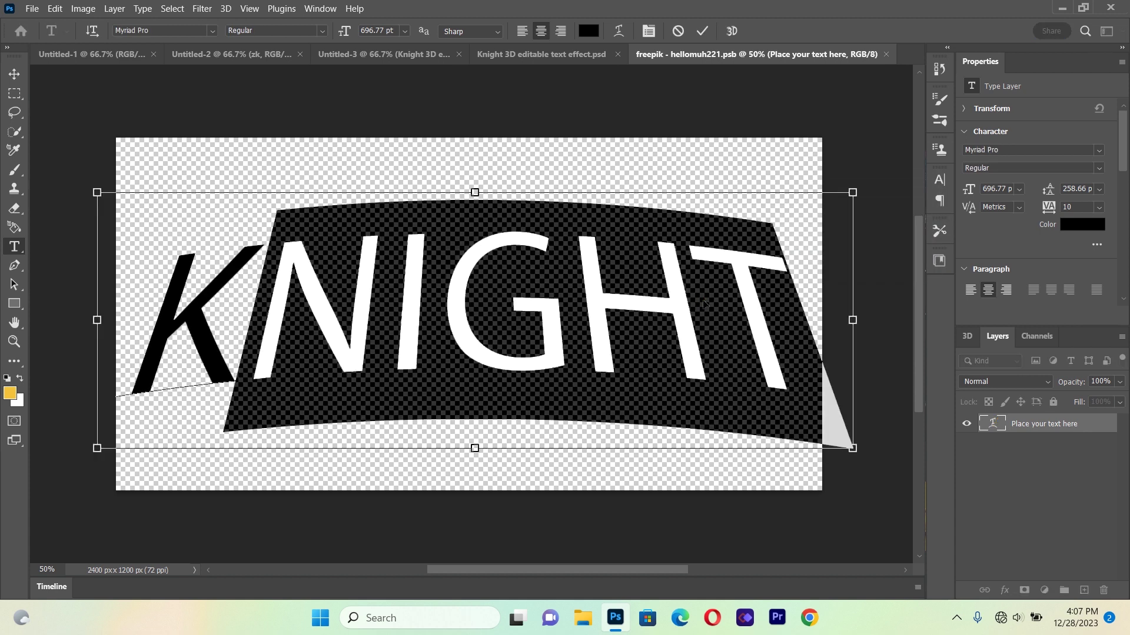
{"action": "key", "text": "BackSpace"}
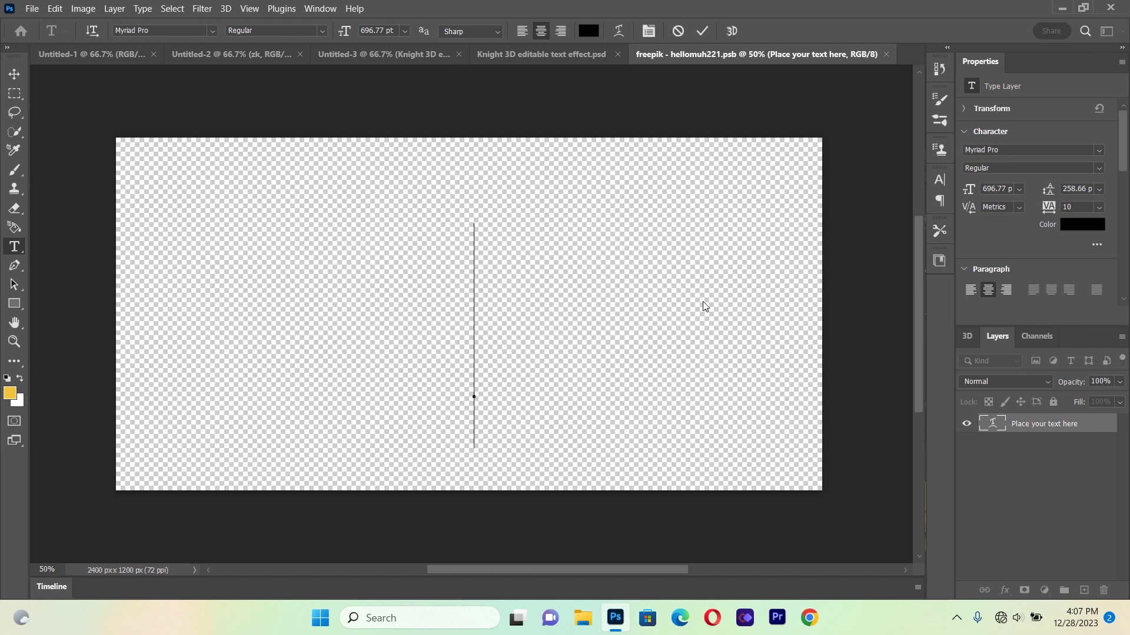
{"action": "type", "text": "power"}
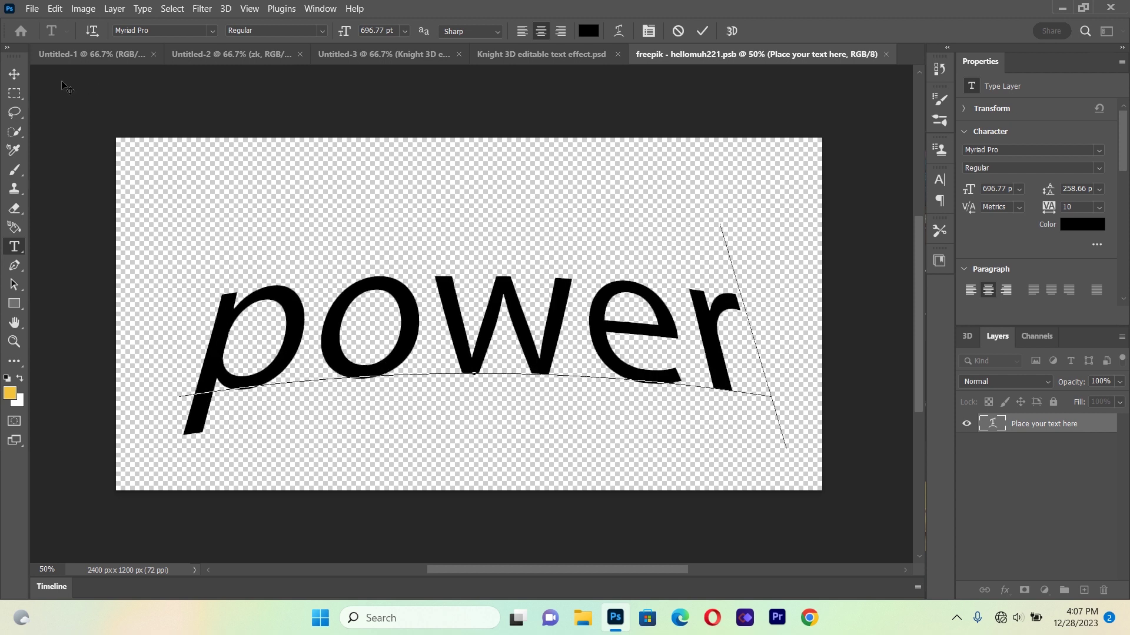
{"action": "left_click", "coordinate": [14, 74]}
{"action": "left_click", "coordinate": [244, 180]}
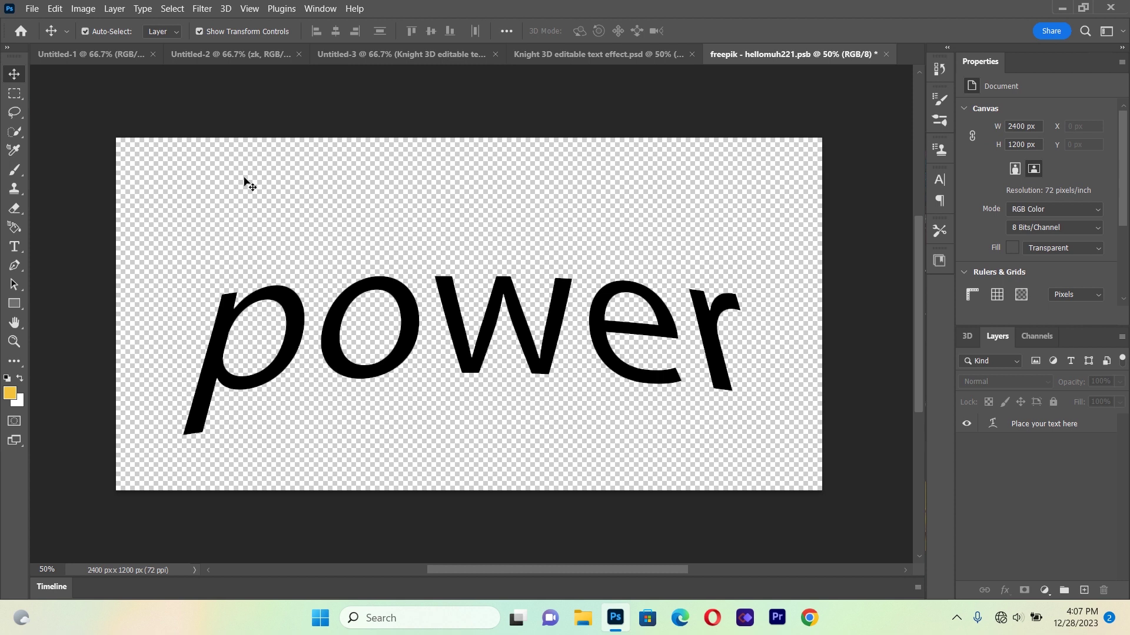
{"action": "key", "text": "ctrl+s"}
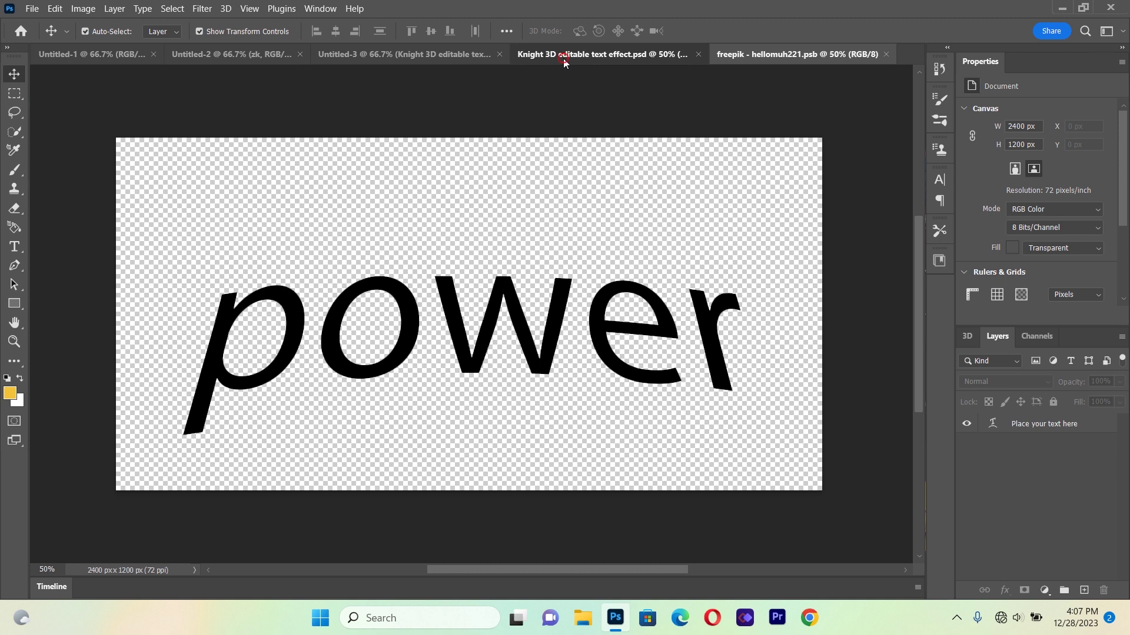
Return to the text effect document, unhide the placeholder layer and collapse the Edition group.
{"action": "left_click", "coordinate": [563, 58]}
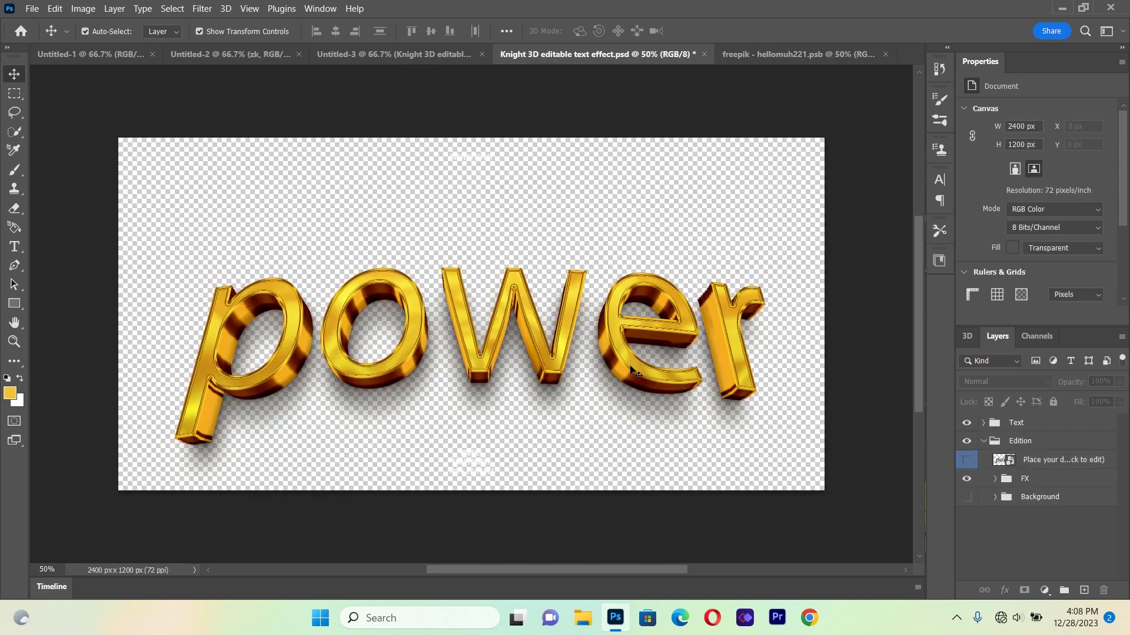
{"action": "left_click", "coordinate": [638, 368]}
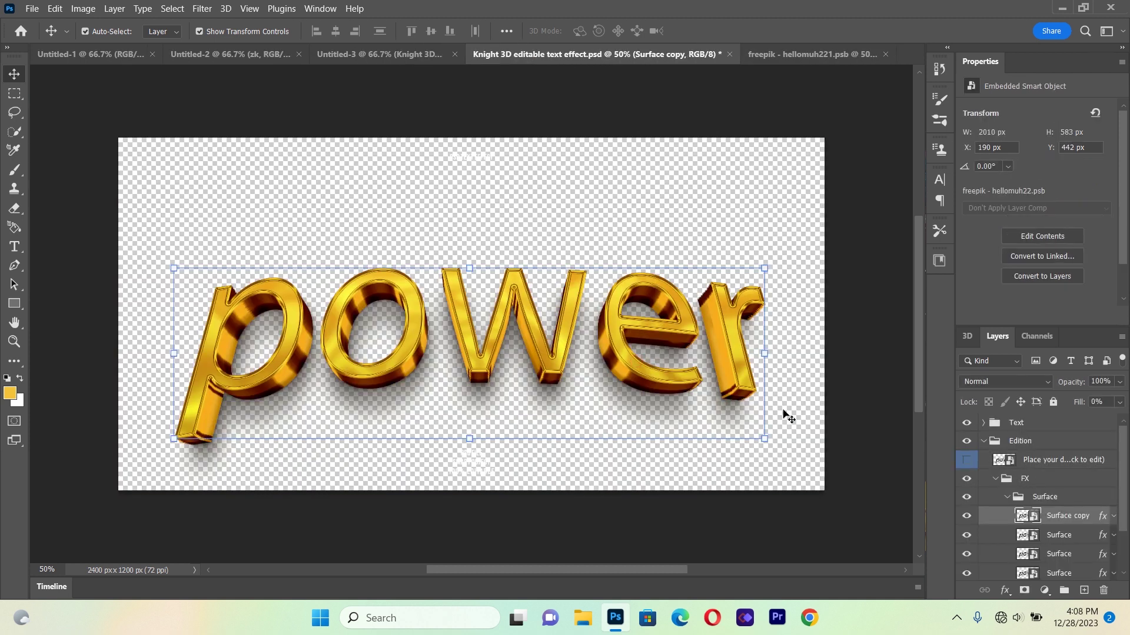
{"action": "left_click", "coordinate": [966, 459]}
{"action": "left_click", "coordinate": [987, 445]}
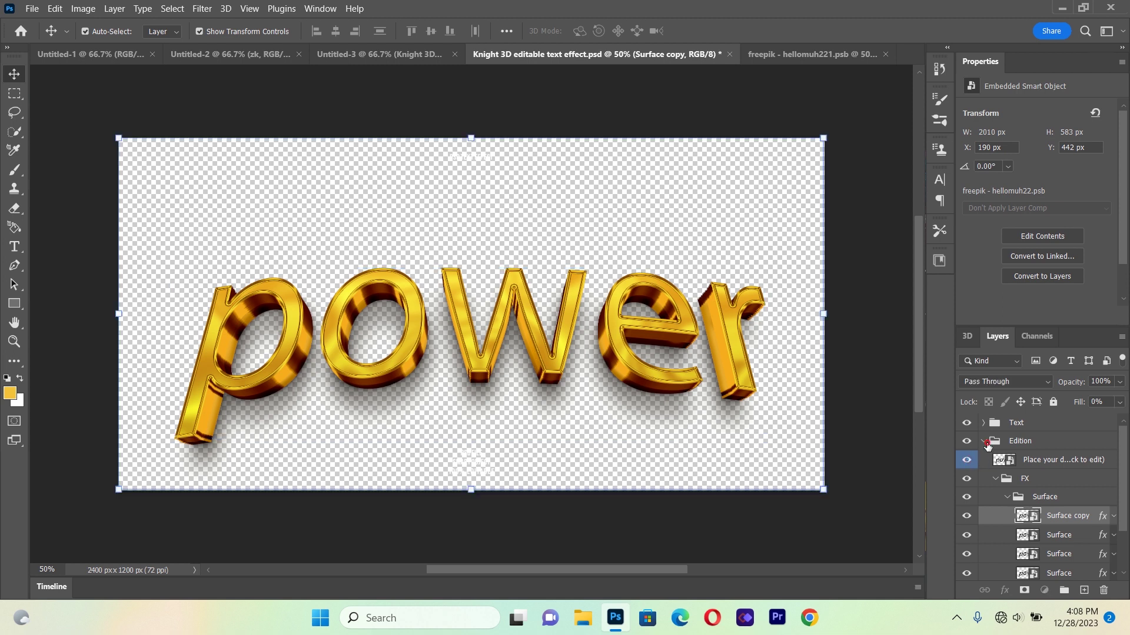
Try to convert the Text and Edition groups into one smart object and transfer it to the Untitled-3 flyer.
{"action": "left_click", "coordinate": [1017, 424], "text": "shift"}
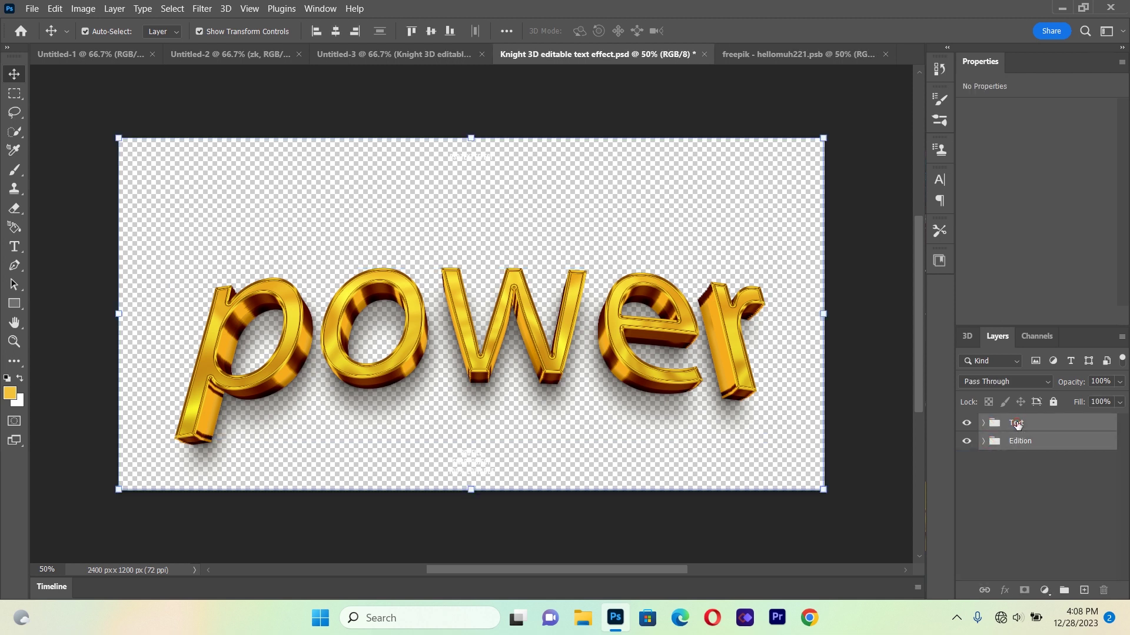
{"action": "right_click", "coordinate": [1019, 425]}
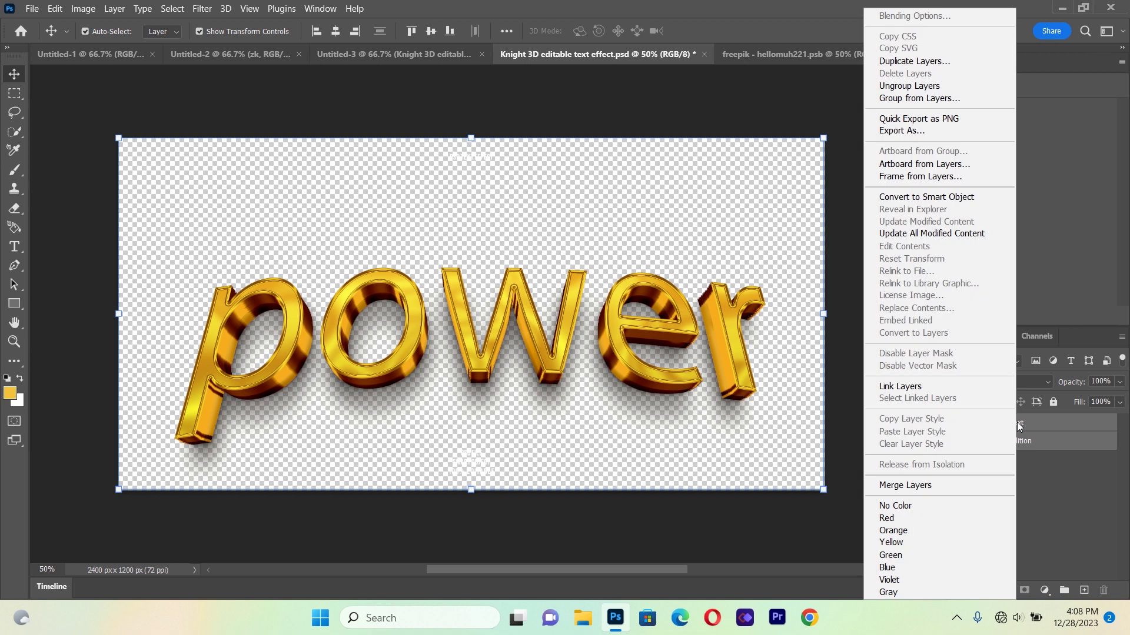
{"action": "left_click", "coordinate": [930, 196]}
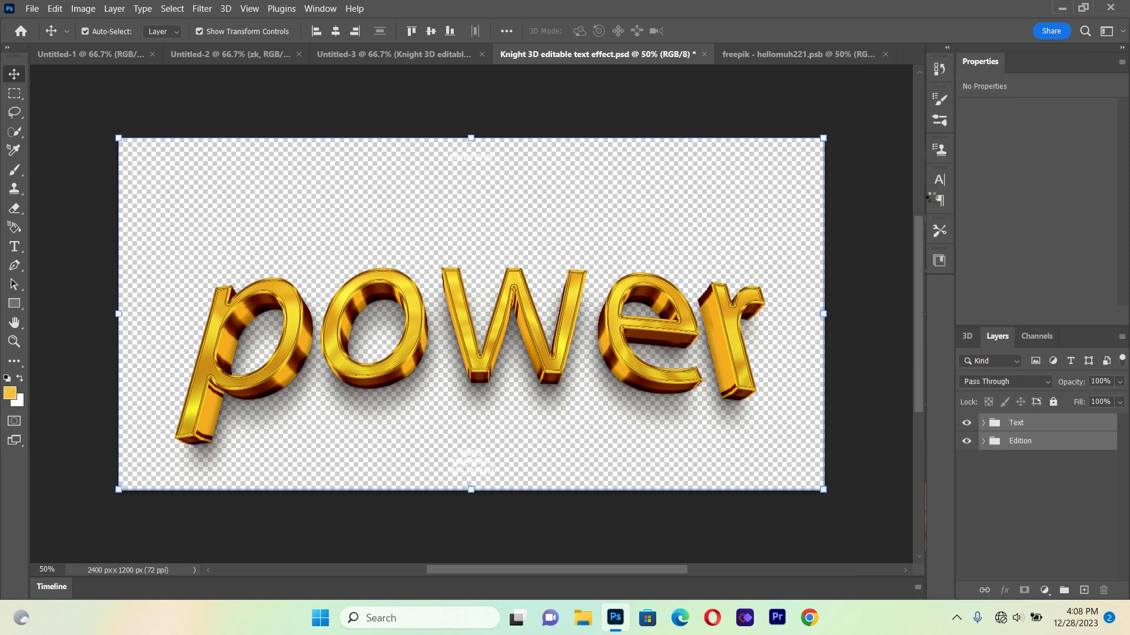
{"action": "left_click_drag", "start_coordinate": [492, 345], "coordinate": [386, 57]}
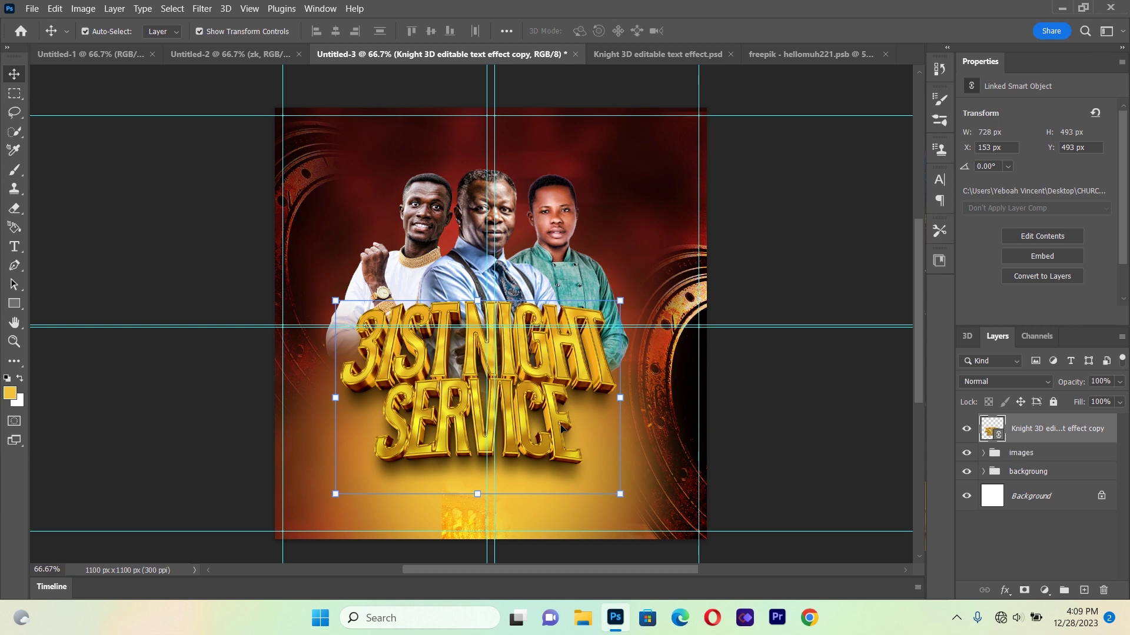
Apply the Camera Raw Filter to the "zk" photo layer with Tint +21, Vibrance +80 and Saturation +21.
{"action": "left_click", "coordinate": [725, 457]}
{"action": "left_click", "coordinate": [523, 403]}
{"action": "left_click", "coordinate": [430, 227]}
{"action": "left_click", "coordinate": [430, 228]}
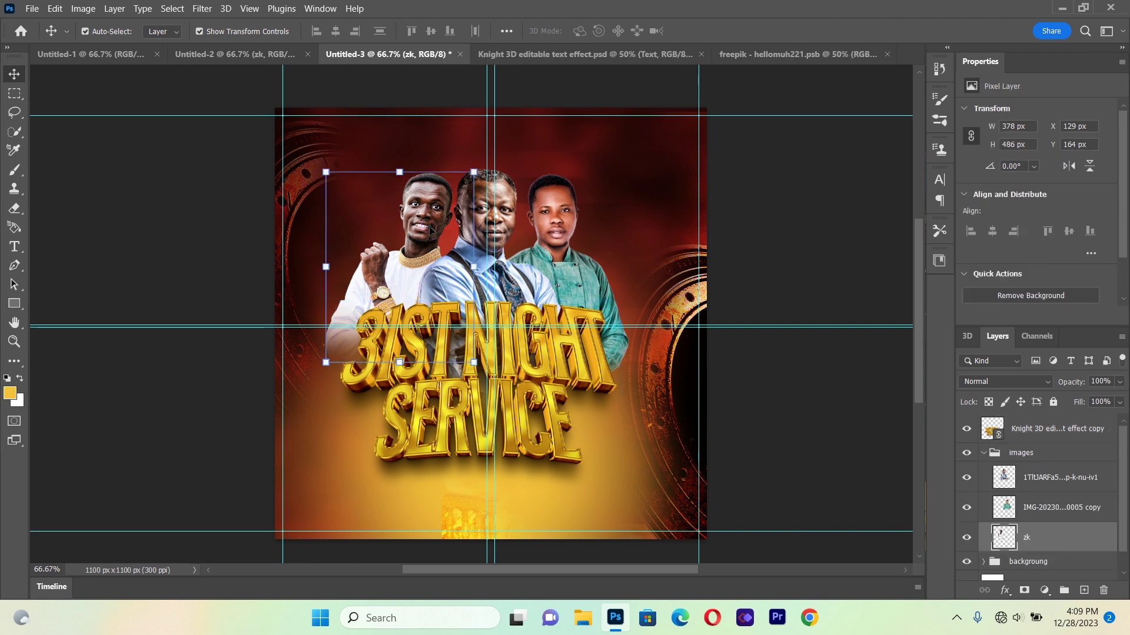
{"action": "left_click", "coordinate": [202, 8]}
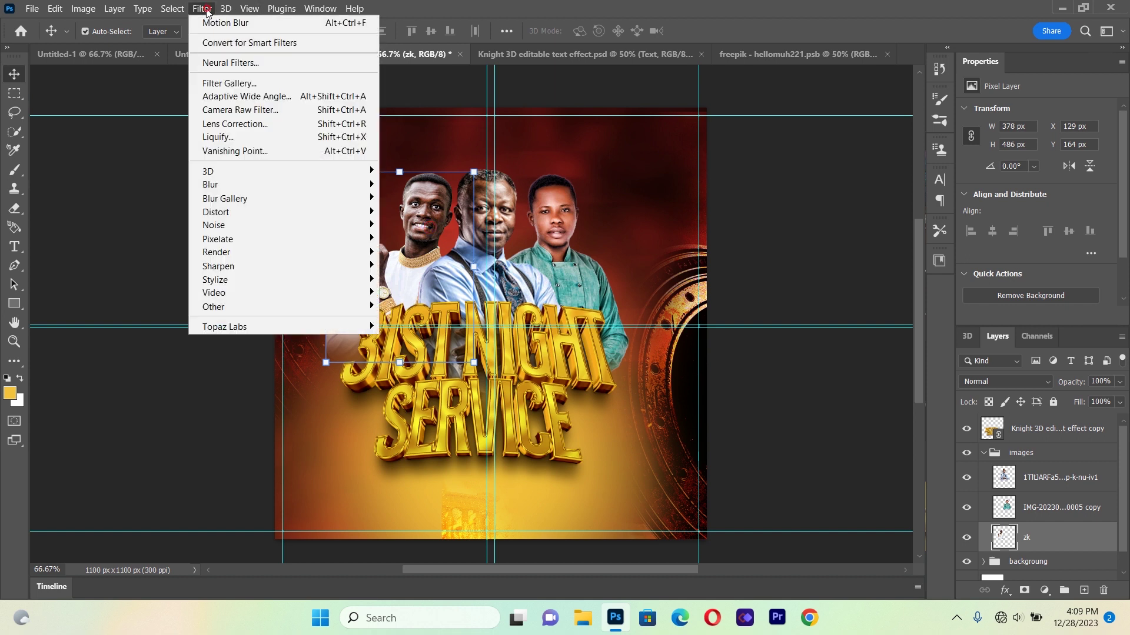
{"action": "left_click", "coordinate": [234, 110]}
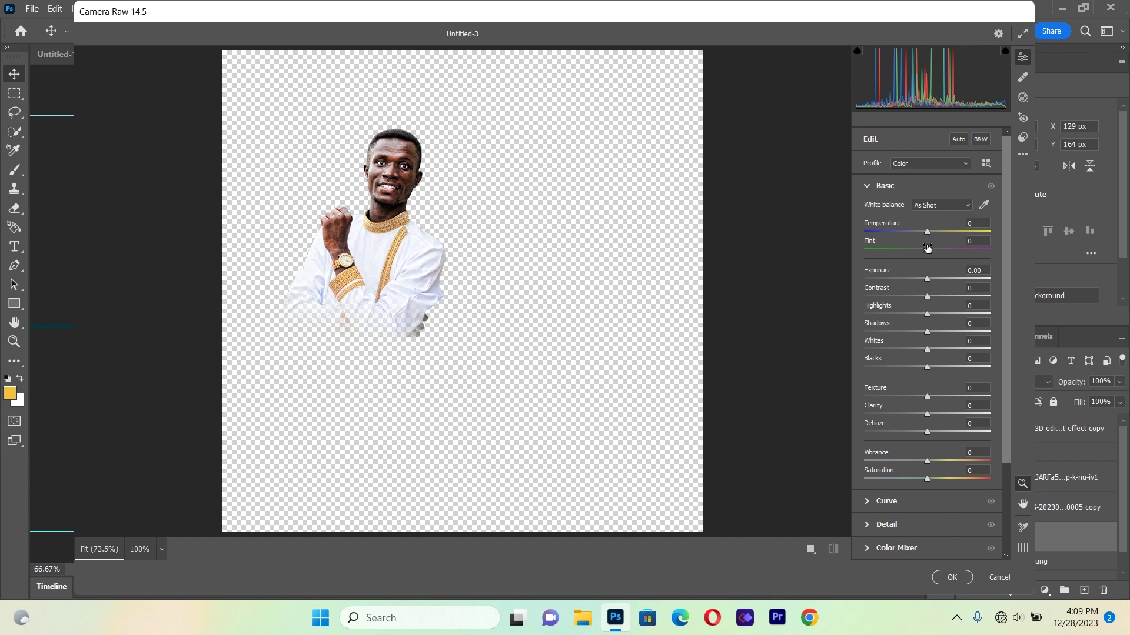
{"action": "left_click_drag", "start_coordinate": [926, 233], "coordinate": [929, 233]}
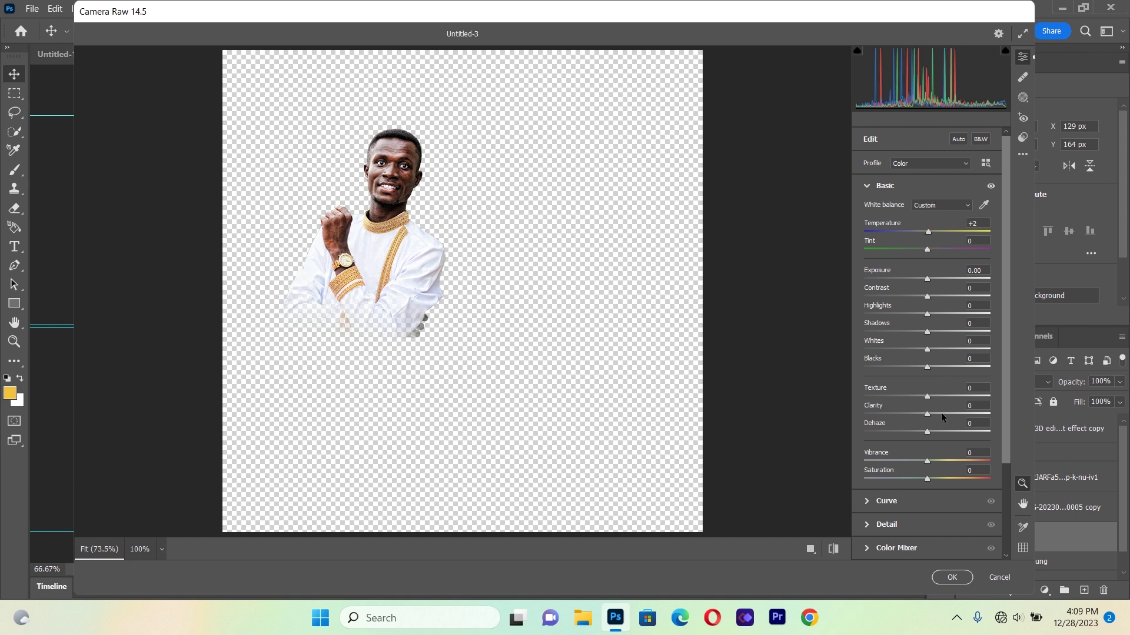
{"action": "left_click_drag", "start_coordinate": [926, 462], "coordinate": [974, 456]}
{"action": "left_click_drag", "start_coordinate": [928, 233], "coordinate": [941, 253]}
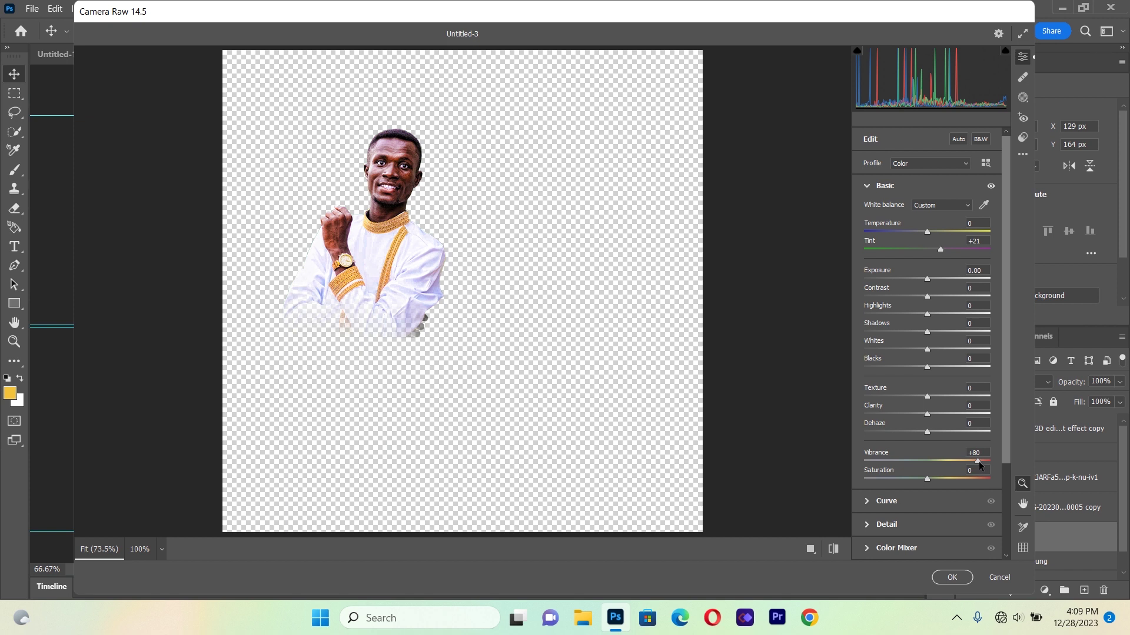
{"action": "left_click_drag", "start_coordinate": [928, 480], "coordinate": [940, 481]}
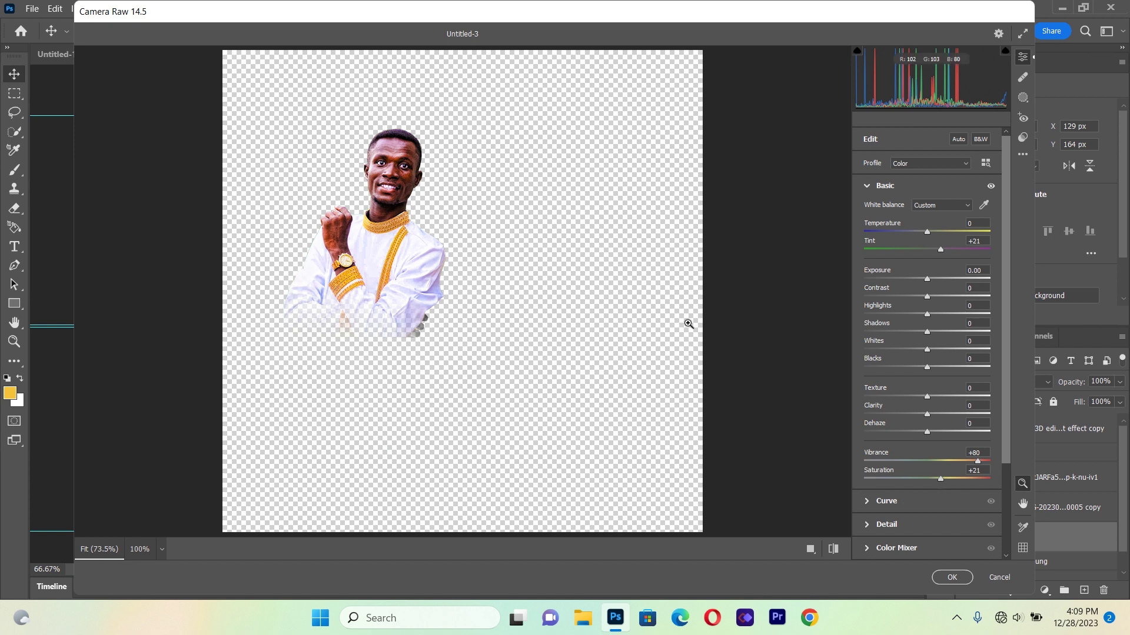
{"action": "left_click", "coordinate": [952, 578]}
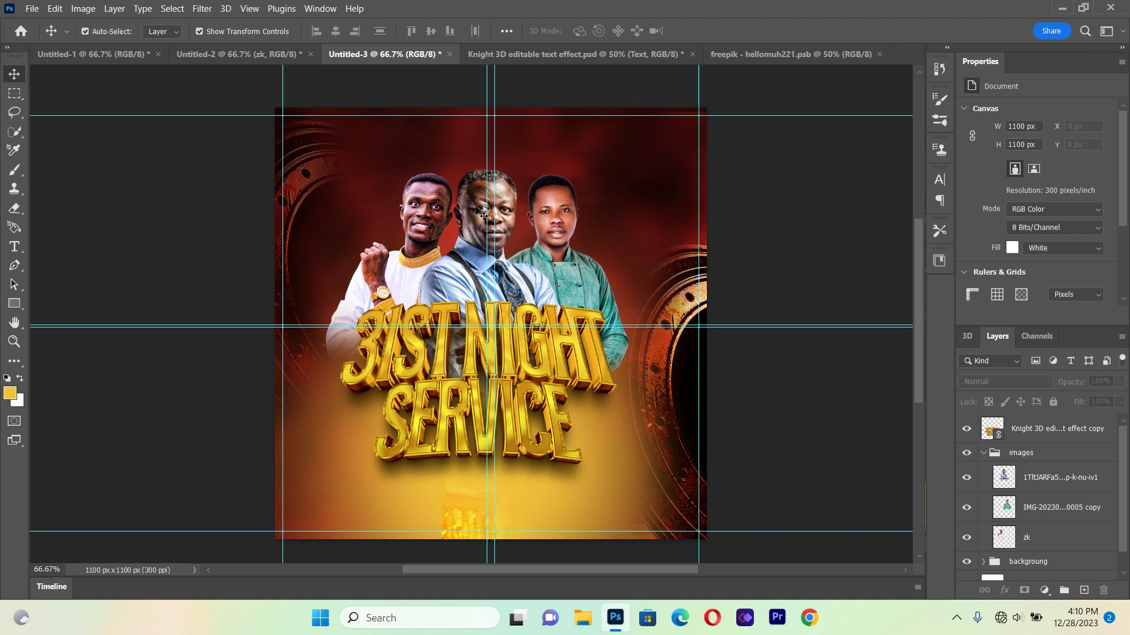
Reapply the last Camera Raw Filter to the middle man's photo layer.
{"action": "left_click", "coordinate": [480, 212]}
{"action": "left_click", "coordinate": [201, 8]}
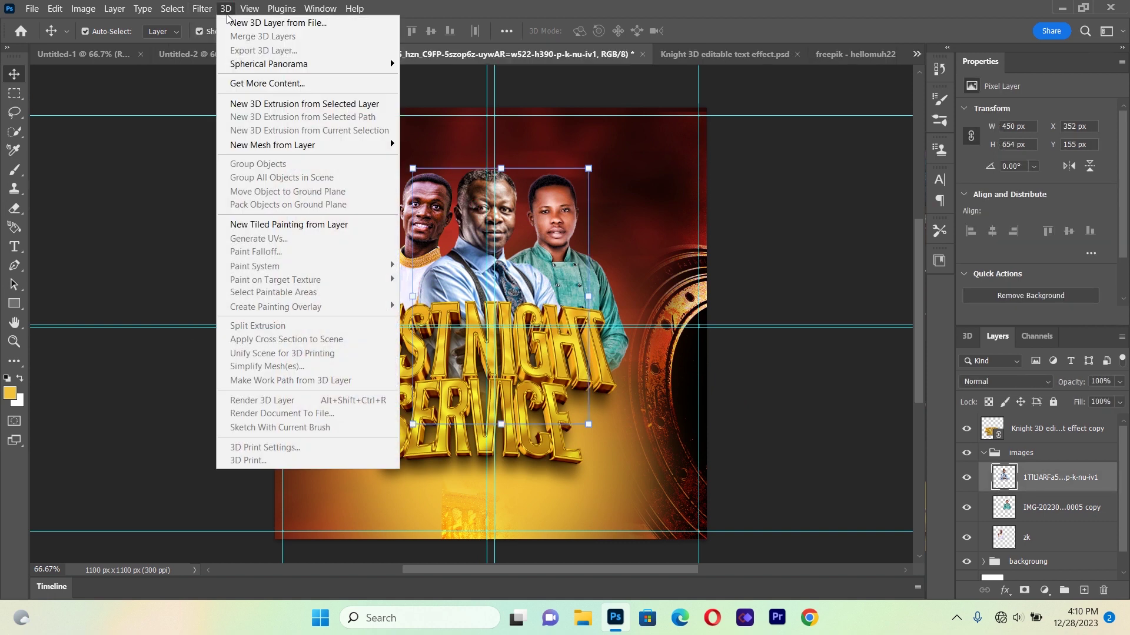
{"action": "left_click", "coordinate": [210, 22]}
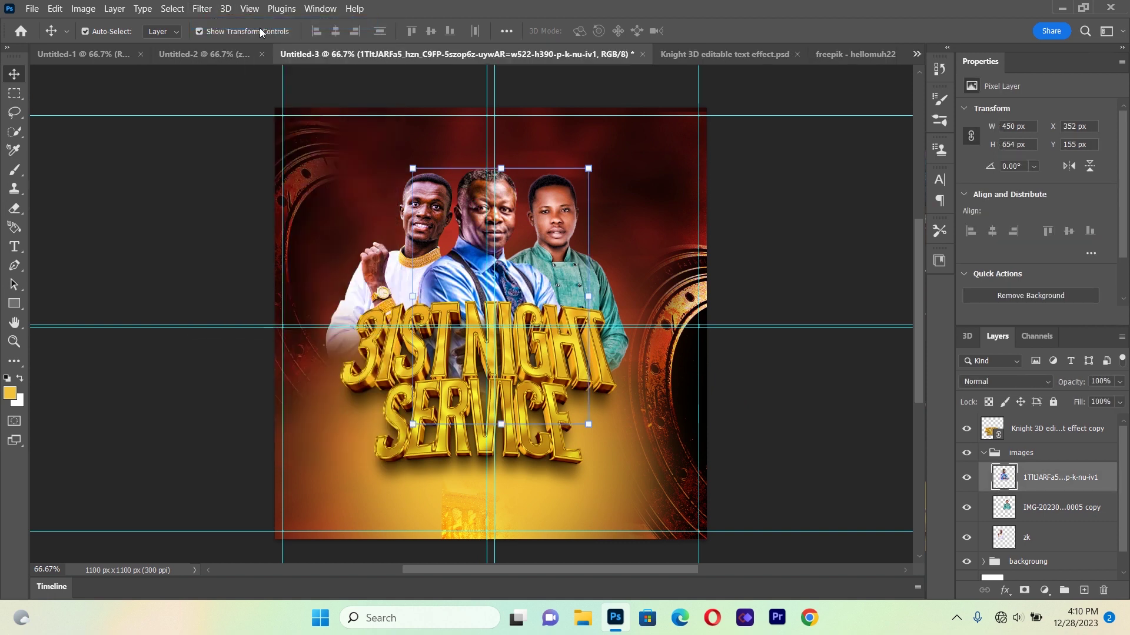
Repeat the same Camera Raw Filter on the photo layer of the man in green and deselect it.
{"action": "left_click", "coordinate": [547, 200]}
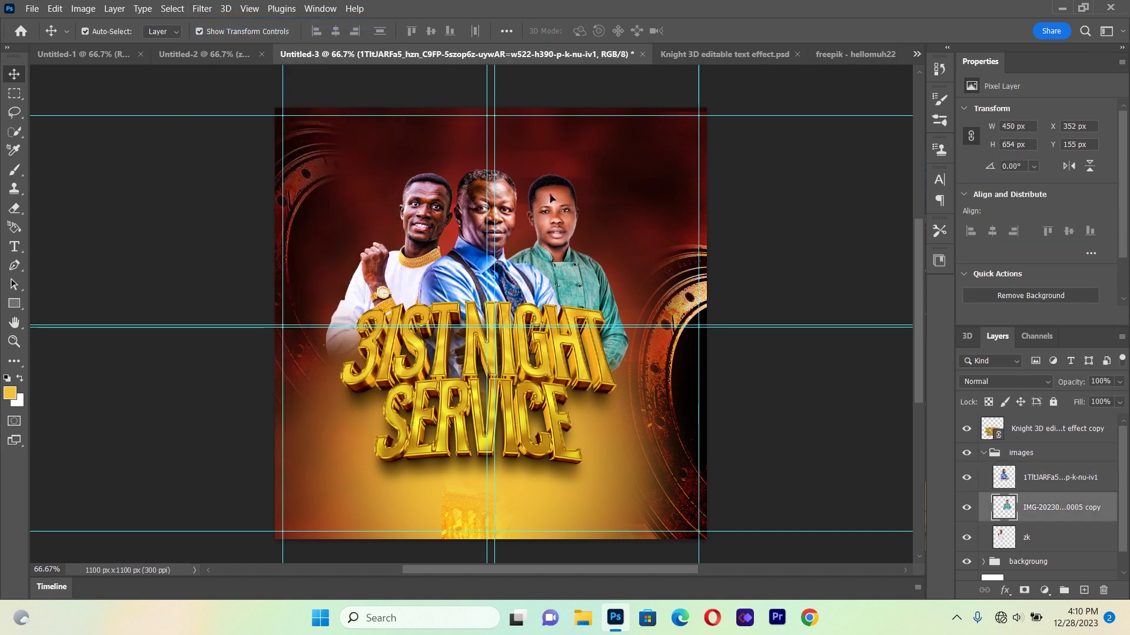
{"action": "left_click", "coordinate": [201, 8]}
{"action": "left_click", "coordinate": [224, 22]}
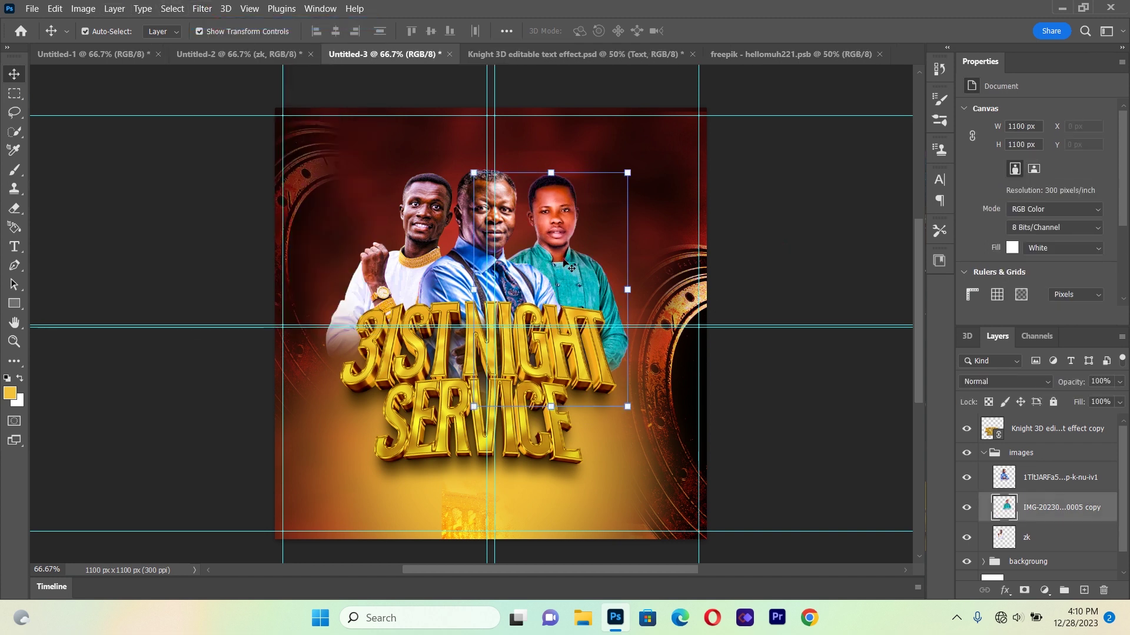
{"action": "left_click", "coordinate": [767, 234]}
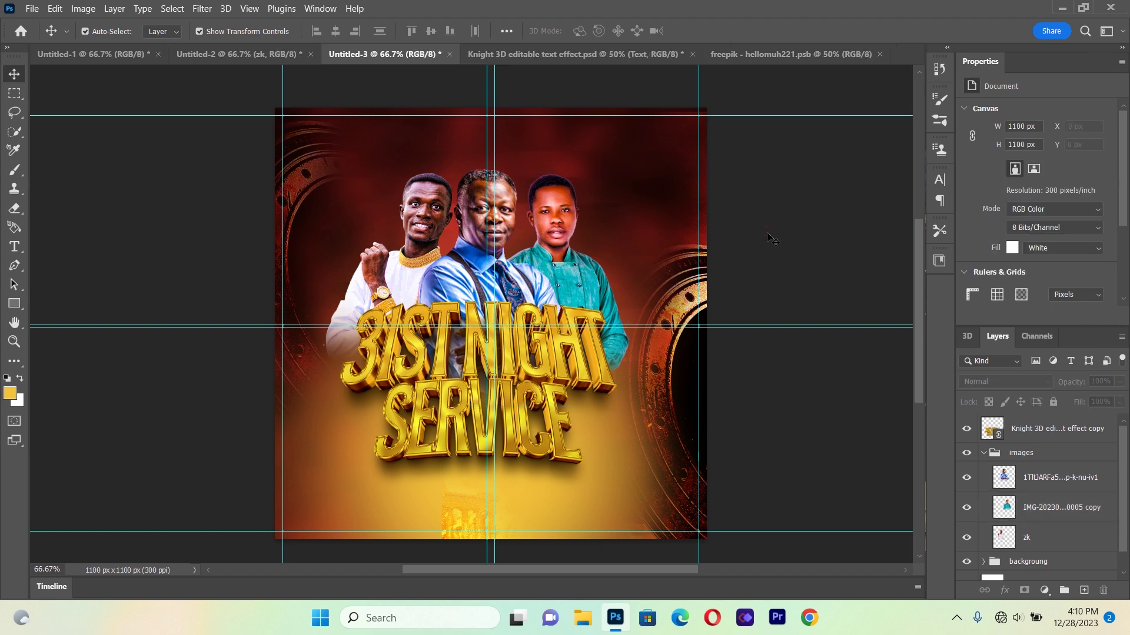
Collapse the "images" group, then group the 3D title layer and name the new group "title".
{"action": "left_click", "coordinate": [983, 453]}
{"action": "left_click", "coordinate": [1025, 434]}
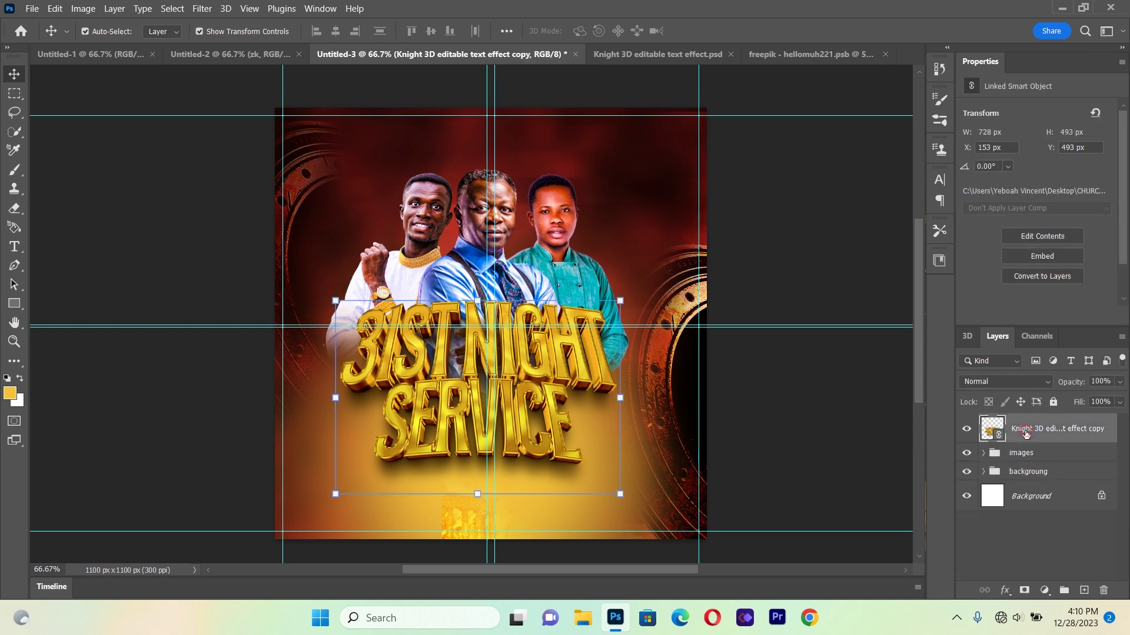
{"action": "key", "text": "ctrl"}
{"action": "key", "text": "ctrl+g"}
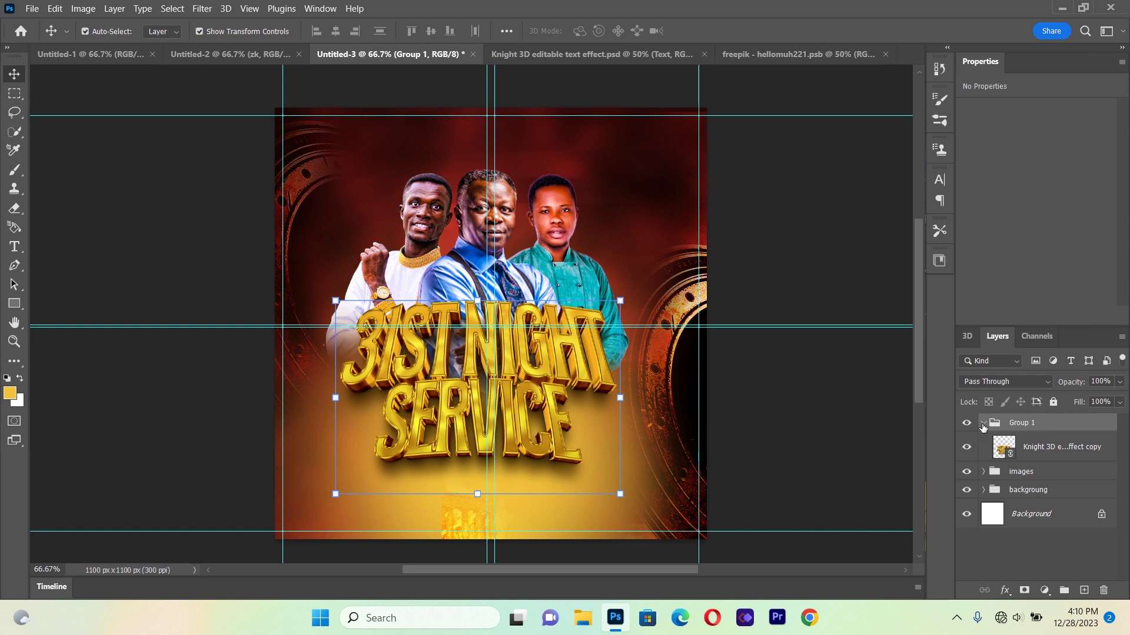
{"action": "left_click", "coordinate": [983, 423]}
{"action": "double_click", "coordinate": [1016, 422]}
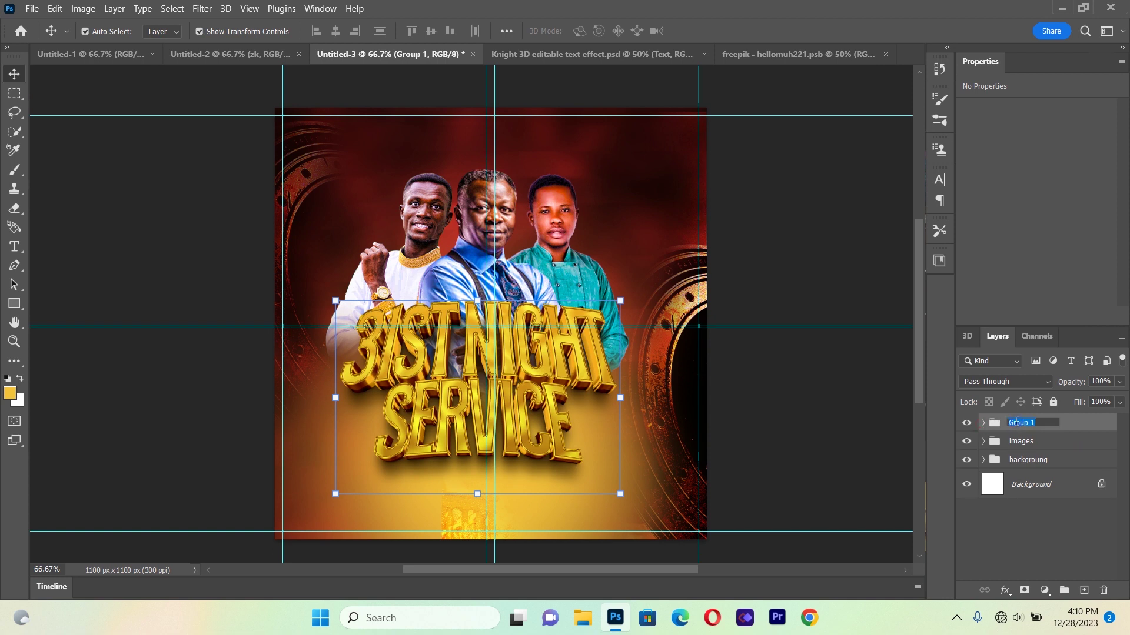
{"action": "type", "text": "title"}
{"action": "key", "text": "Return"}
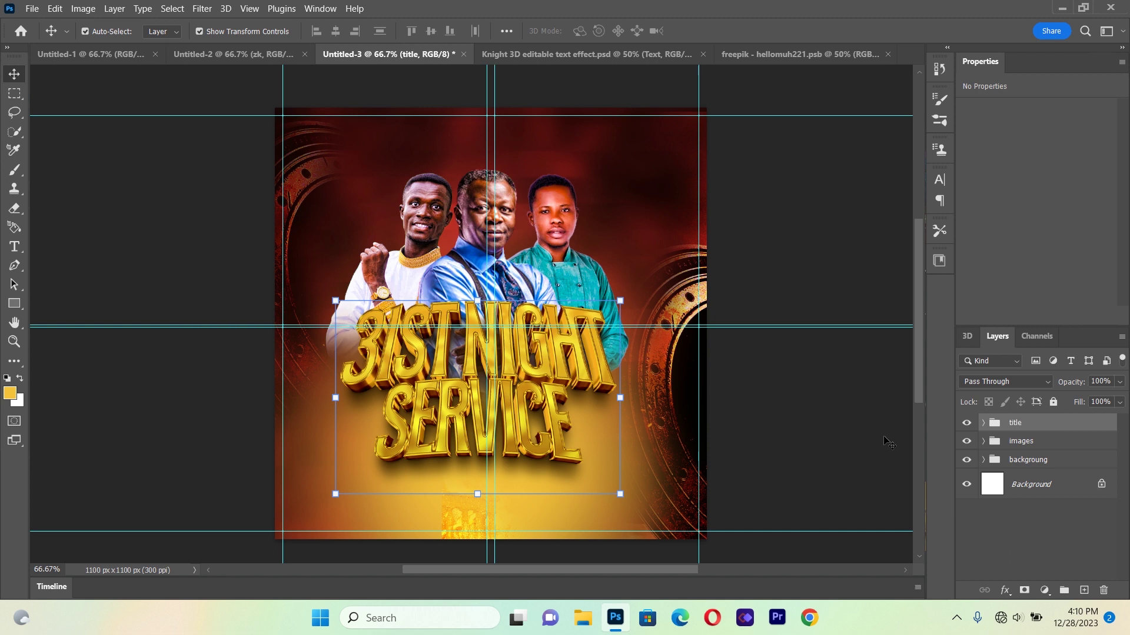
{"action": "left_click", "coordinate": [865, 410]}
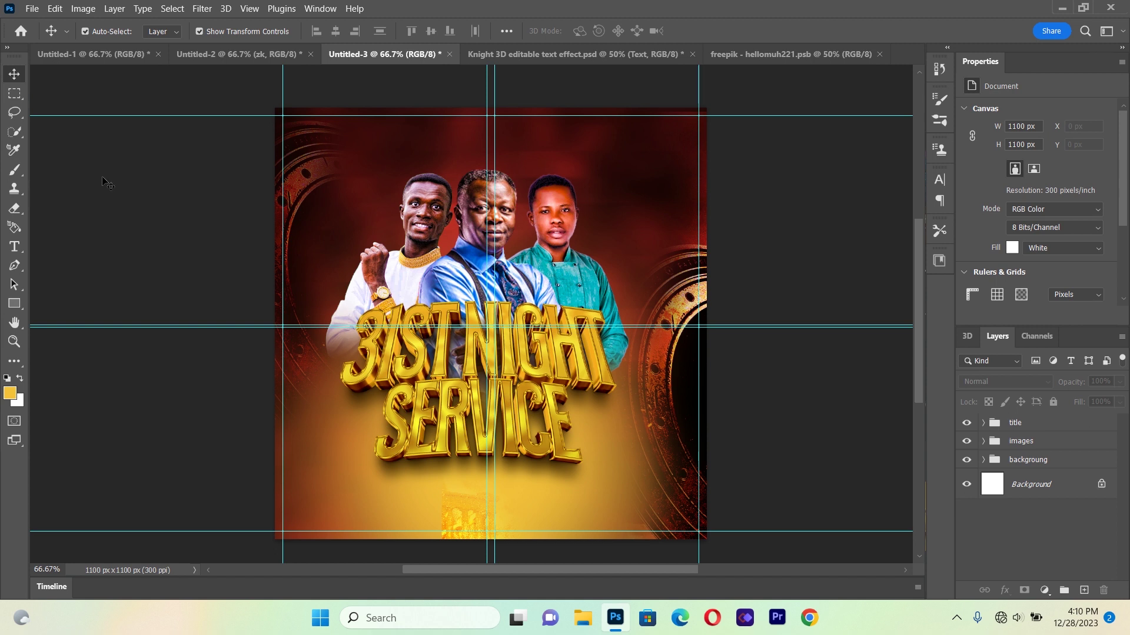
Place LOGO.png as a linked image at about 21.5% scale in the flyer's upper-left area.
{"action": "left_click", "coordinate": [31, 7]}
{"action": "left_click", "coordinate": [53, 313]}
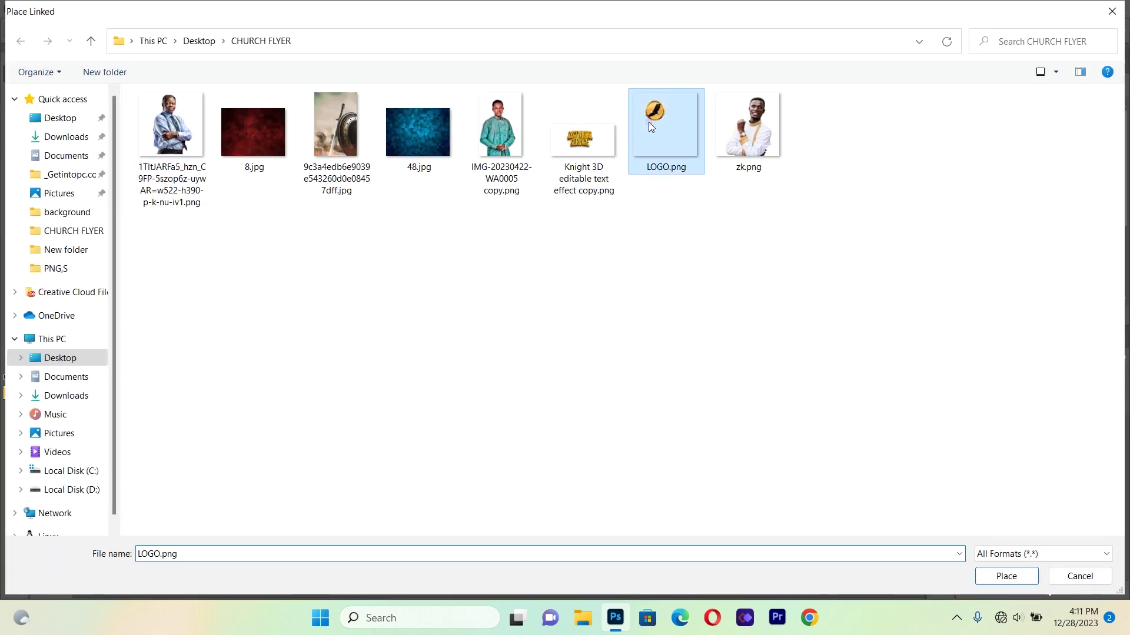
{"action": "double_click", "coordinate": [649, 122]}
{"action": "left_click_drag", "start_coordinate": [705, 323], "coordinate": [421, 223]}
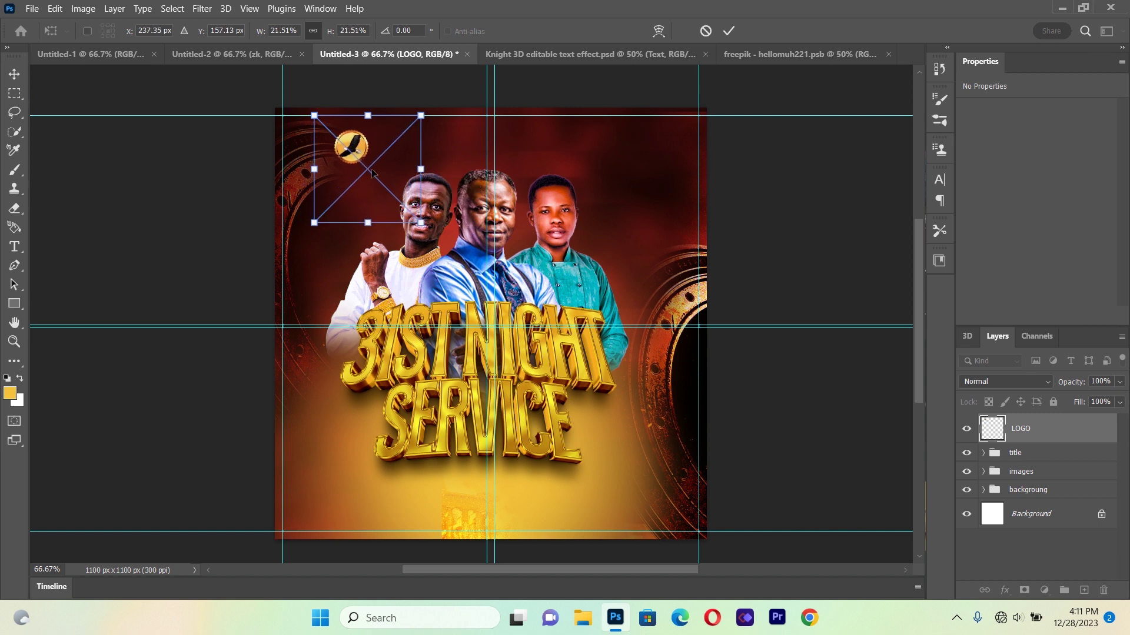
{"action": "left_click", "coordinate": [14, 73]}
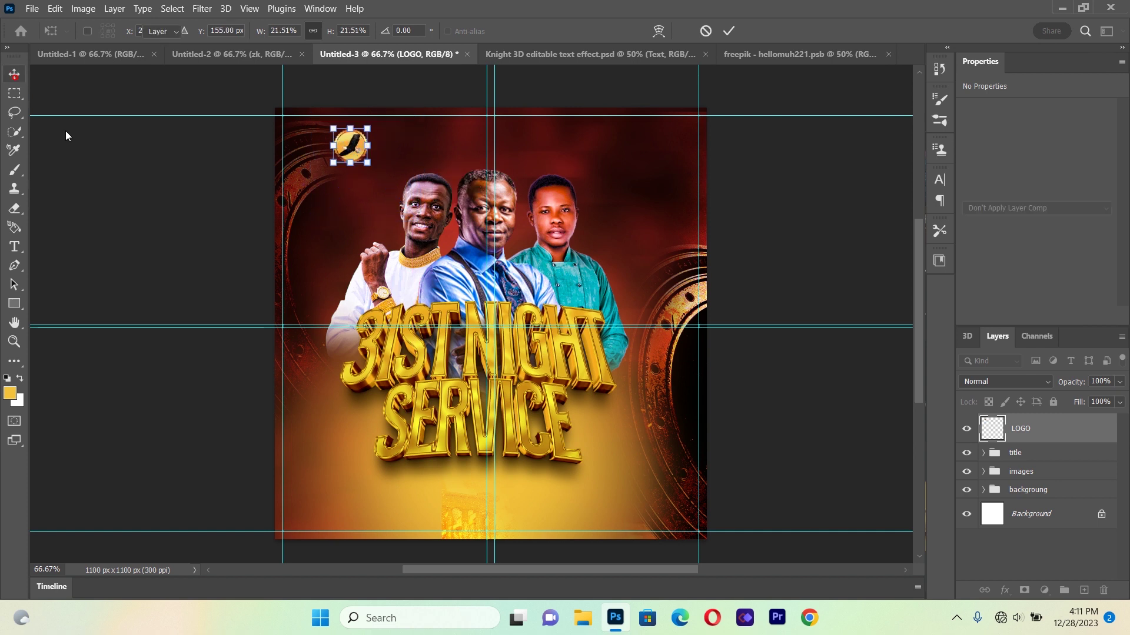
{"action": "left_click", "coordinate": [141, 236]}
Create a paragraph text box below the 3D title and set its text to 9 pt Roboto.
{"action": "left_click", "coordinate": [14, 246]}
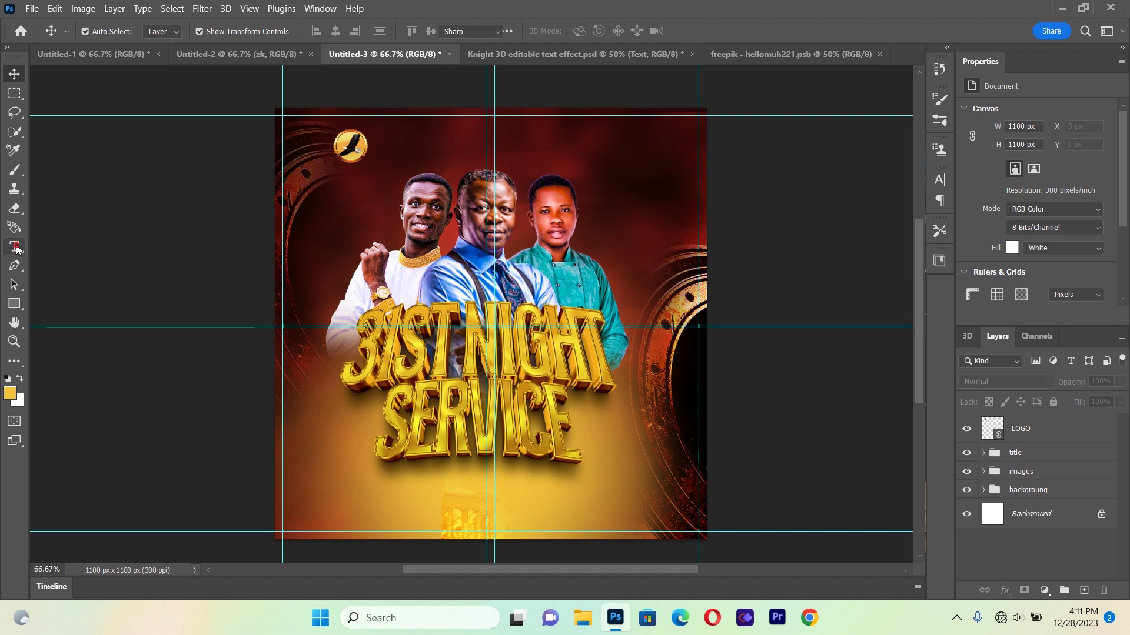
{"action": "left_click_drag", "start_coordinate": [334, 482], "coordinate": [667, 531]}
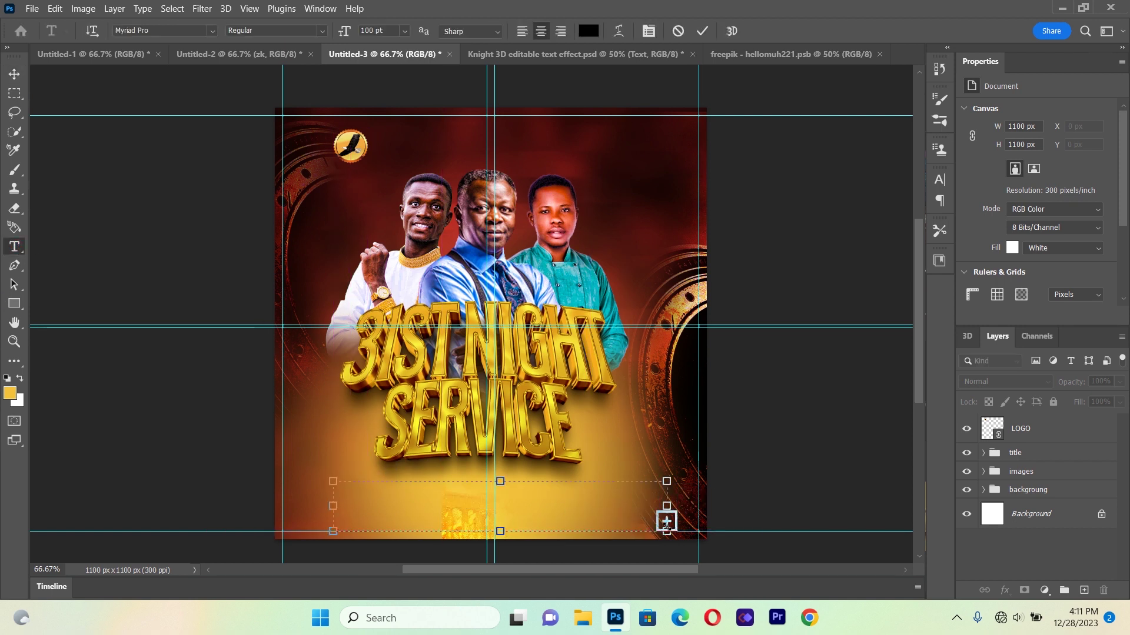
{"action": "left_click", "coordinate": [405, 30]}
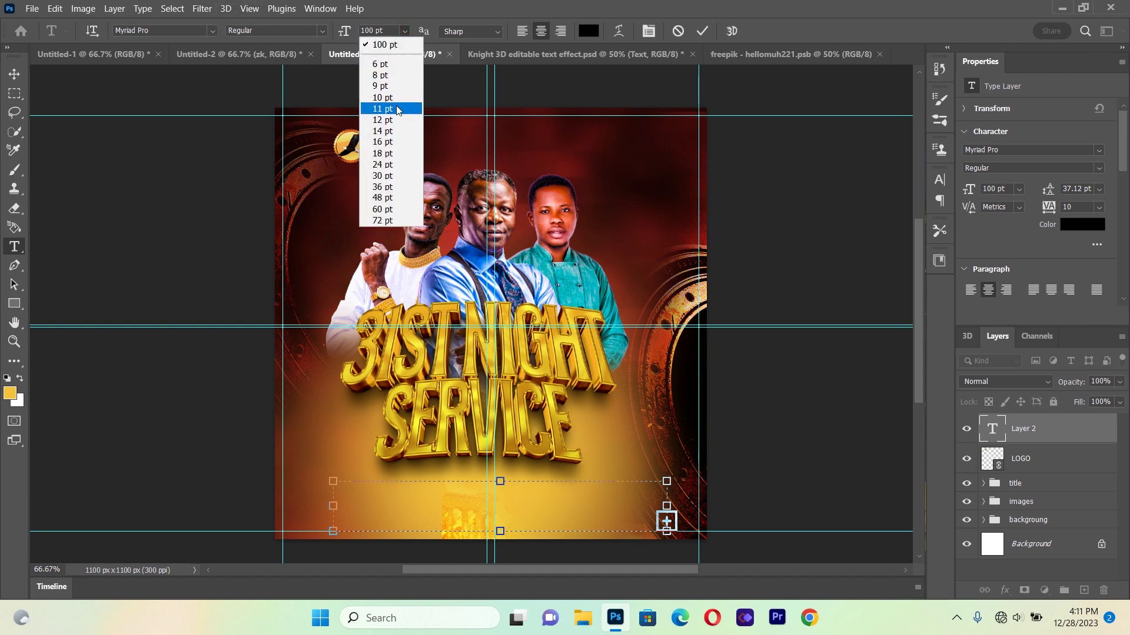
{"action": "left_click", "coordinate": [396, 86]}
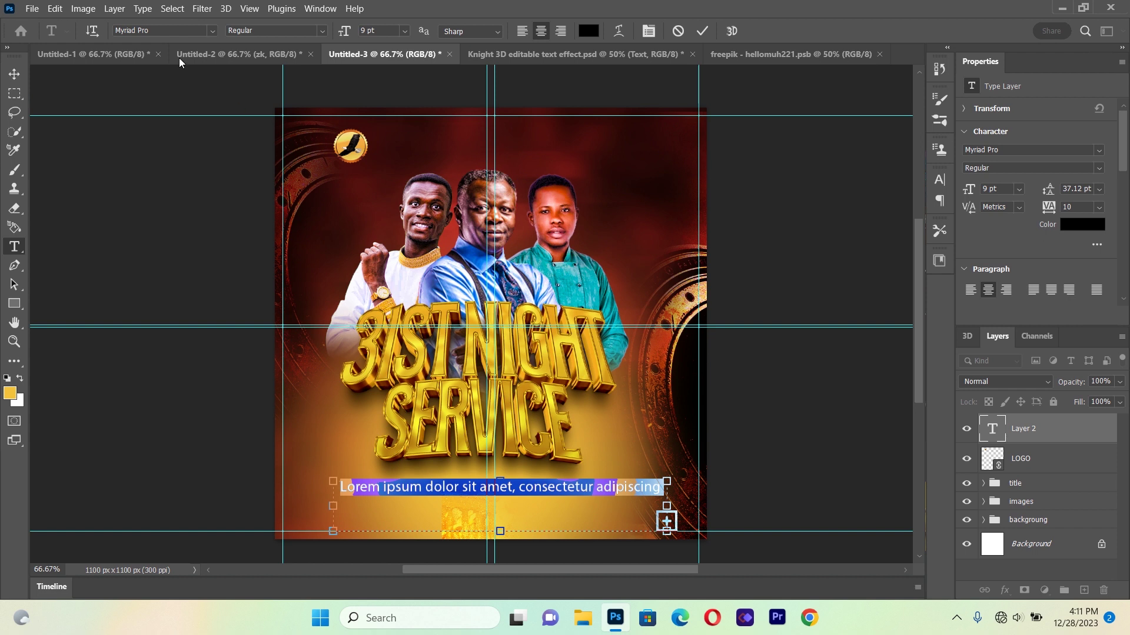
{"action": "left_click", "coordinate": [212, 31]}
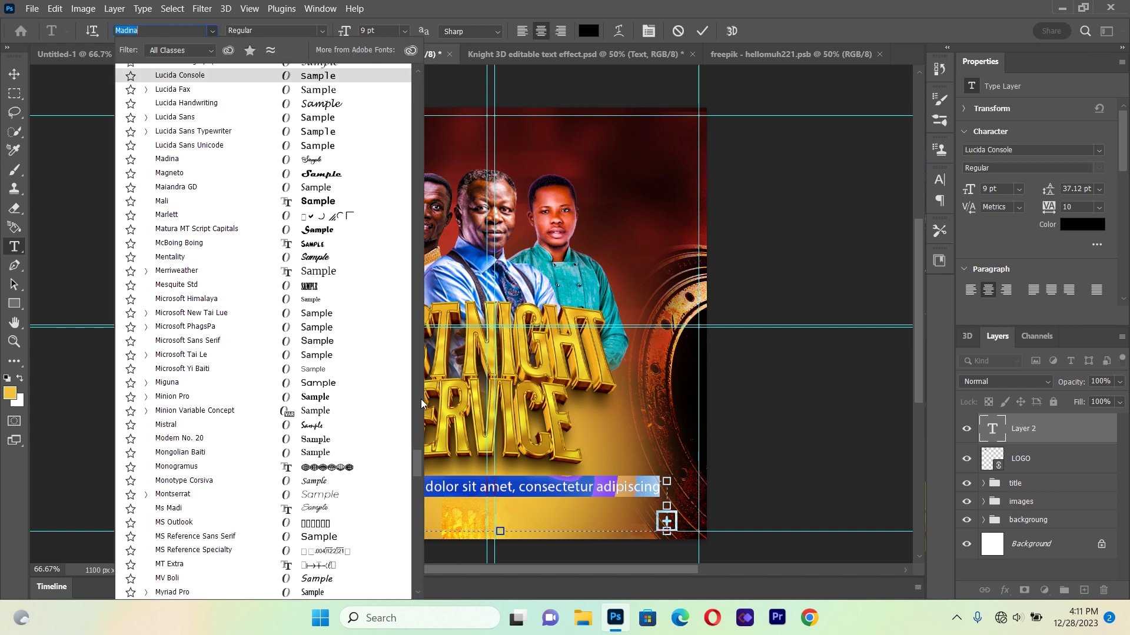
{"action": "left_click_drag", "start_coordinate": [420, 453], "coordinate": [417, 72]}
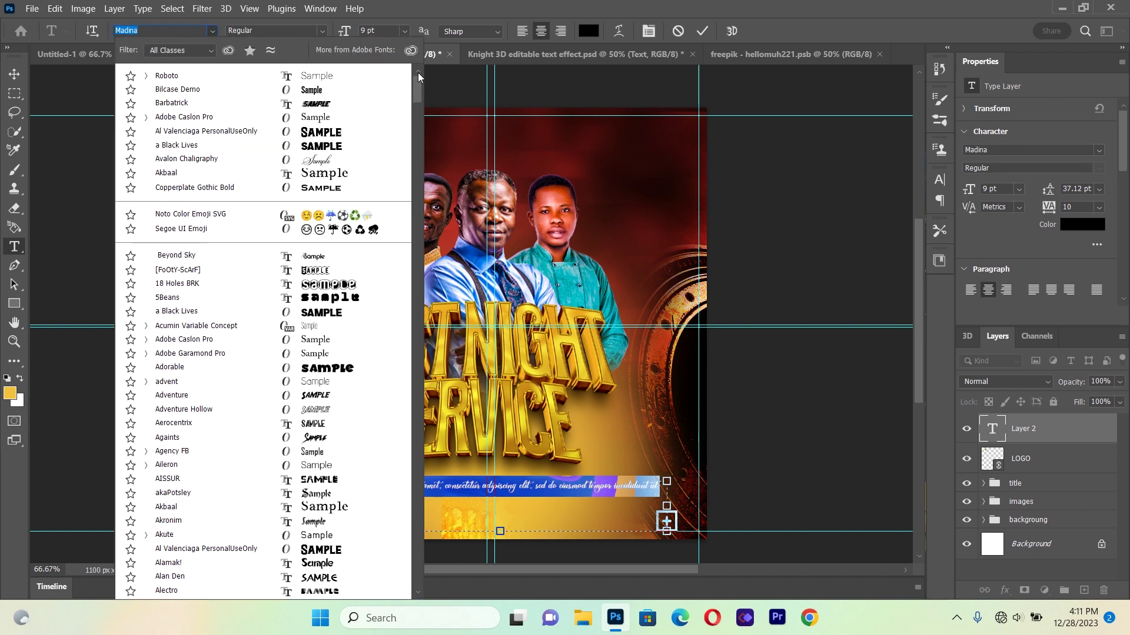
{"action": "left_click", "coordinate": [264, 73]}
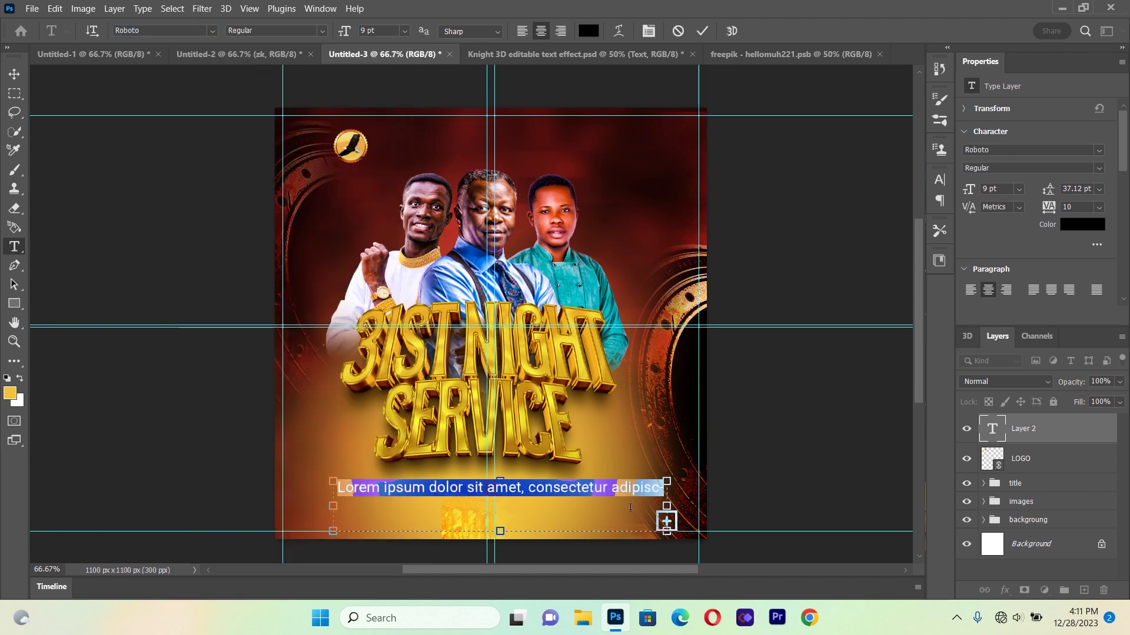
Replace the placeholder text with "TABERNACLE OF PRAISE CHURCH" in capitals.
{"action": "key", "text": "BackSpace"}
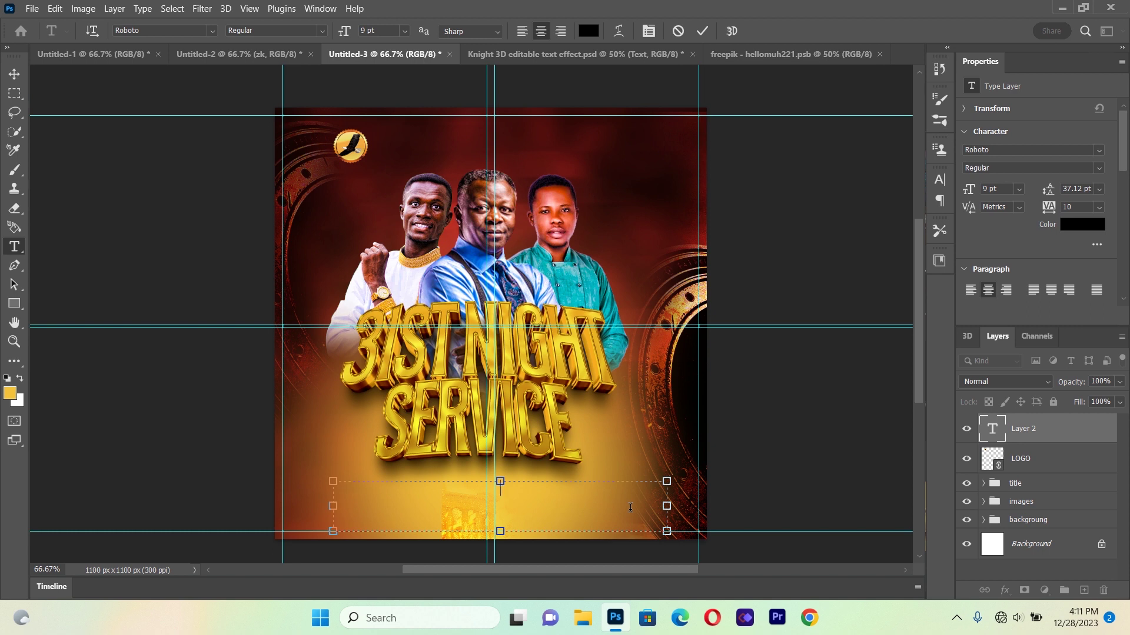
{"action": "type", "text": "tabern"}
{"action": "key", "text": "ctrl+a"}
{"action": "key", "text": "BackSpace"}
{"action": "type", "text": "TABERM"}
{"action": "key", "text": "BackSpace"}
{"action": "type", "text": "NACLE OF PA"}
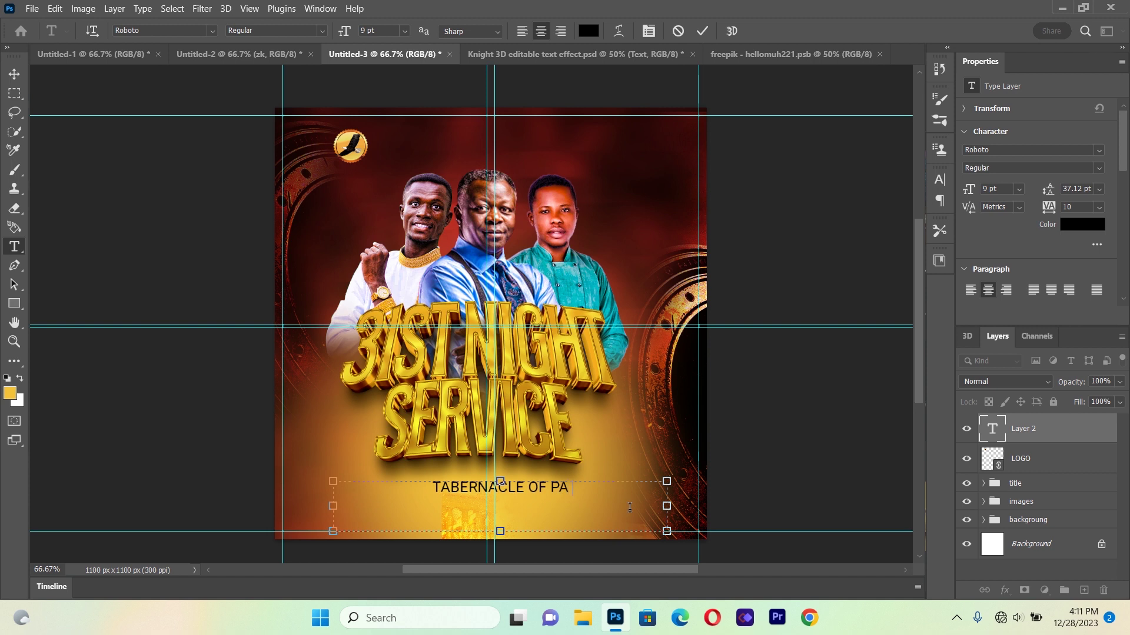
{"action": "key", "text": "BackSpace"}
{"action": "type", "text": "RIAISE"}
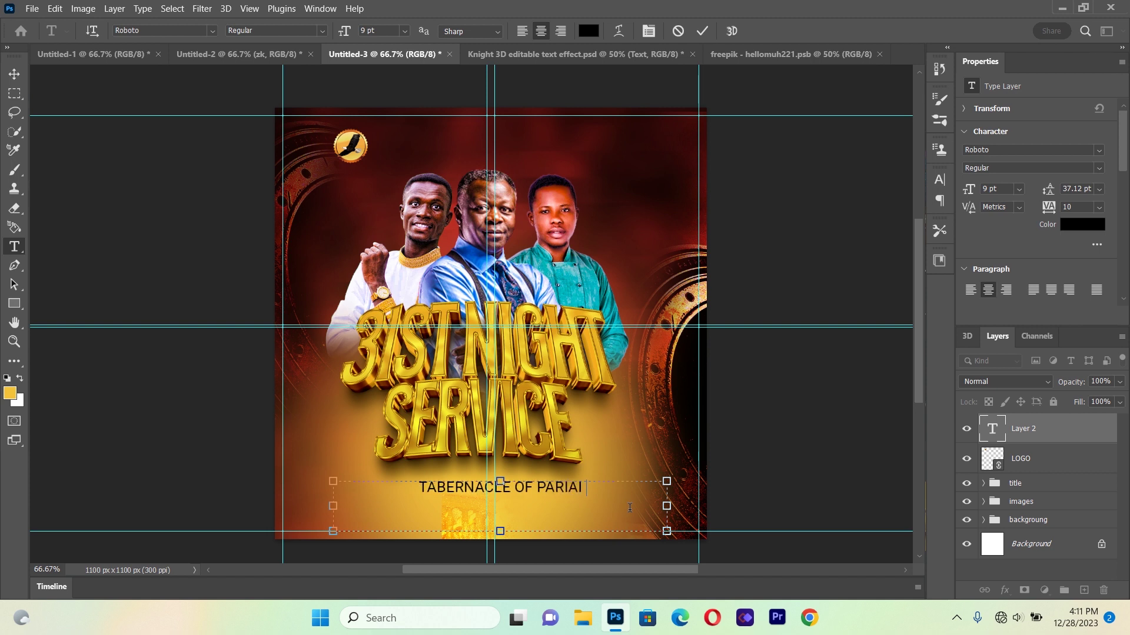
{"action": "left_click", "coordinate": [544, 490]}
{"action": "key", "text": "BackSpace"}
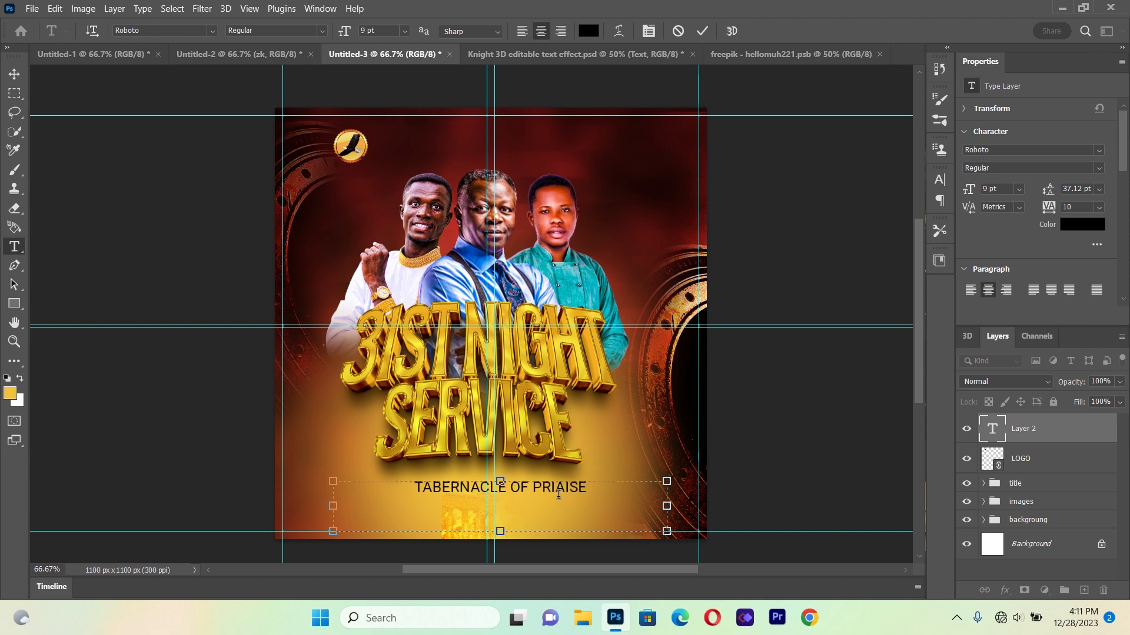
{"action": "key", "text": "Delete"}
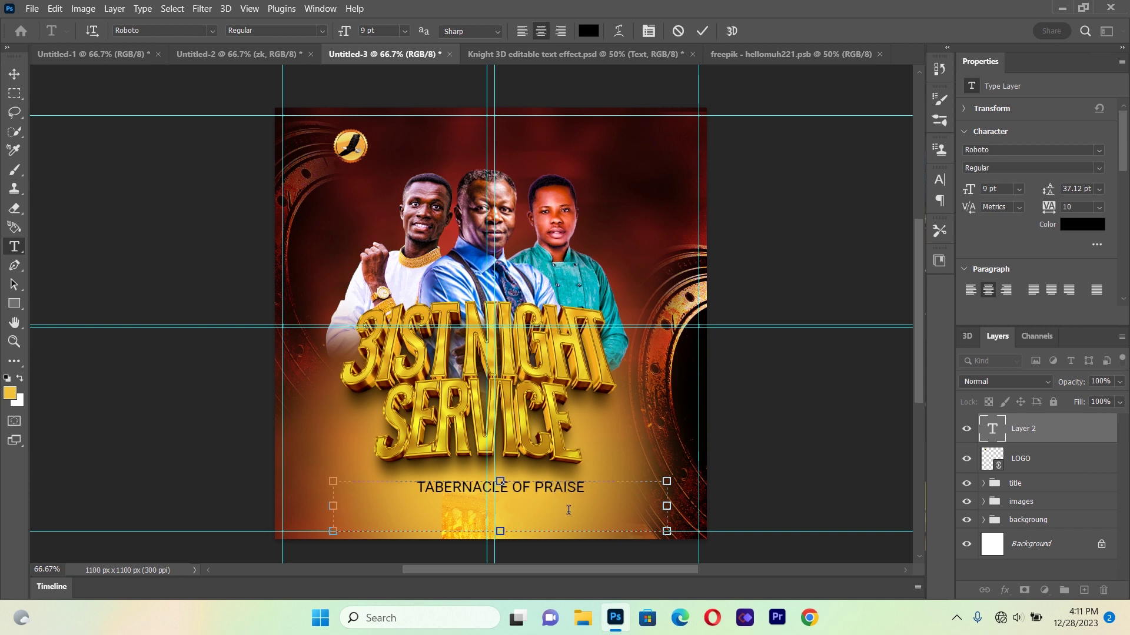
{"action": "type", "text": "C"}
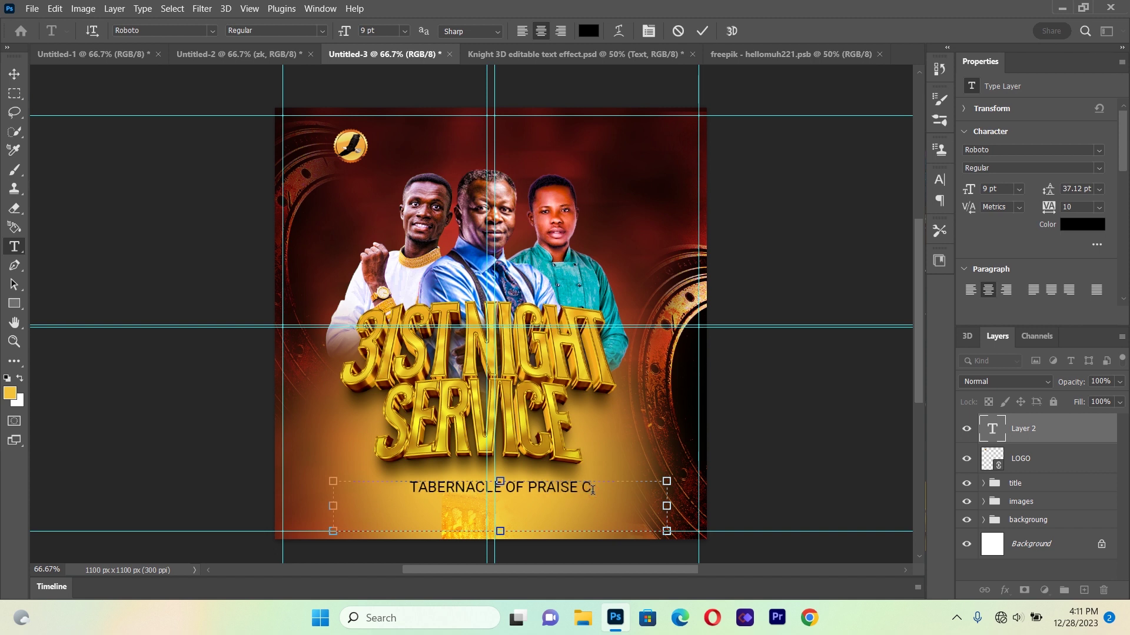
{"action": "type", "text": "HURCH"}
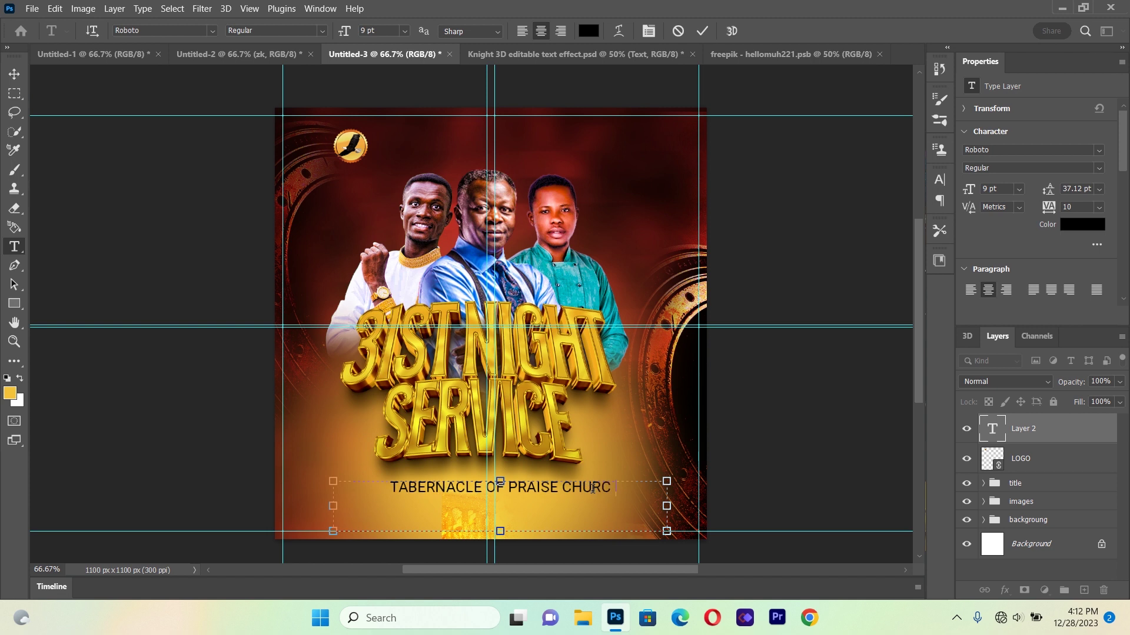
Set the church name's vertical scale to 77% and its text color to white (ffffff).
{"action": "key", "text": "ctrl+a"}
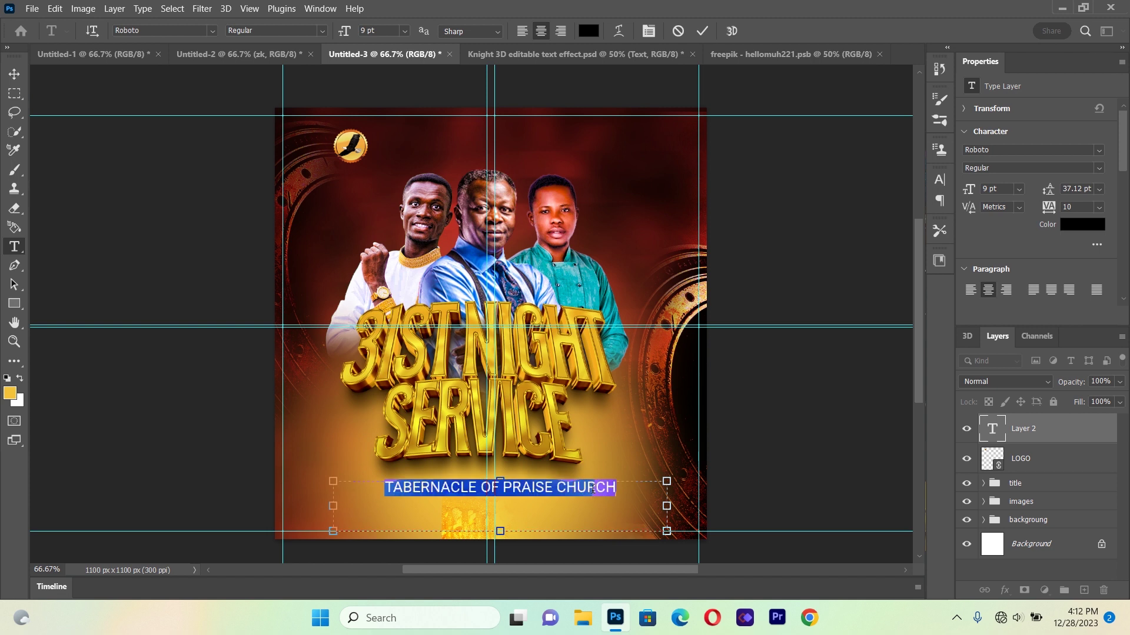
{"action": "left_click", "coordinate": [641, 36]}
{"action": "left_click", "coordinate": [798, 248]}
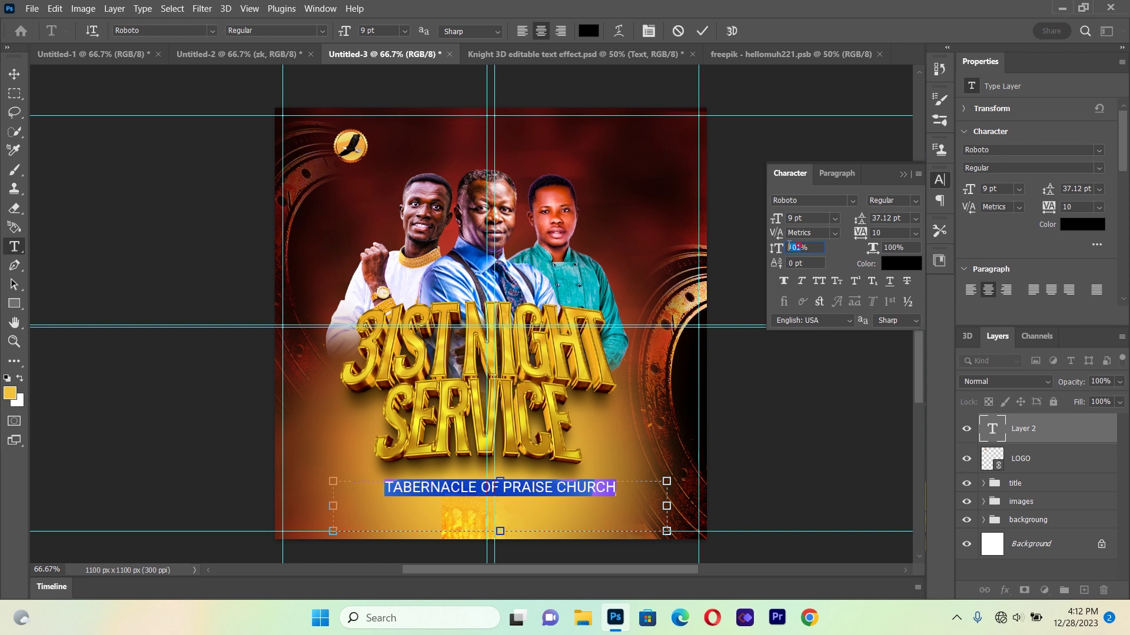
{"action": "left_click_drag", "start_coordinate": [779, 248], "coordinate": [779, 249]}
{"action": "left_click", "coordinate": [588, 30]}
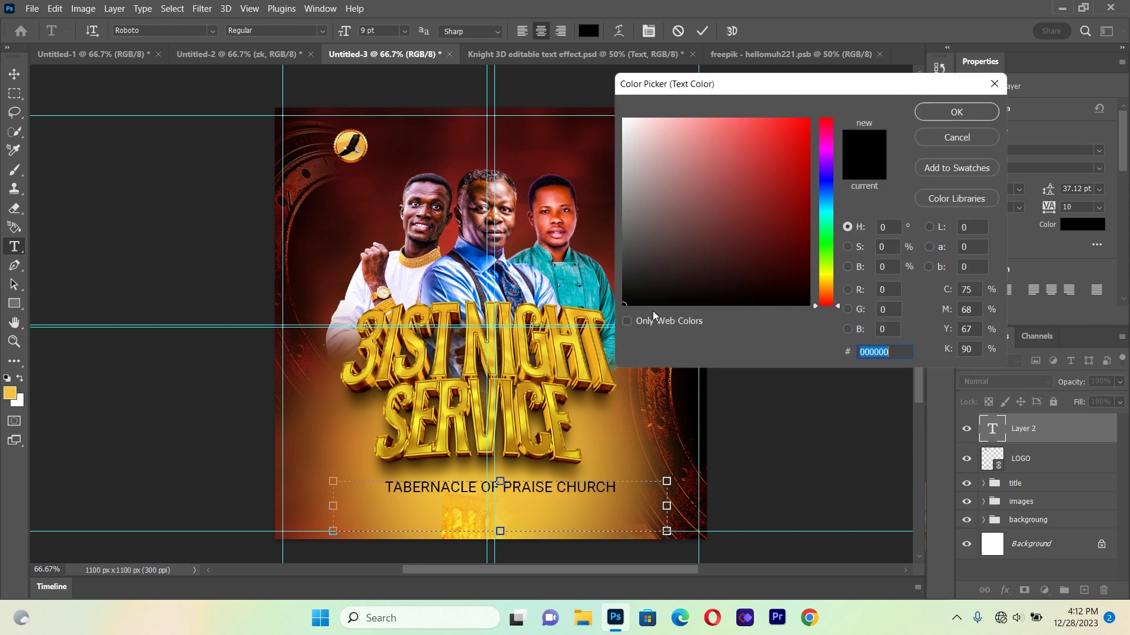
{"action": "left_click_drag", "start_coordinate": [642, 183], "coordinate": [613, 82]}
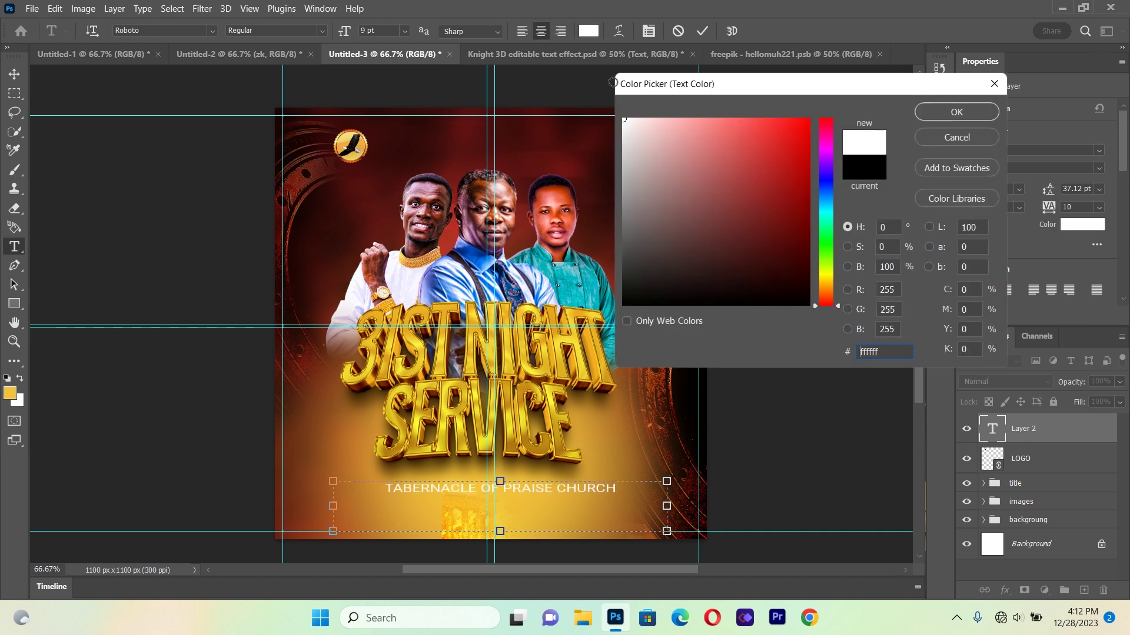
{"action": "left_click", "coordinate": [955, 112]}
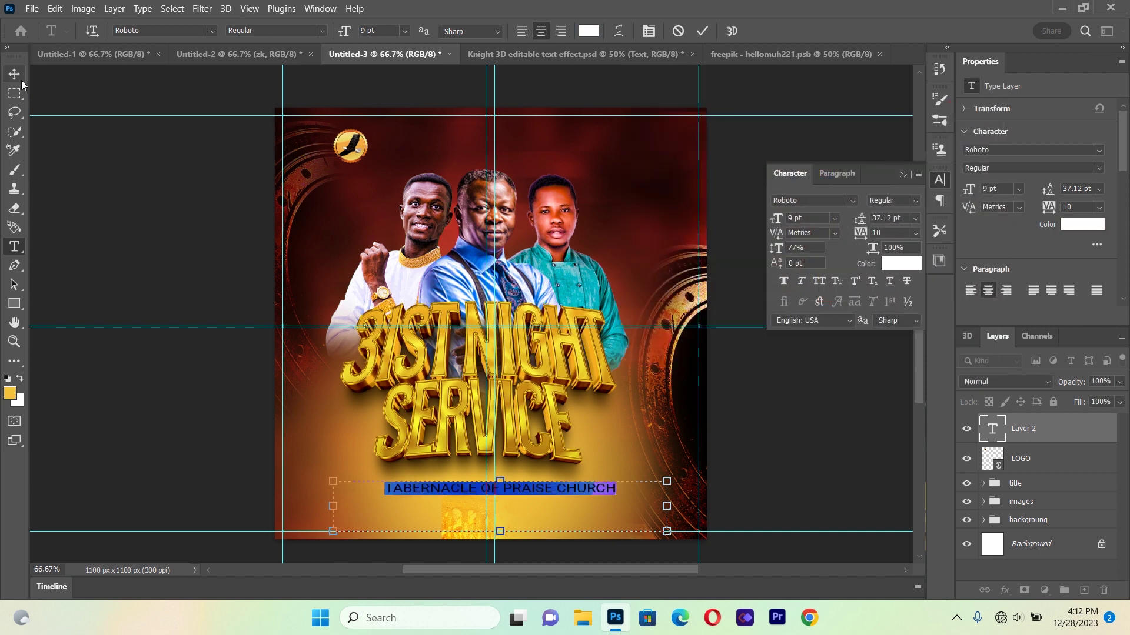
Scale the church name text to about 62% and position it directly beside the logo.
{"action": "left_click", "coordinate": [14, 73]}
{"action": "key", "text": "ctrl+t"}
{"action": "left_click_drag", "start_coordinate": [660, 521], "coordinate": [541, 503]}
{"action": "left_click_drag", "start_coordinate": [477, 487], "coordinate": [484, 138]}
{"action": "left_click_drag", "start_coordinate": [558, 179], "coordinate": [550, 179]}
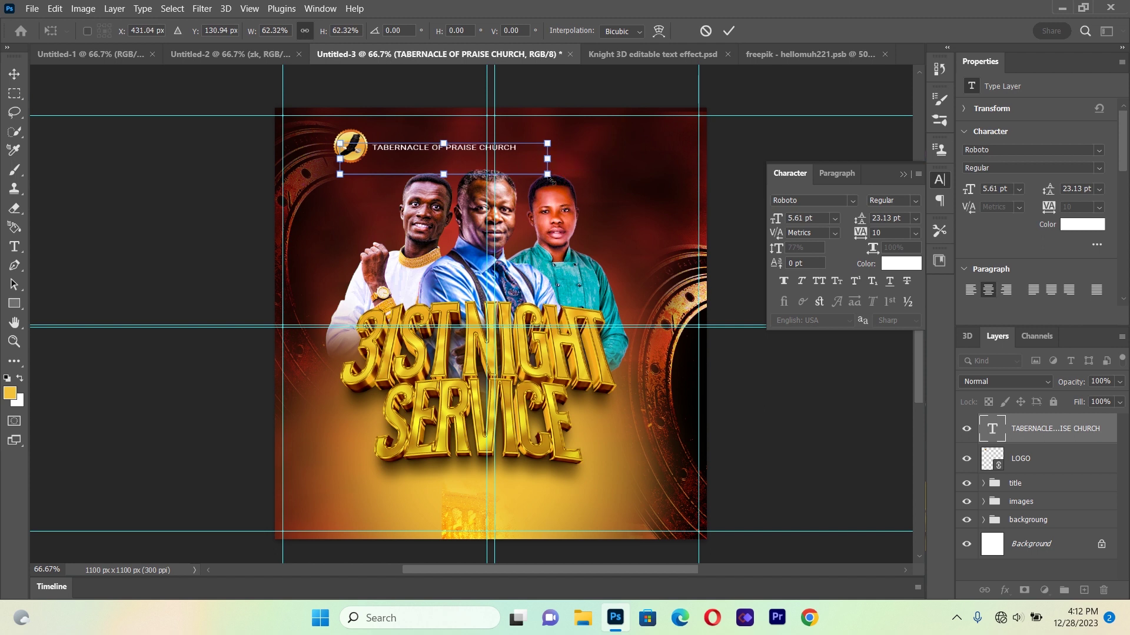
{"action": "left_click", "coordinate": [14, 73]}
{"action": "left_click", "coordinate": [107, 206]}
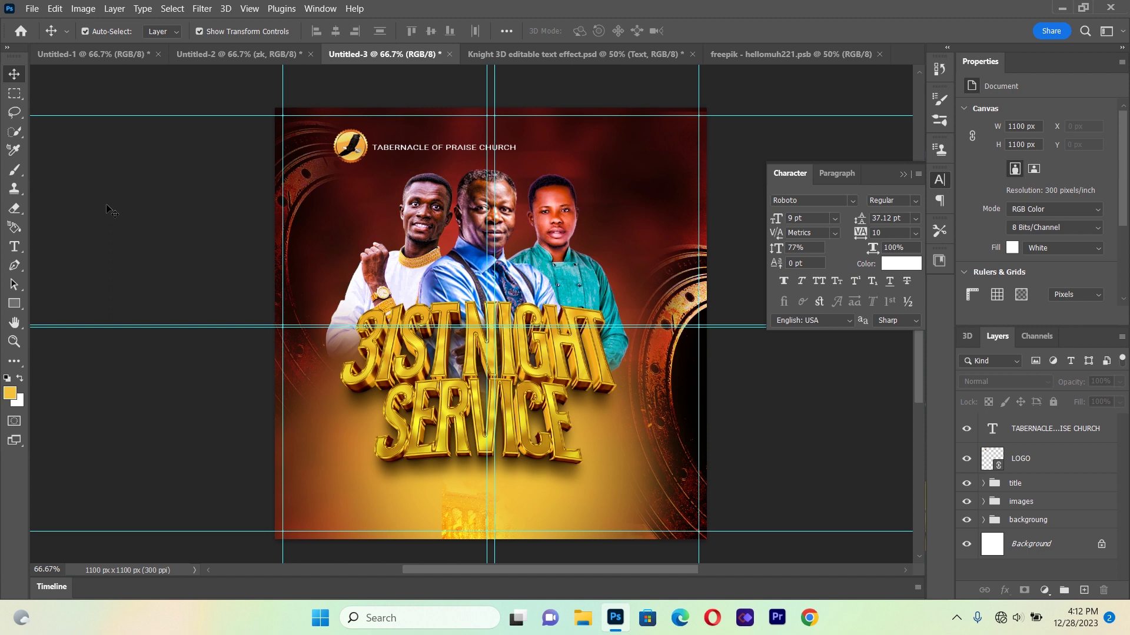
Create a new text box below the 3D title and enter the abbreviated title and name of the man in white.
{"action": "left_click", "coordinate": [127, 285]}
{"action": "left_click", "coordinate": [14, 247]}
{"action": "left_click_drag", "start_coordinate": [321, 469], "coordinate": [329, 469]}
{"action": "left_click_drag", "start_coordinate": [446, 537], "coordinate": [590, 531]}
{"action": "key", "text": "BackSpace"}
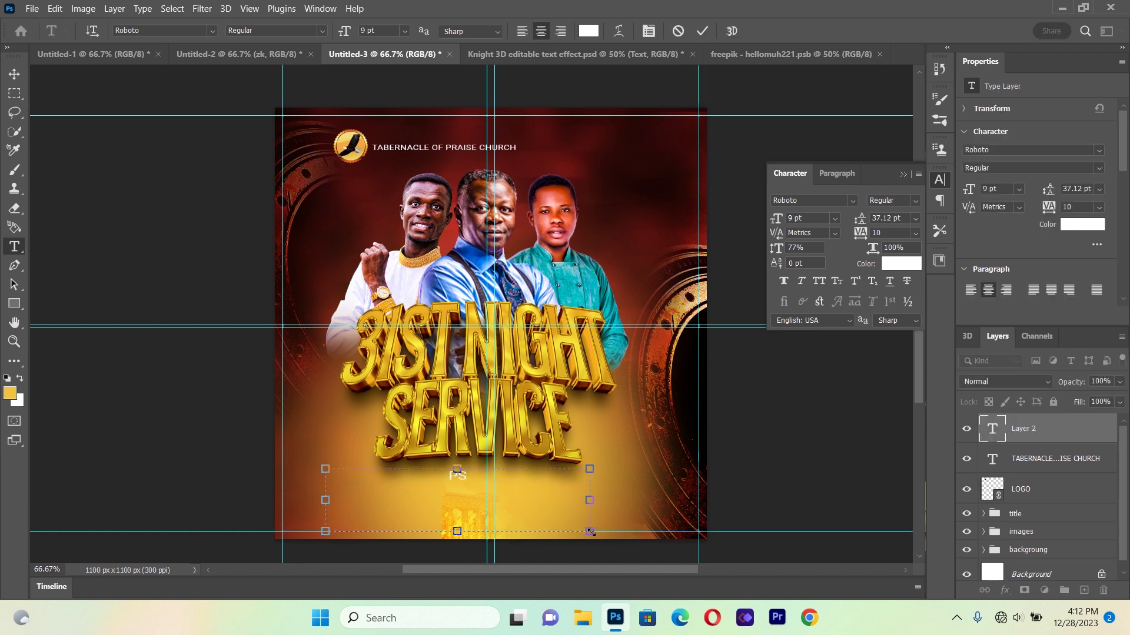
{"action": "type", "text": "PS FRANK"}
Scale the new name text to about 65% and place it beside the head of the man in white.
{"action": "left_click", "coordinate": [14, 73]}
{"action": "left_click_drag", "start_coordinate": [587, 533], "coordinate": [497, 510]}
{"action": "left_click_drag", "start_coordinate": [430, 479], "coordinate": [387, 223]}
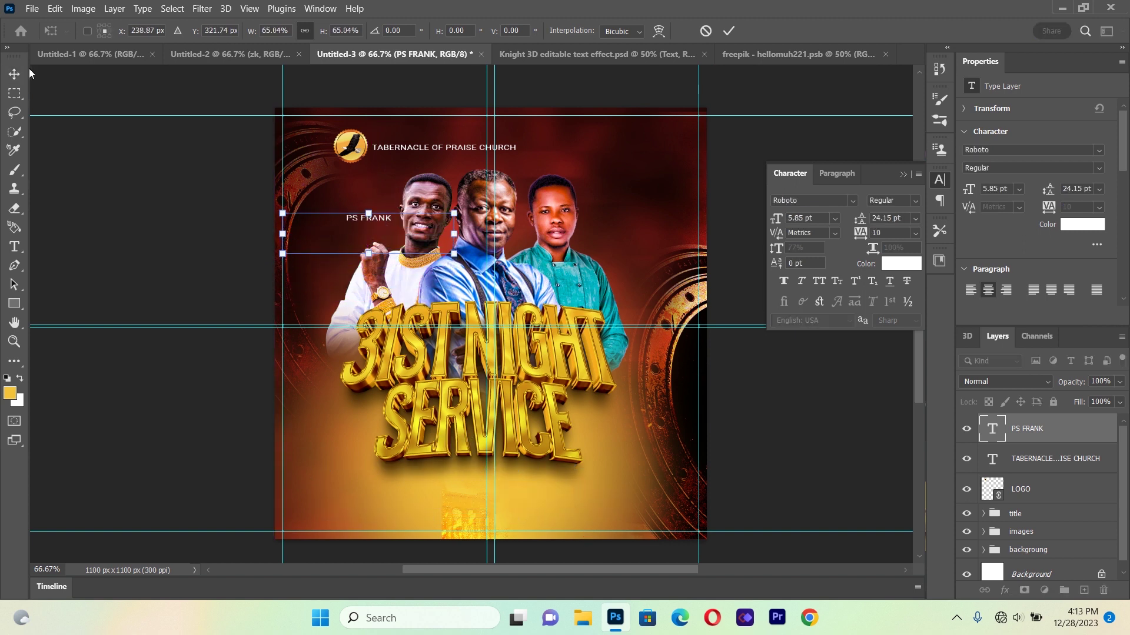
{"action": "left_click", "coordinate": [148, 245]}
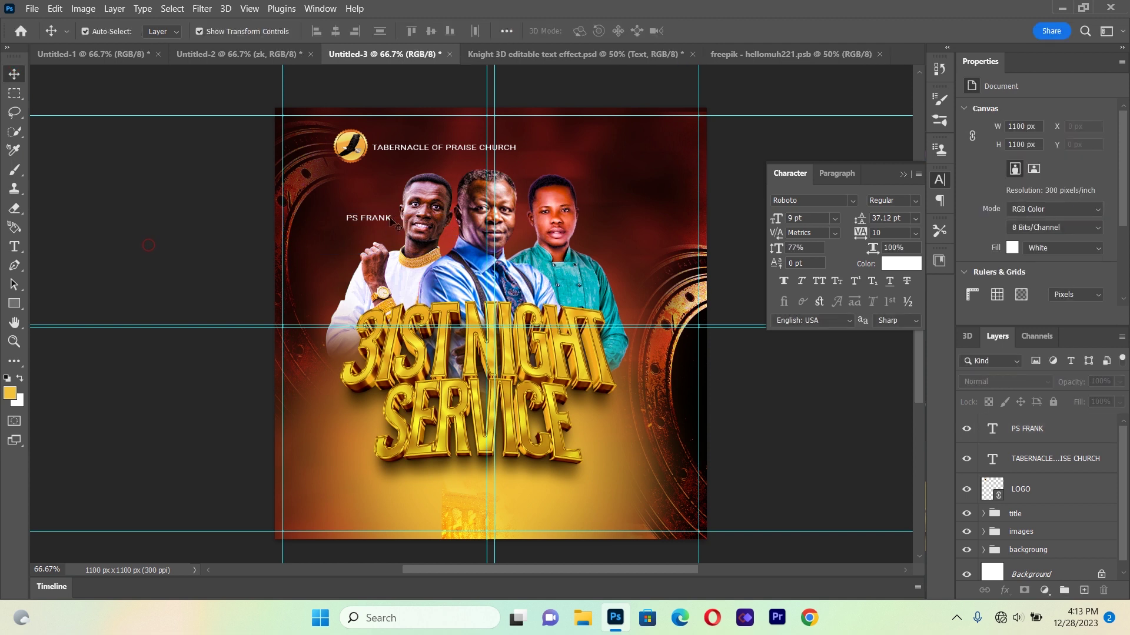
Duplicate the name text to the right of the man in green and nudge the copy slightly upward.
{"action": "left_click_drag", "start_coordinate": [388, 222], "coordinate": [621, 225]}
{"action": "key", "text": "Up"}
{"action": "key", "text": "Up"}
{"action": "key", "text": "Up"}
{"action": "key", "text": "Up"}
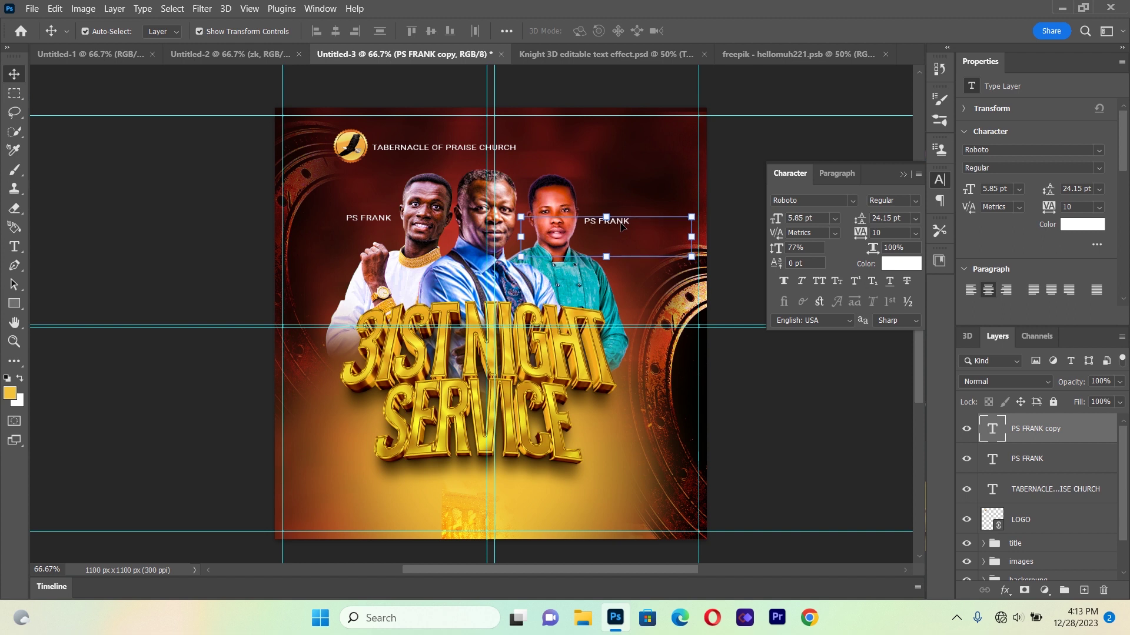
Replace the copied text with the title and name of the man in green.
{"action": "left_click", "coordinate": [14, 247]}
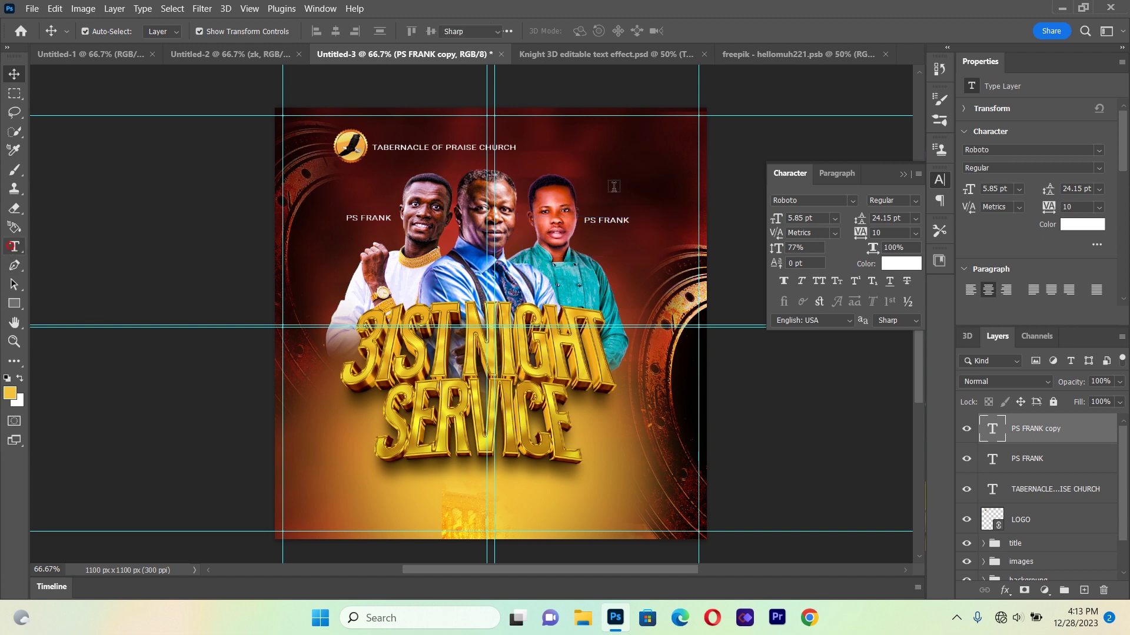
{"action": "left_click", "coordinate": [600, 220]}
{"action": "key", "text": "ctrl+a"}
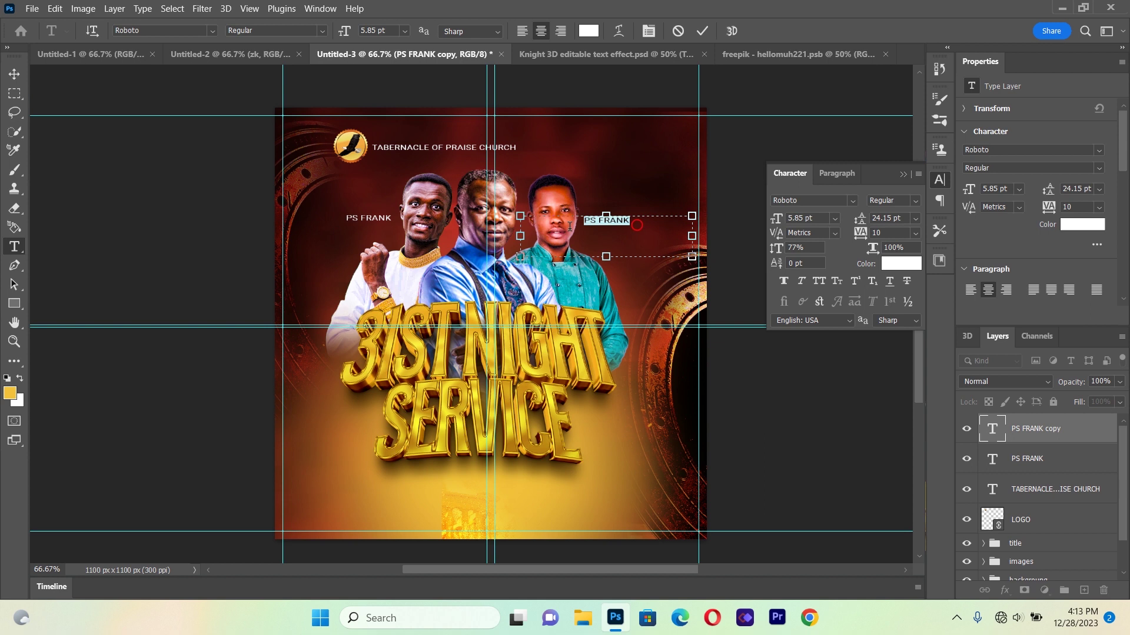
{"action": "key", "text": "BackSpace"}
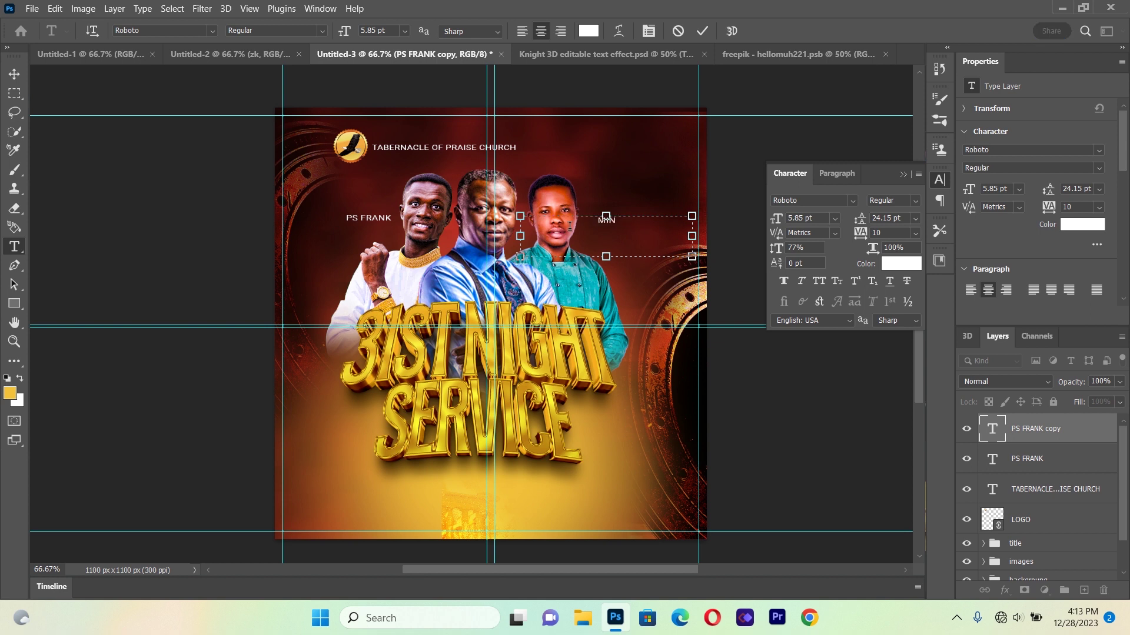
{"action": "type", "text": "MIN JOSEPH"}
{"action": "left_click", "coordinate": [14, 73]}
{"action": "left_click", "coordinate": [75, 226]}
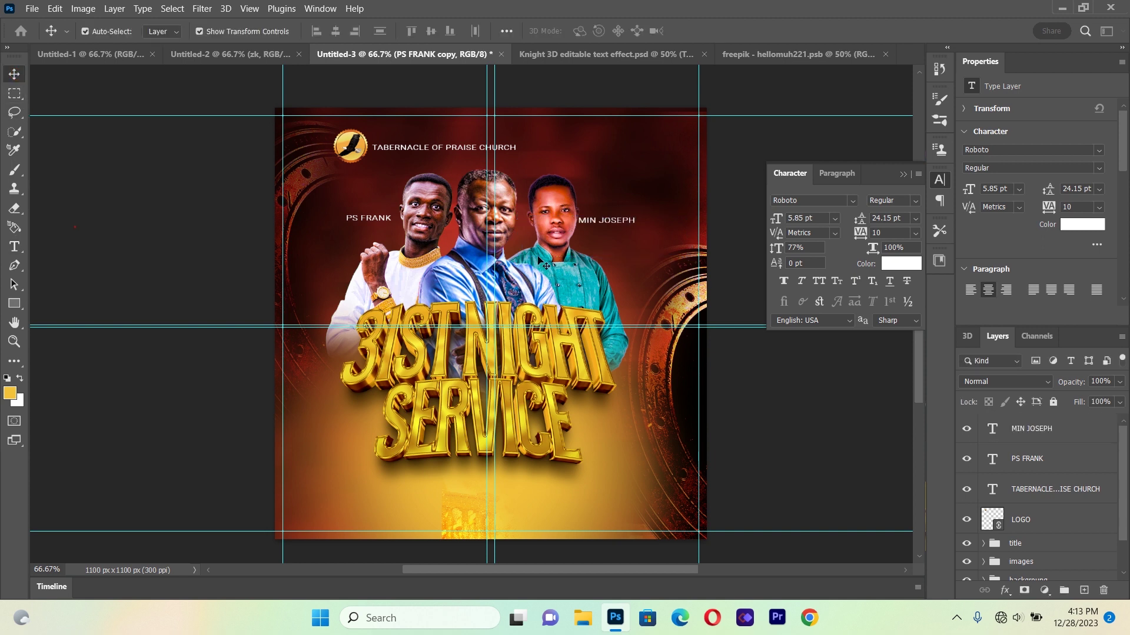
Scale the name text of the man in green to about 84% and align it beside his face.
{"action": "left_click", "coordinate": [607, 222]}
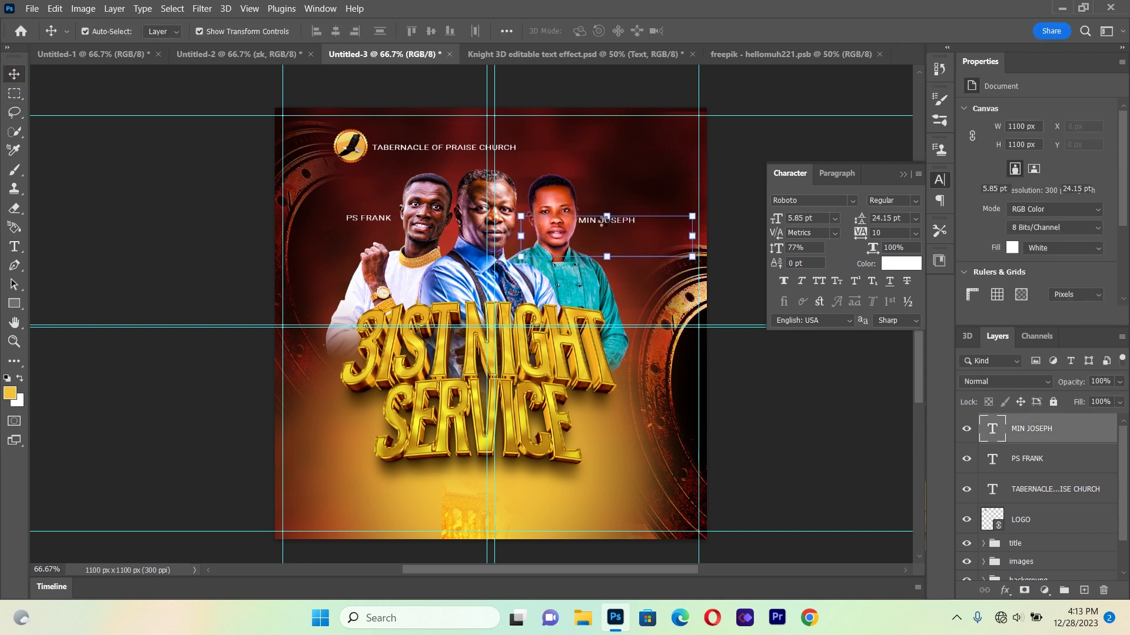
{"action": "left_click_drag", "start_coordinate": [604, 221], "coordinate": [606, 224]}
{"action": "left_click_drag", "start_coordinate": [698, 254], "coordinate": [667, 257]}
{"action": "left_click_drag", "start_coordinate": [616, 223], "coordinate": [630, 222]}
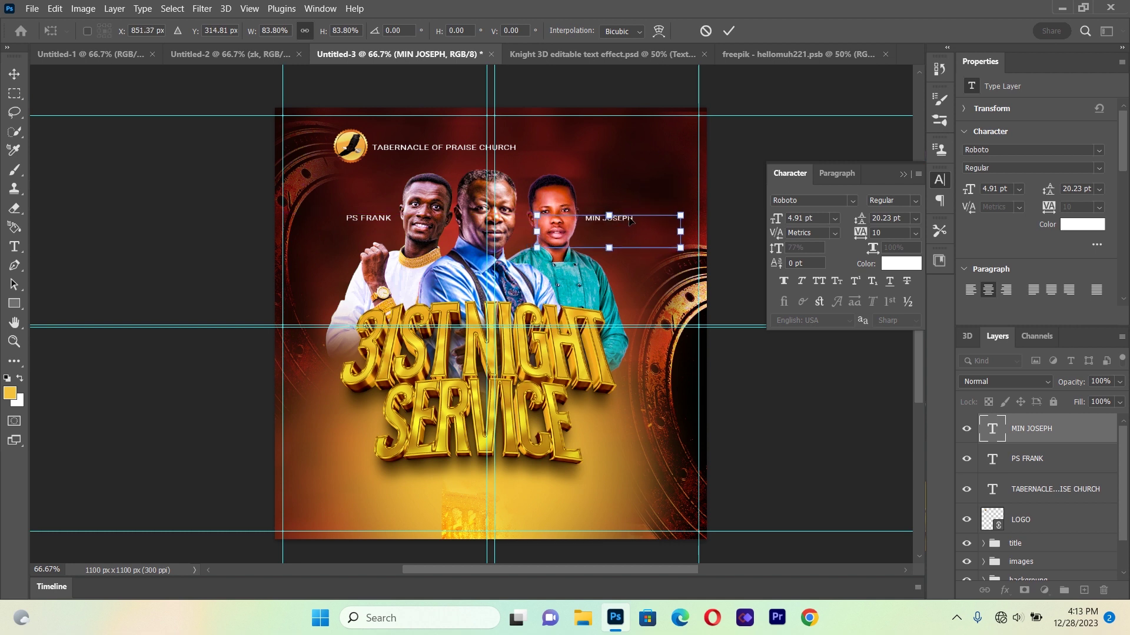
{"action": "left_click", "coordinate": [356, 241]}
Scale the name text of the man in white to about 89% and reposition it beside his face.
{"action": "left_click", "coordinate": [368, 222]}
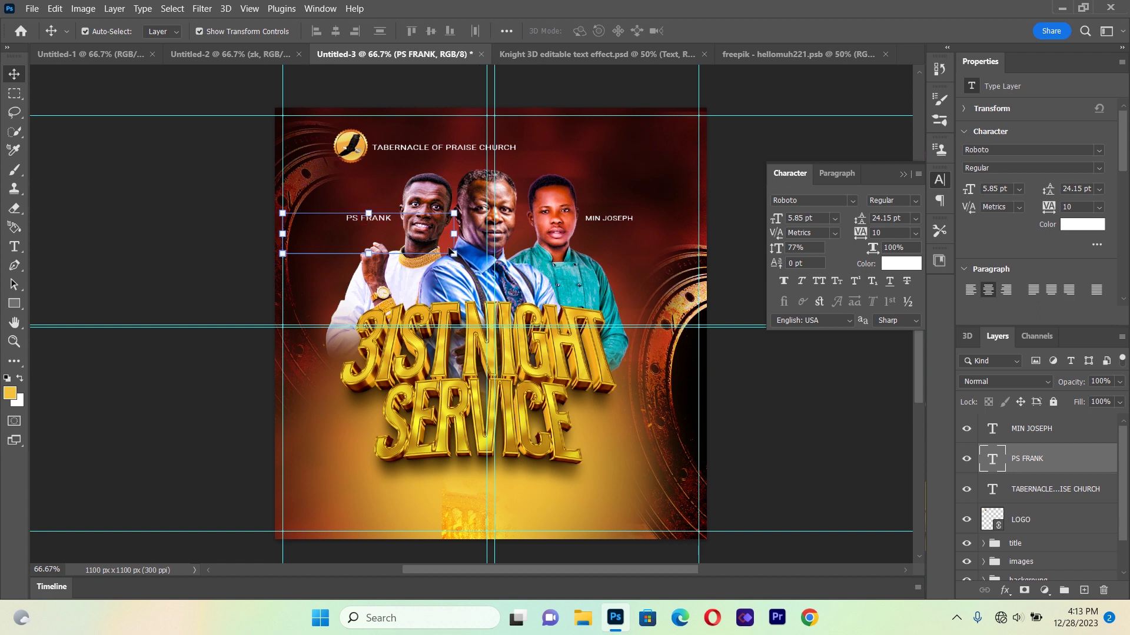
{"action": "left_click", "coordinate": [393, 224]}
{"action": "left_click", "coordinate": [393, 223]}
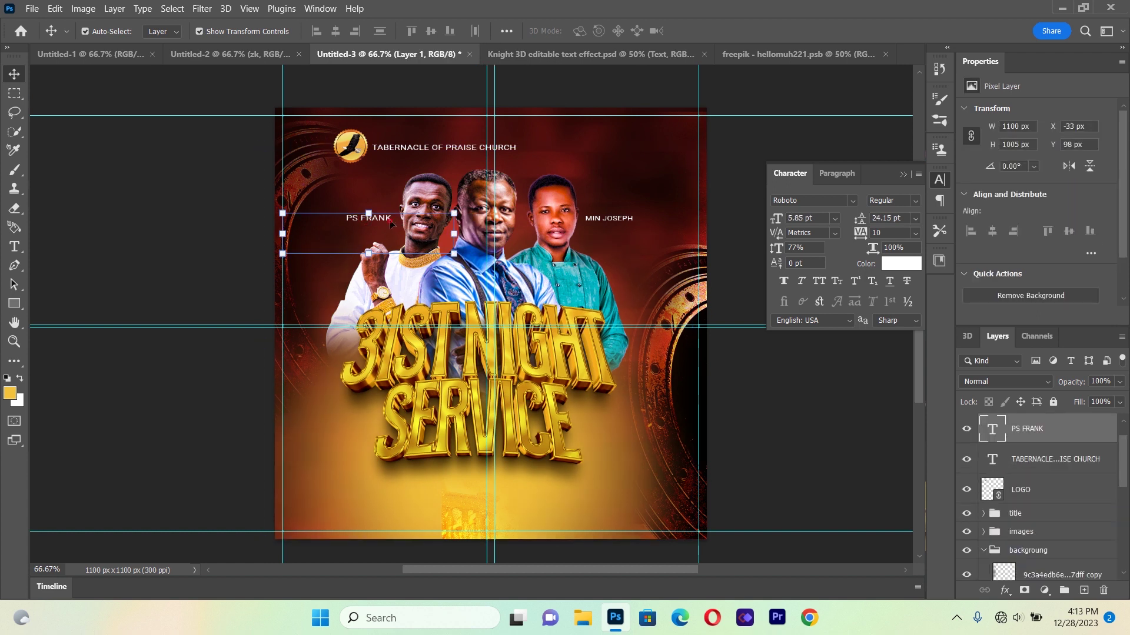
{"action": "left_click_drag", "start_coordinate": [453, 255], "coordinate": [435, 251]}
{"action": "left_click_drag", "start_coordinate": [376, 220], "coordinate": [386, 221]}
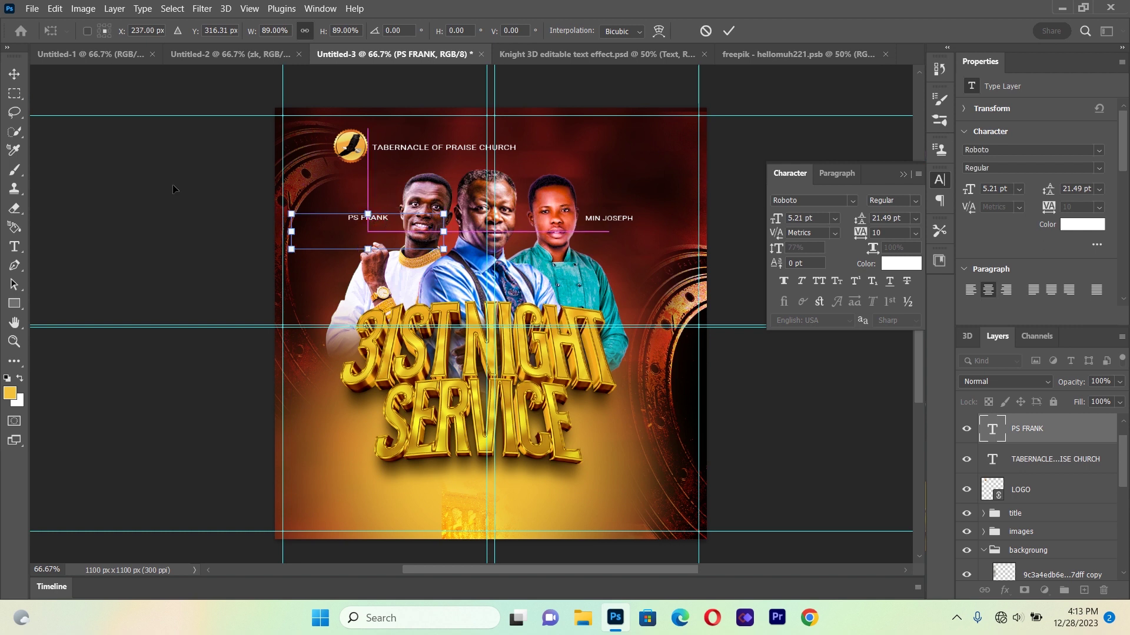
{"action": "left_click", "coordinate": [145, 342]}
{"action": "left_click", "coordinate": [455, 493]}
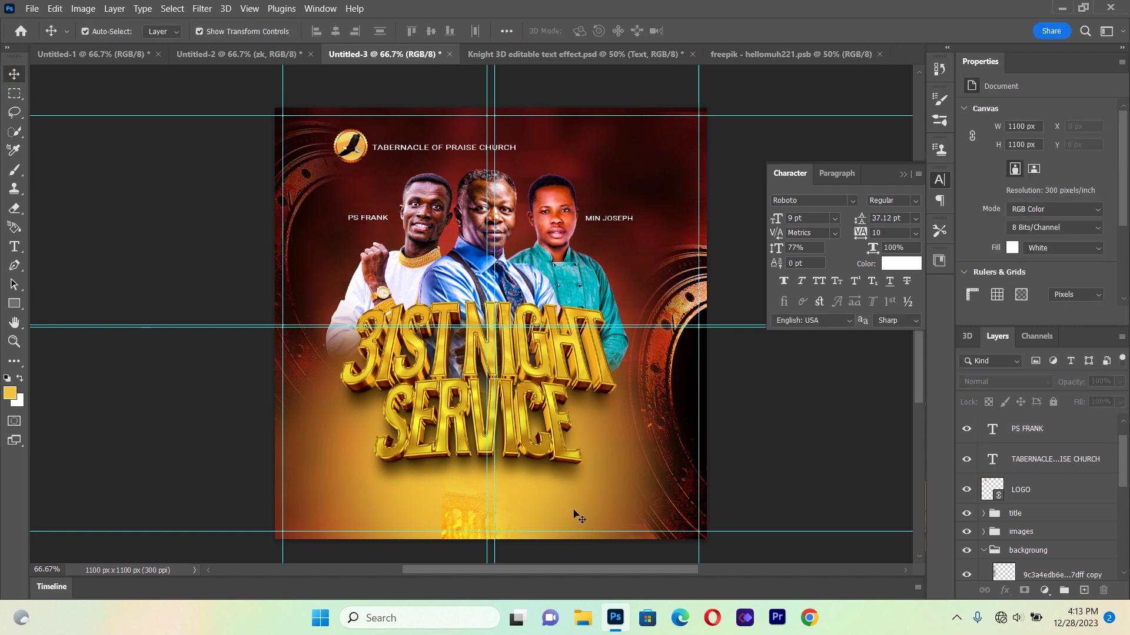
{"action": "left_click", "coordinate": [186, 469]}
Duplicate the name text of the man in white and place the copy above and between the middle man and the man in green.
{"action": "left_click", "coordinate": [380, 223]}
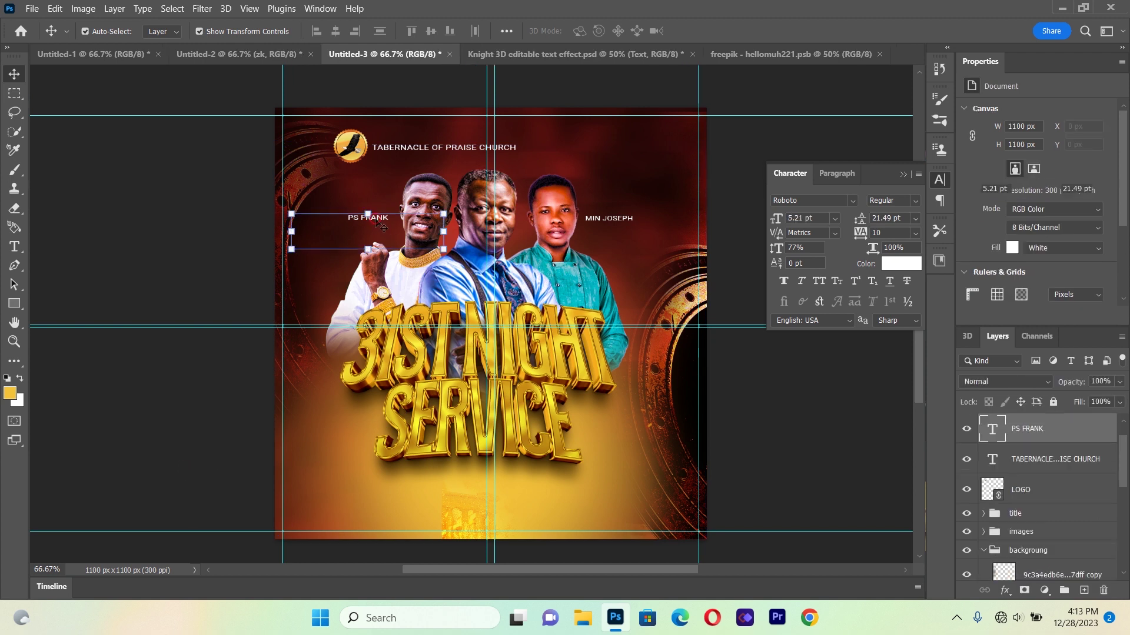
{"action": "key", "text": "ctrl+j"}
{"action": "left_click_drag", "start_coordinate": [379, 224], "coordinate": [541, 175]}
{"action": "left_click", "coordinate": [127, 221]}
Replace the copied text with the title and name of the middle man and nudge it slightly upward.
{"action": "key", "text": "t"}
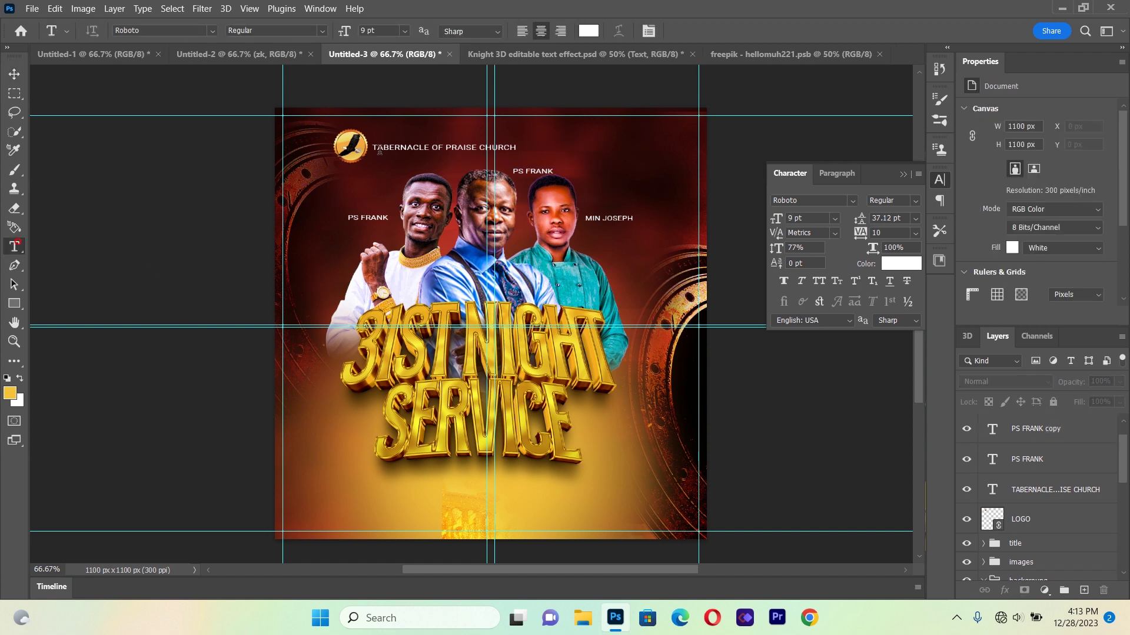
{"action": "left_click", "coordinate": [516, 172]}
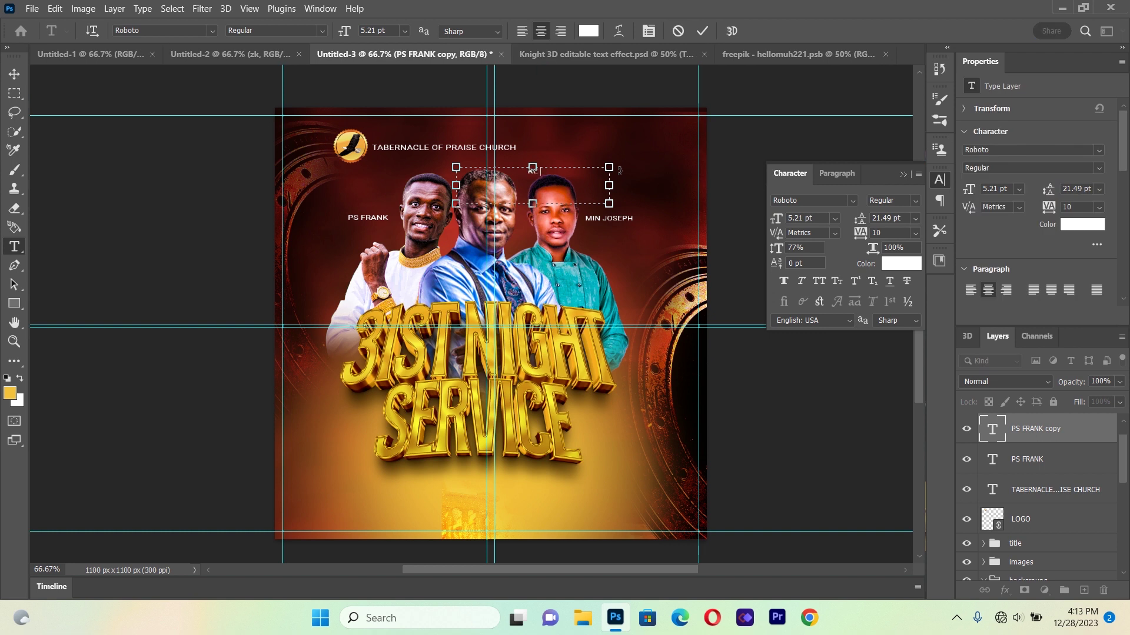
{"action": "type", "text": "REV EASTWOOD"}
{"action": "left_click", "coordinate": [14, 73]}
{"action": "left_click", "coordinate": [126, 240]}
{"action": "left_click_drag", "start_coordinate": [532, 173], "coordinate": [533, 169]}
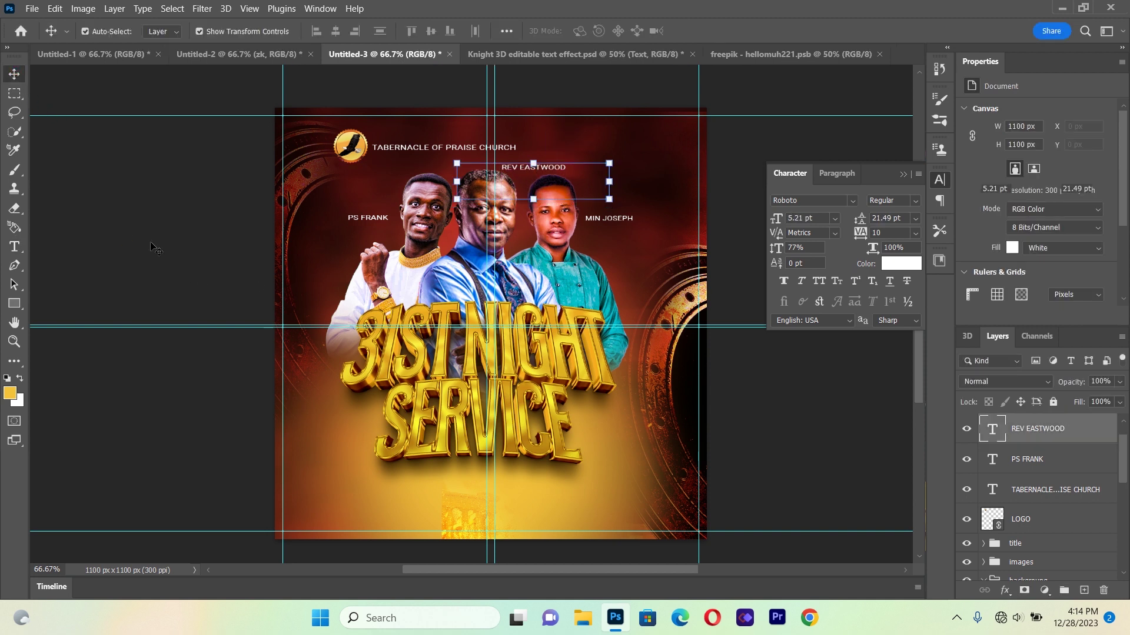
{"action": "left_click", "coordinate": [350, 146]}
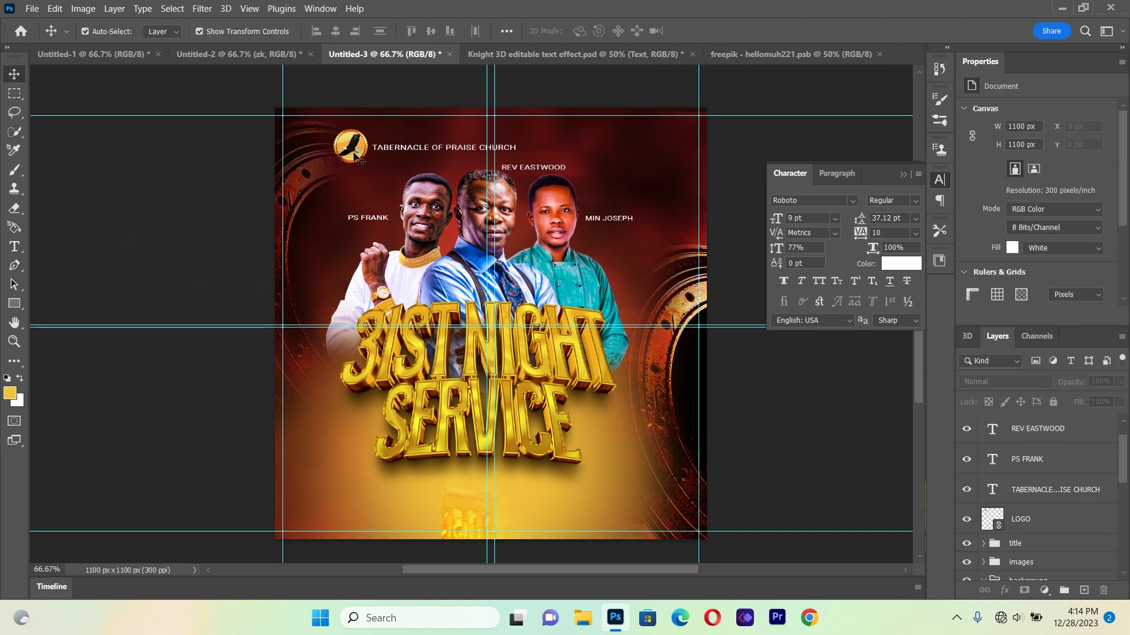
{"action": "left_click", "coordinate": [199, 277]}
{"action": "left_click", "coordinate": [905, 175]}
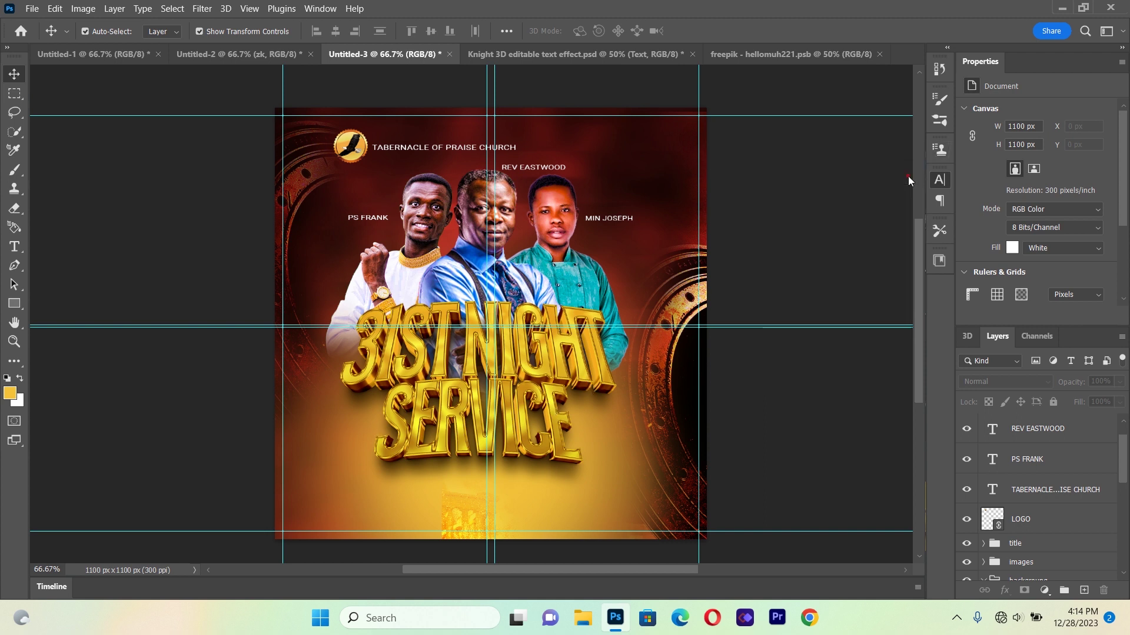
Add a wide text box below the gold title containing "31ST DECEMBER,2023".
{"action": "left_click", "coordinate": [14, 247]}
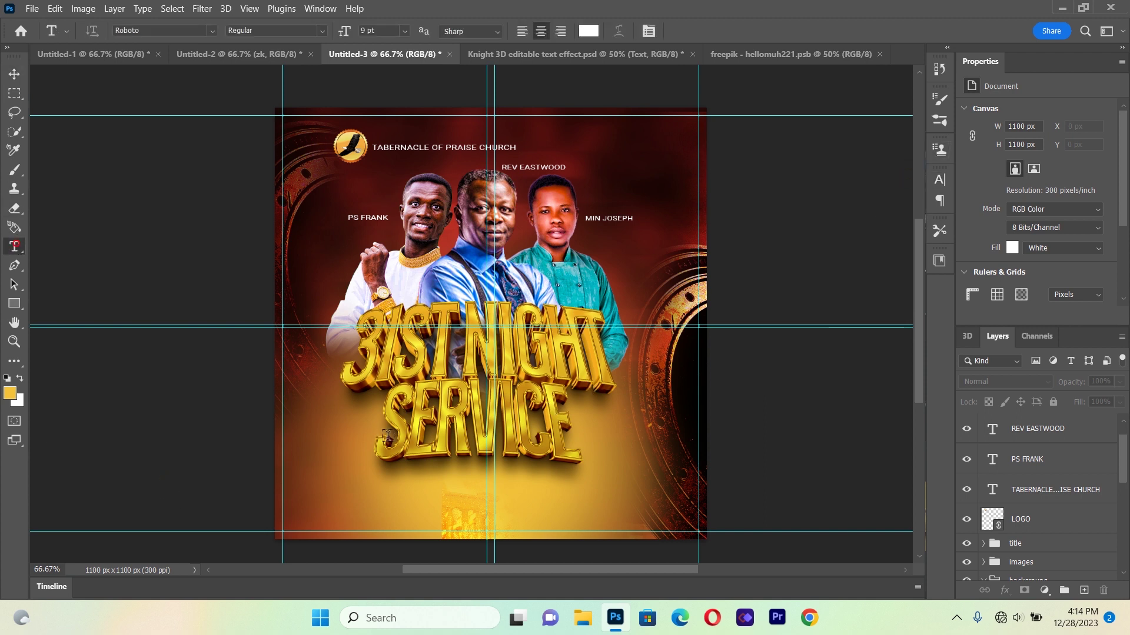
{"action": "left_click_drag", "start_coordinate": [327, 475], "coordinate": [677, 530]}
{"action": "key", "text": "BackSpace"}
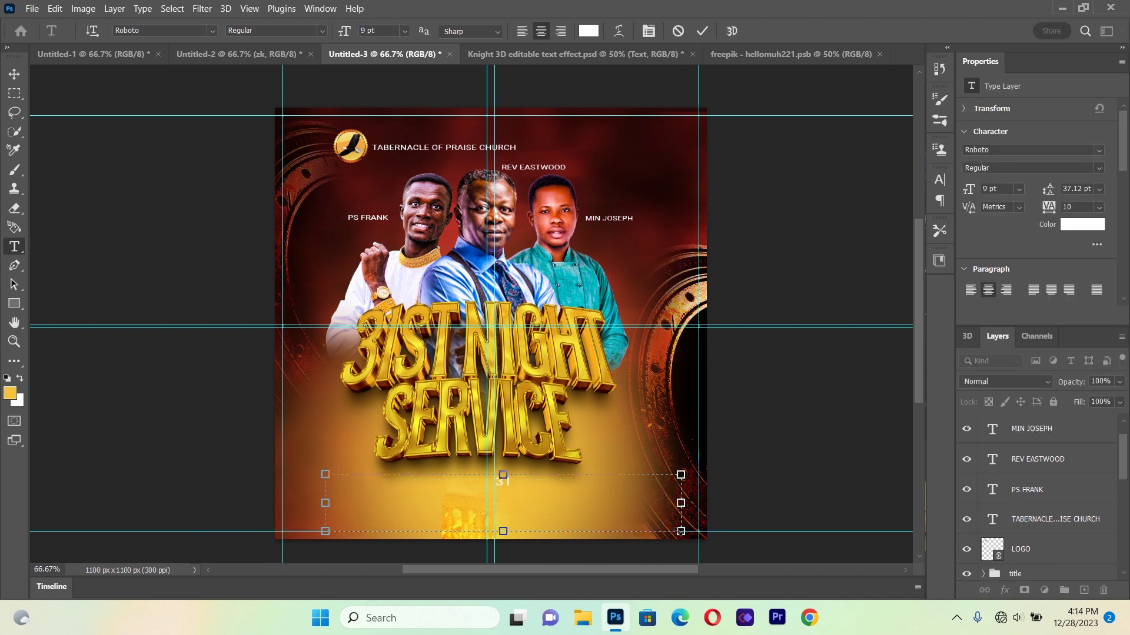
{"action": "type", "text": "31ST DECEMBER,2023"}
Set the whole date text to Roboto Bold at 11 pt.
{"action": "key", "text": "ctrl+a"}
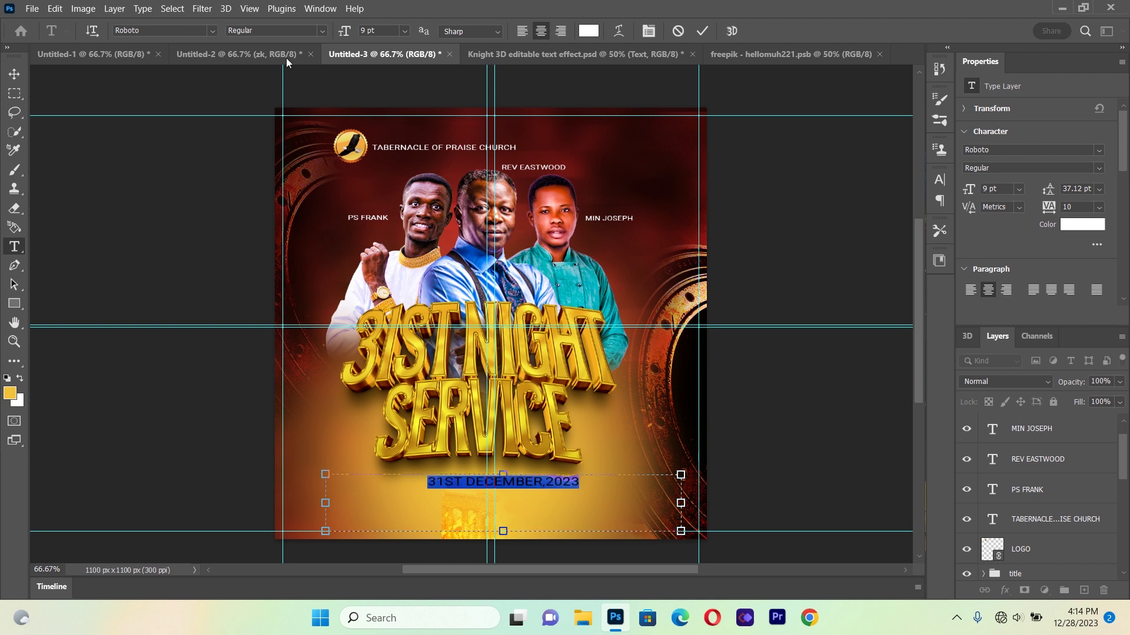
{"action": "left_click", "coordinate": [319, 30]}
{"action": "left_click", "coordinate": [289, 126]}
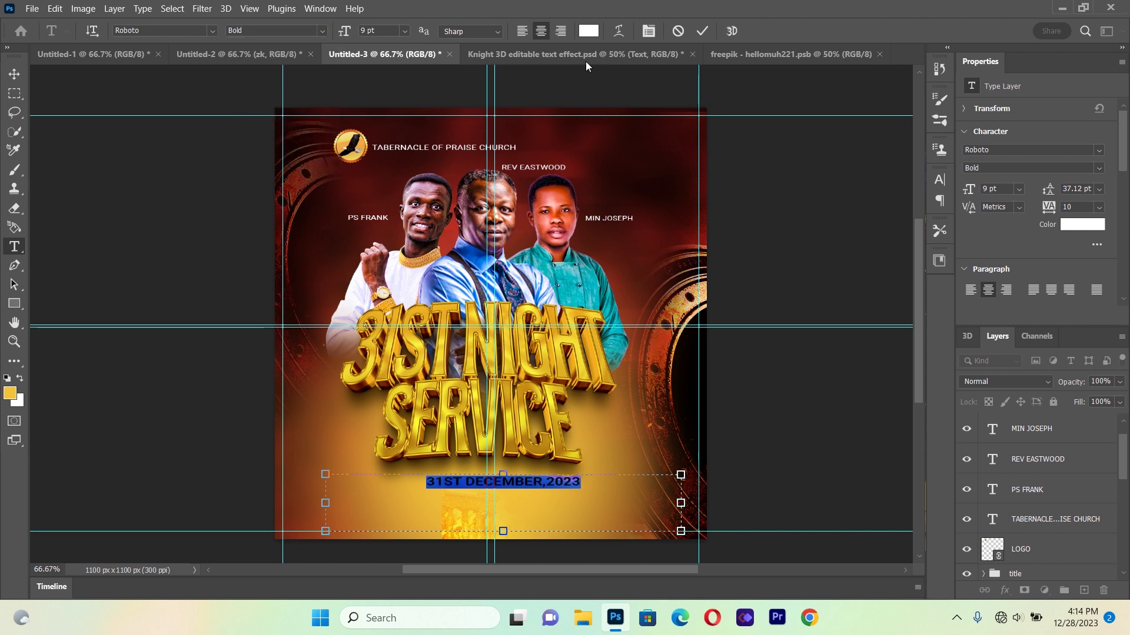
{"action": "left_click", "coordinate": [403, 31]}
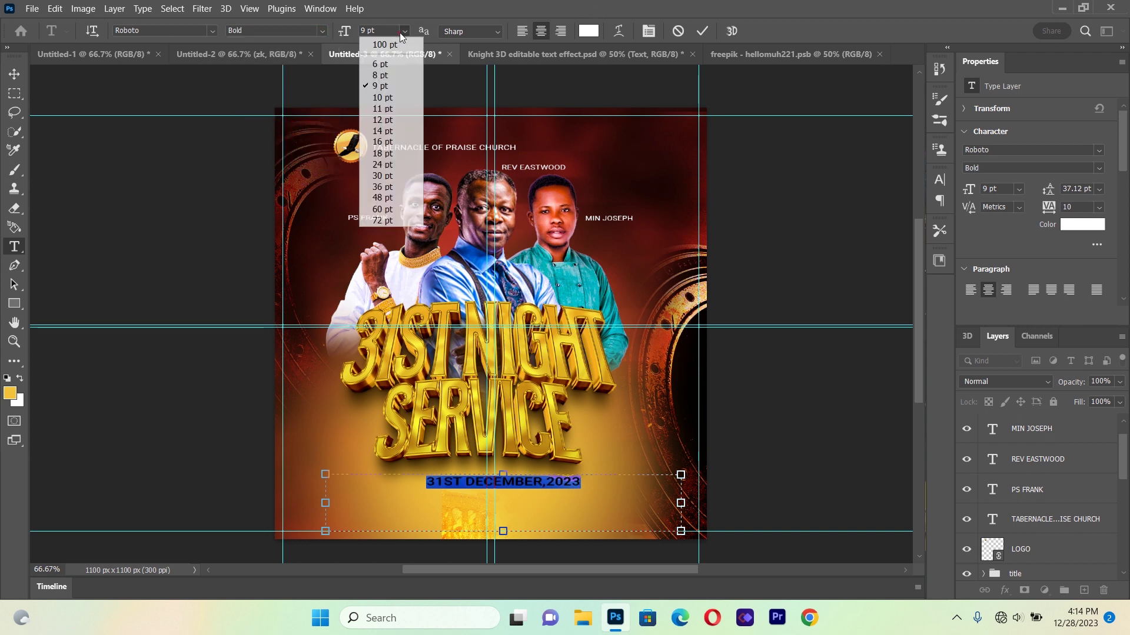
{"action": "left_click", "coordinate": [388, 108]}
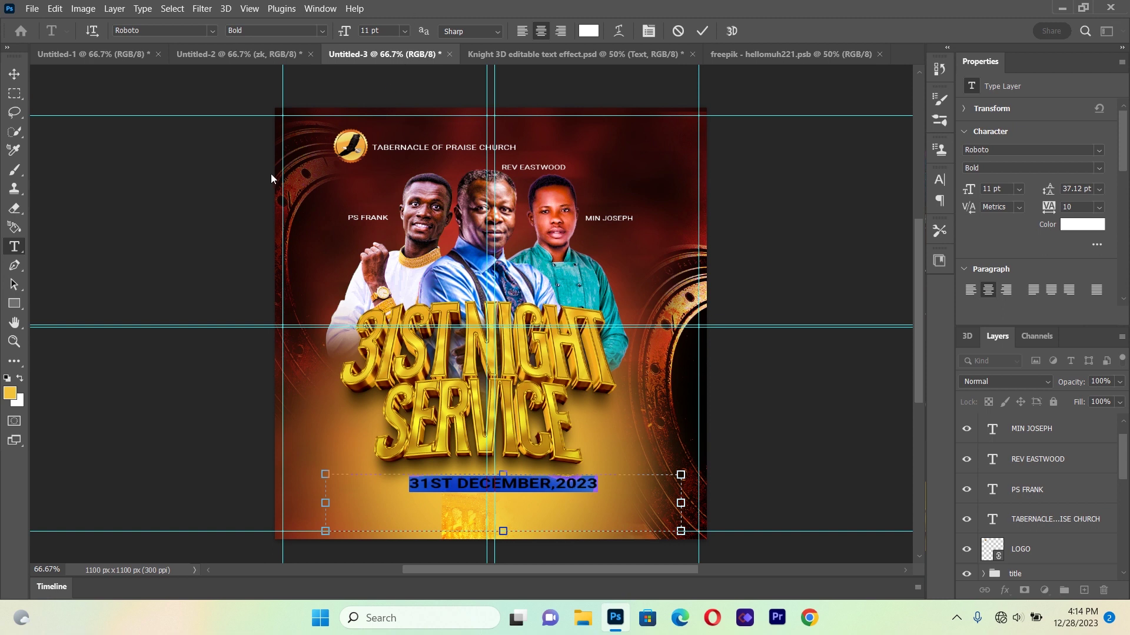
Tighten the date text's tracking to -10.
{"action": "left_click", "coordinate": [648, 31]}
{"action": "left_click", "coordinate": [915, 233]}
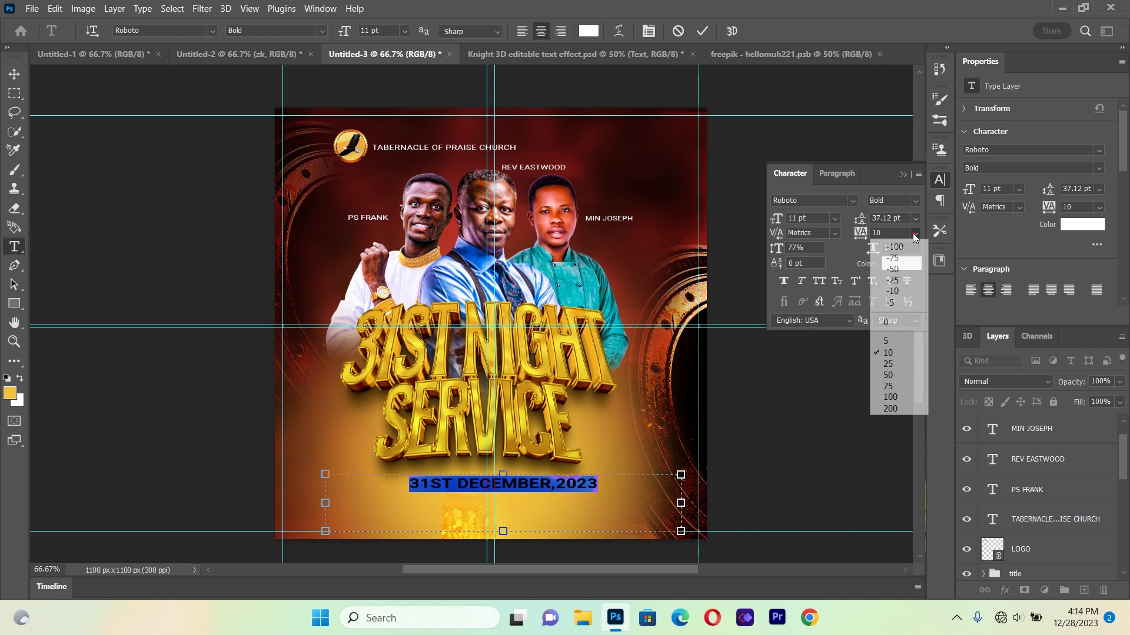
{"action": "left_click", "coordinate": [899, 281]}
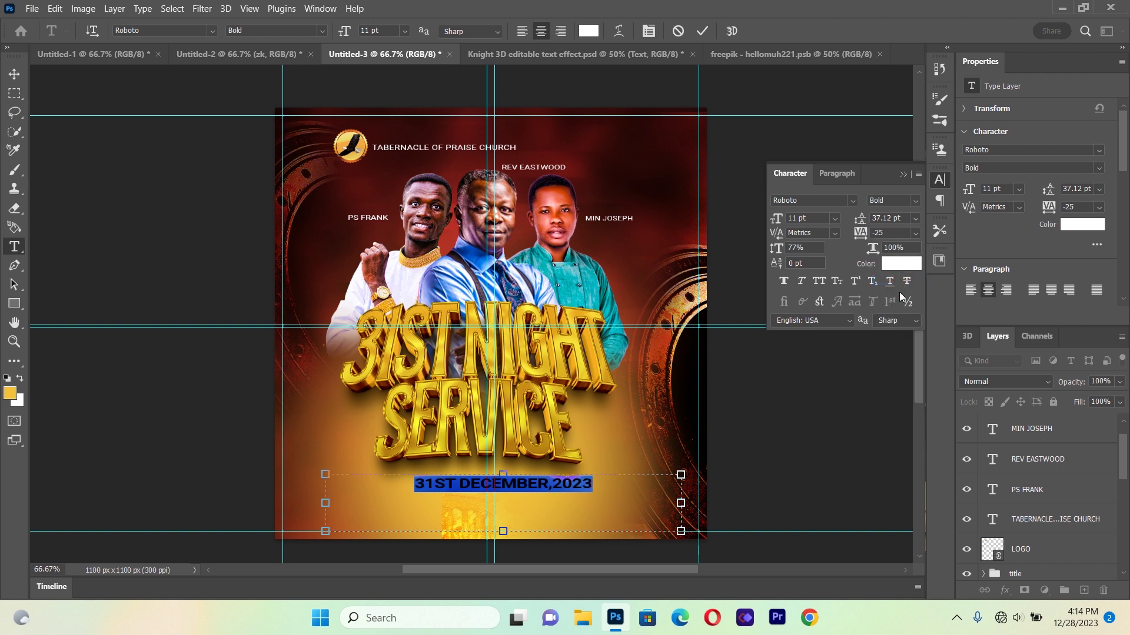
{"action": "left_click", "coordinate": [915, 233]}
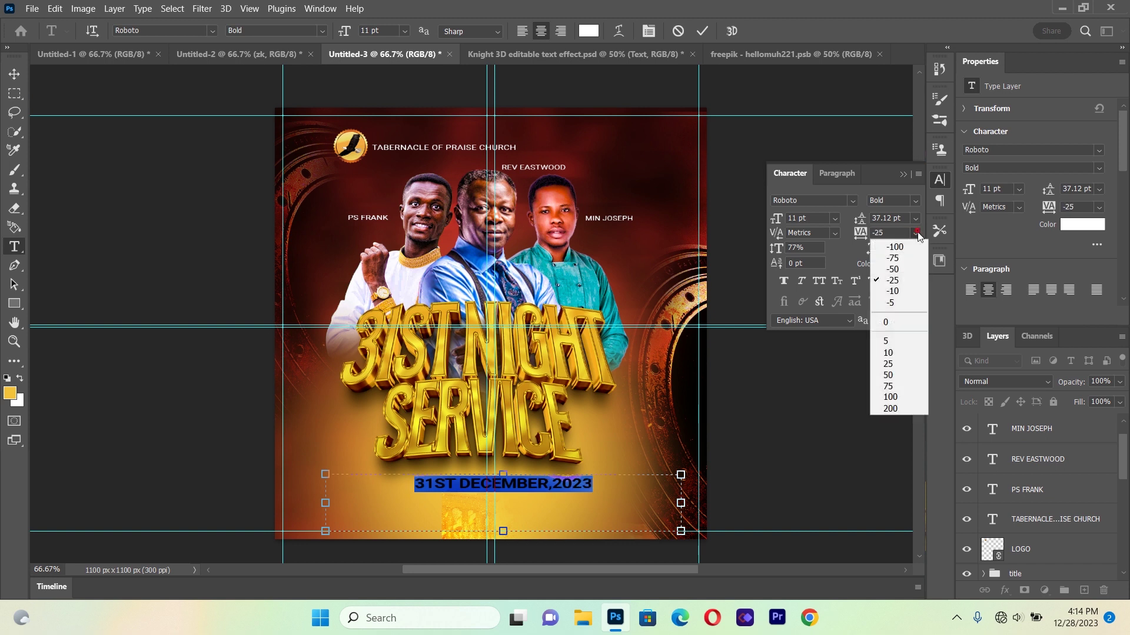
{"action": "left_click", "coordinate": [897, 290]}
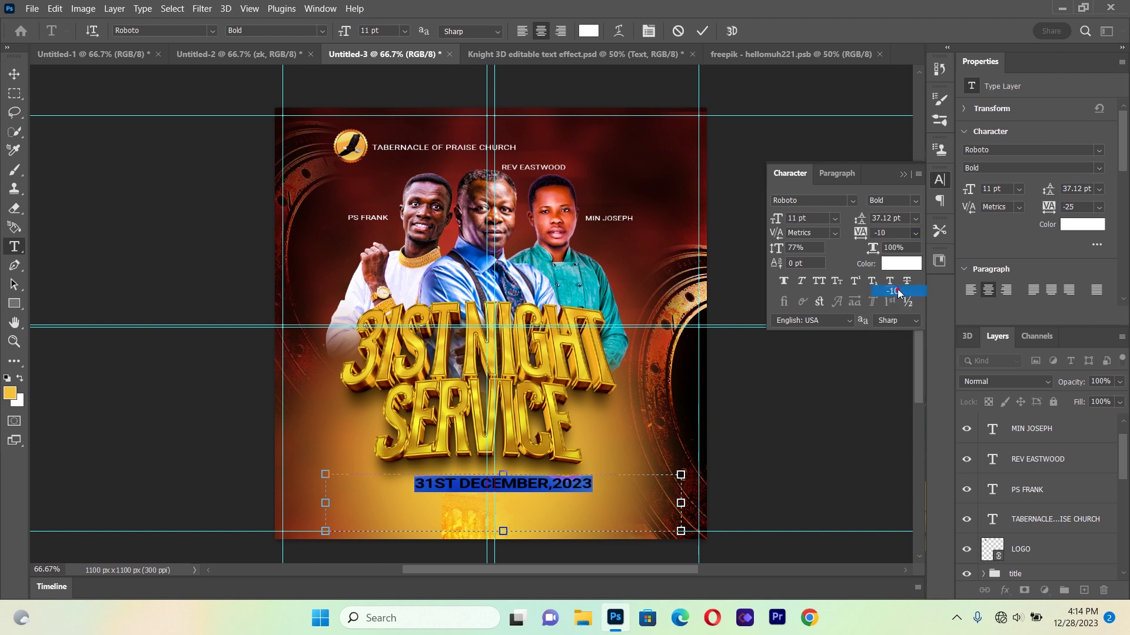
Move the date text slightly down and nudge it left until it sits centred beneath the word SERVICE.
{"action": "left_click", "coordinate": [14, 75]}
{"action": "left_click_drag", "start_coordinate": [555, 483], "coordinate": [541, 492]}
{"action": "key", "text": "Left"}
{"action": "key", "text": "Left"}
{"action": "key", "text": "Left"}
{"action": "key", "text": "Left"}
{"action": "key", "text": "Left"}
{"action": "key", "text": "Left"}
{"action": "key", "text": "Left"}
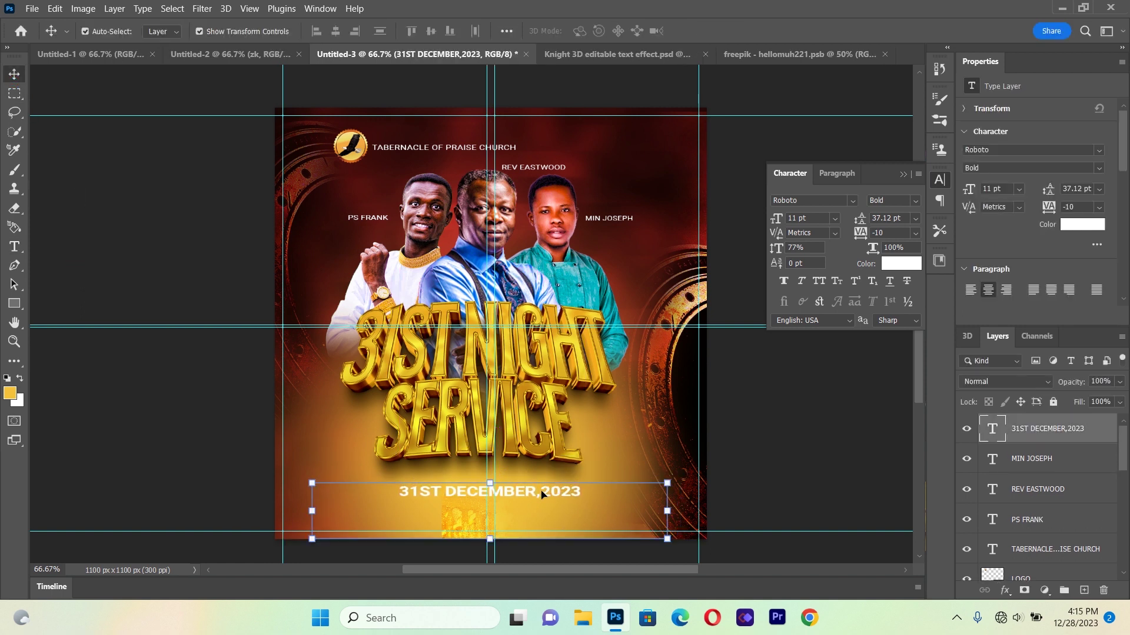
{"action": "key", "text": "Left"}
{"action": "key", "text": "Left"}
{"action": "key", "text": "Left"}
{"action": "key", "text": "Left"}
{"action": "key", "text": "Left"}
{"action": "key", "text": "Left"}
{"action": "key", "text": "Left"}
{"action": "key", "text": "Left"}
{"action": "key", "text": "Left"}
{"action": "key", "text": "Left"}
{"action": "key", "text": "Left"}
{"action": "key", "text": "Left"}
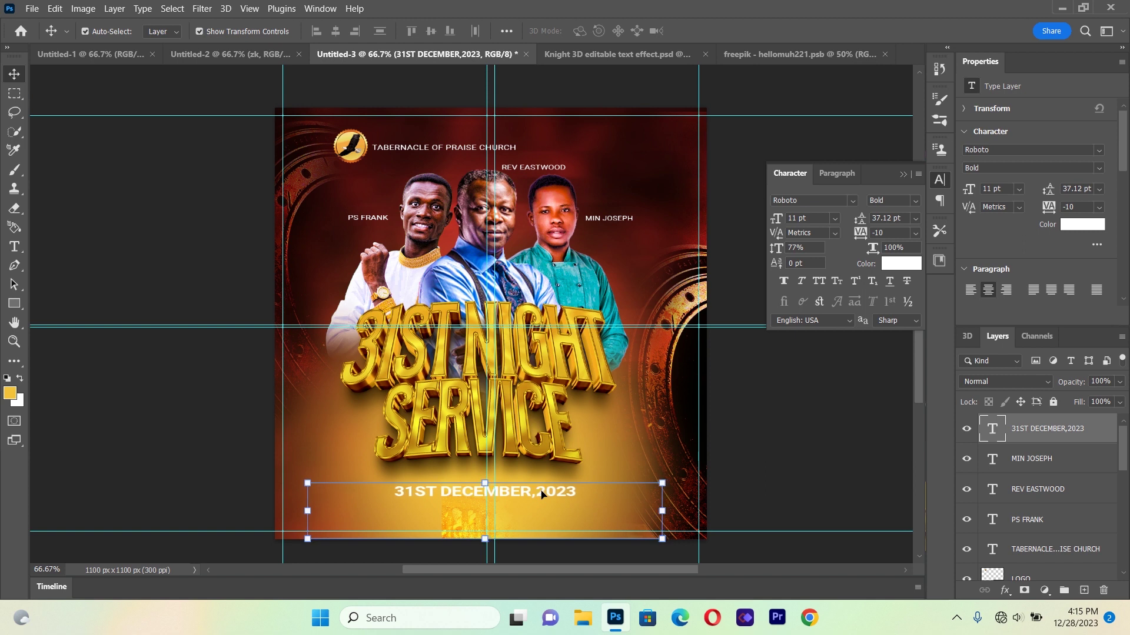
{"action": "key", "text": "Left"}
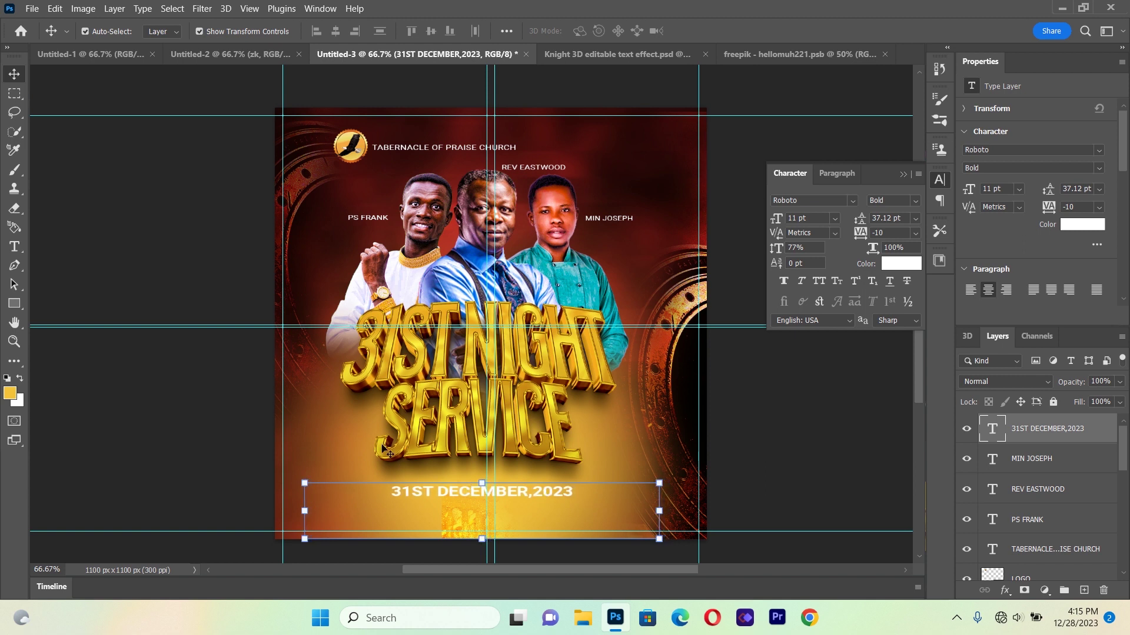
{"action": "left_click", "coordinate": [152, 356]}
Change the date text's colour to near-black #100e0e.
{"action": "key", "text": "t"}
{"action": "left_click_drag", "start_coordinate": [389, 492], "coordinate": [575, 492]}
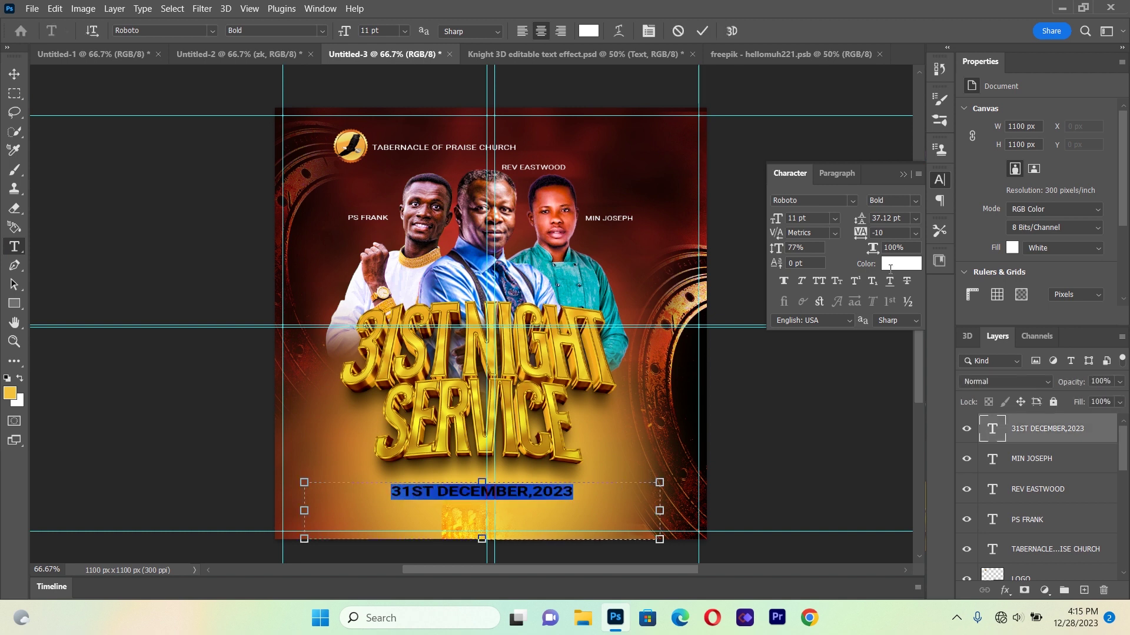
{"action": "left_click", "coordinate": [890, 267]}
{"action": "left_click", "coordinate": [643, 293]}
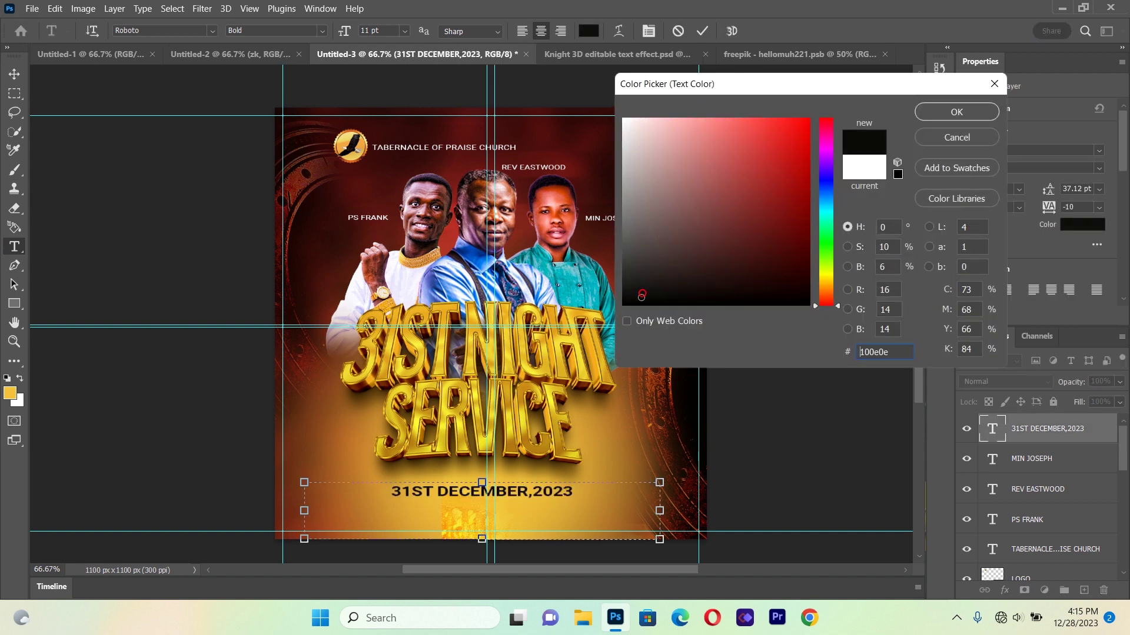
{"action": "left_click", "coordinate": [955, 113]}
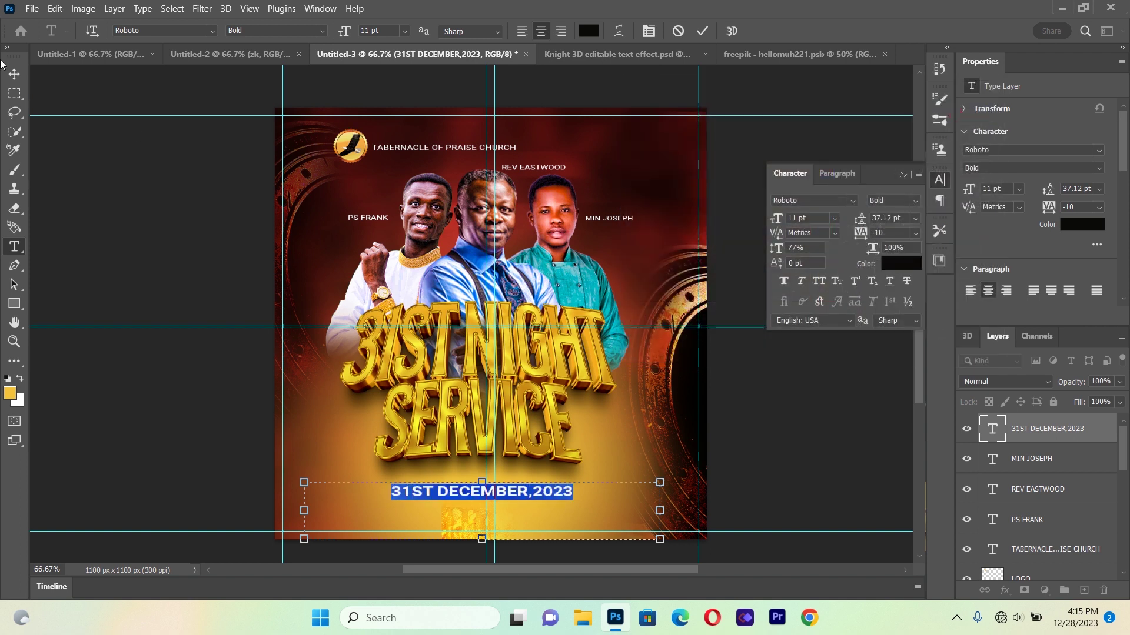
{"action": "left_click", "coordinate": [14, 74]}
{"action": "left_click", "coordinate": [94, 206]}
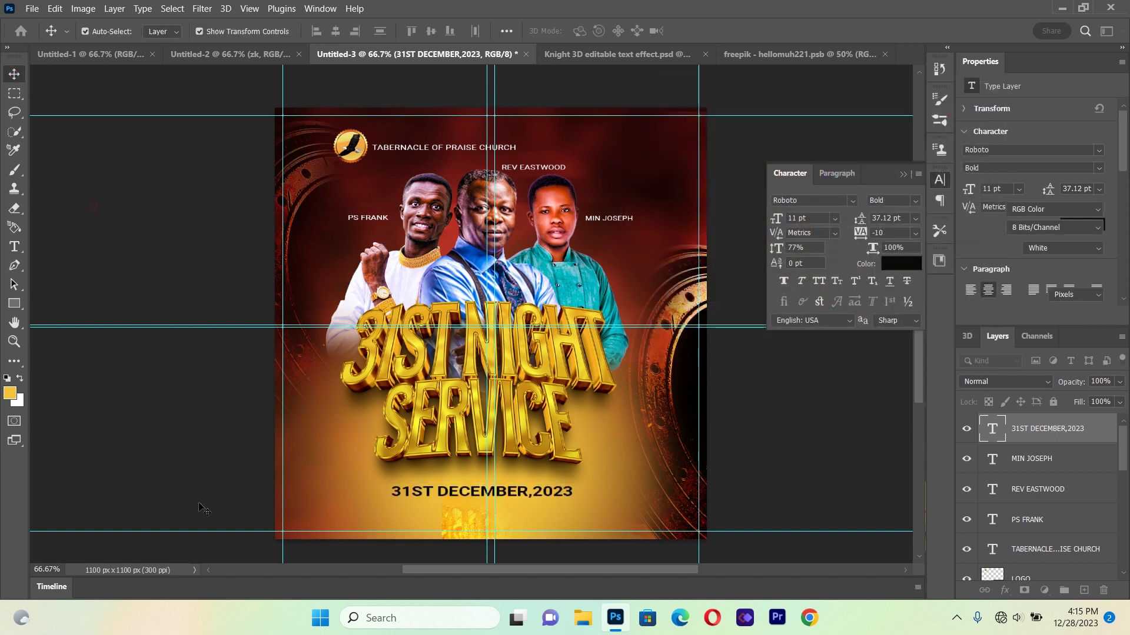
Duplicate the date text and place the copy directly beneath the original line.
{"action": "left_click", "coordinate": [198, 504]}
{"action": "left_click", "coordinate": [457, 492]}
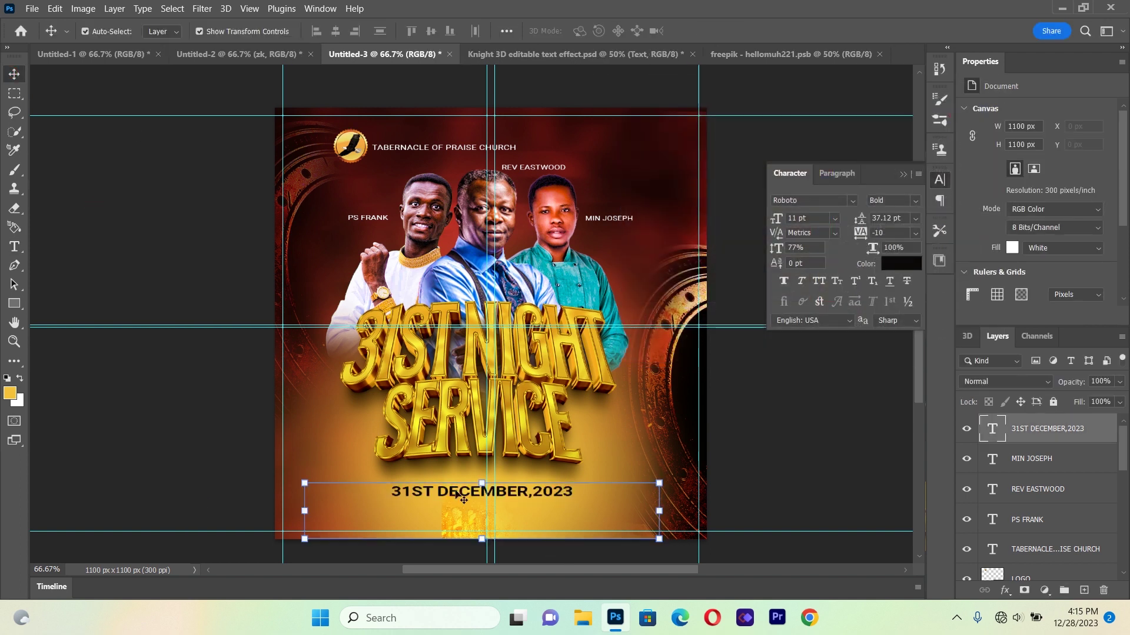
{"action": "left_click_drag", "start_coordinate": [457, 495], "coordinate": [454, 509]}
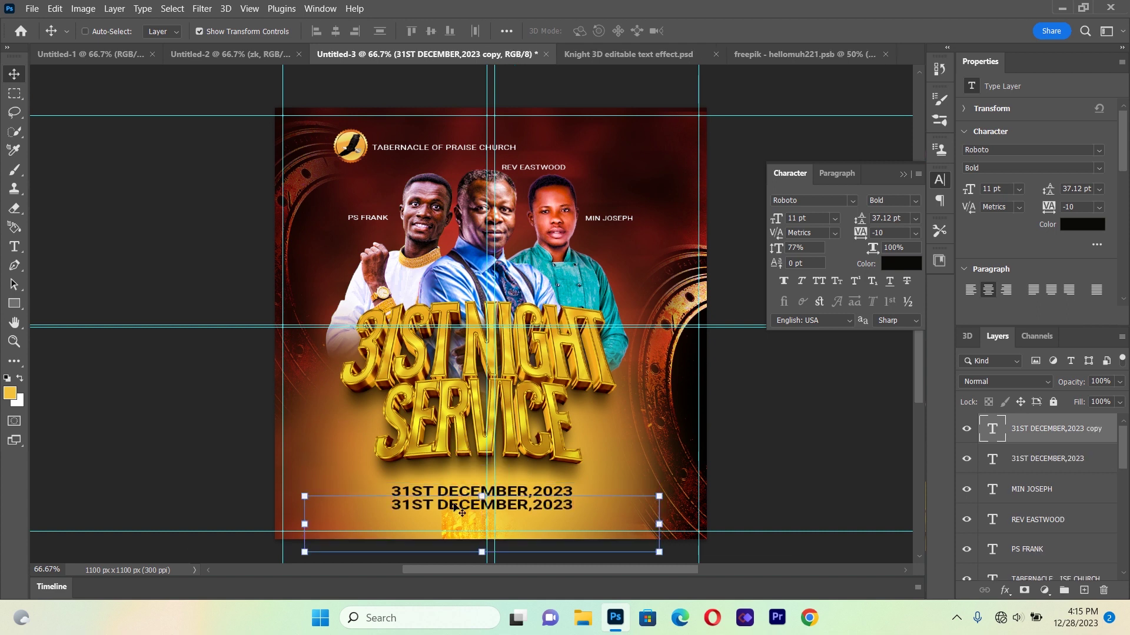
Replace the copied date text with "CHURCH AUDITORIUM".
{"action": "left_click", "coordinate": [15, 246]}
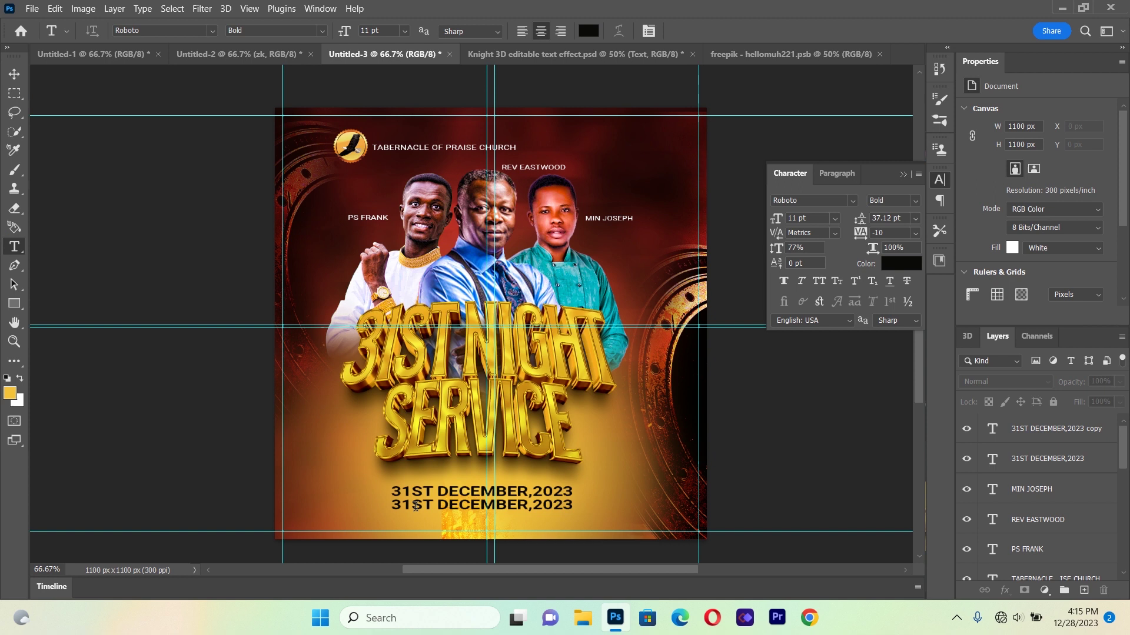
{"action": "left_click", "coordinate": [398, 504]}
{"action": "left_click_drag", "start_coordinate": [398, 504], "coordinate": [624, 504]}
{"action": "left_click", "coordinate": [623, 504]}
{"action": "key", "text": "ctrl+a"}
{"action": "key", "text": "BackSpace"}
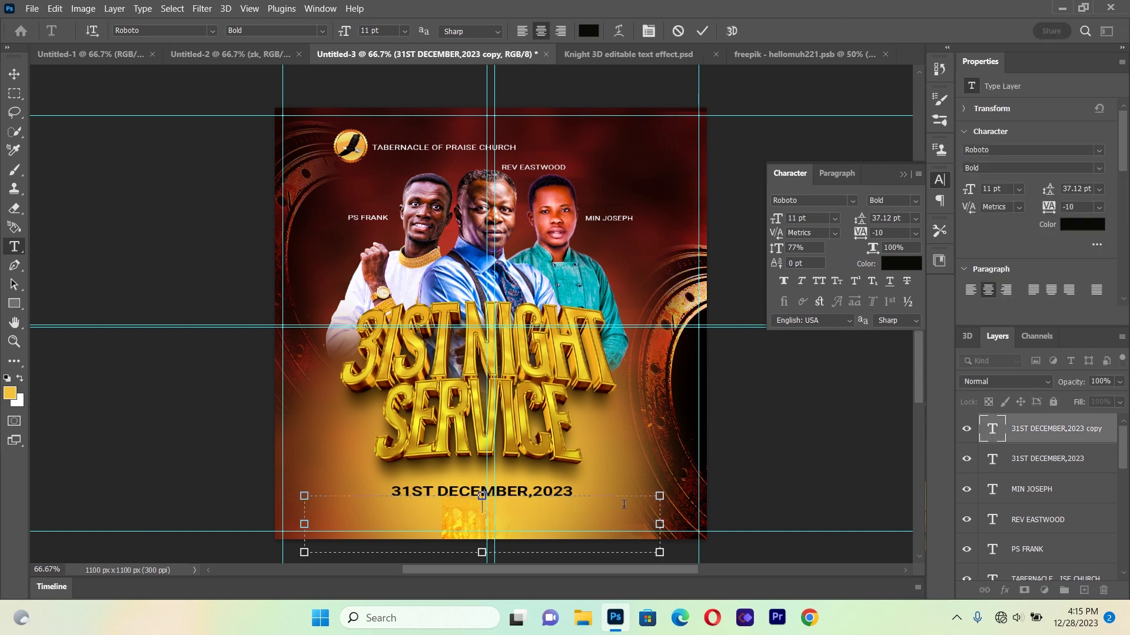
{"action": "type", "text": "CHURCH AUDIT"}
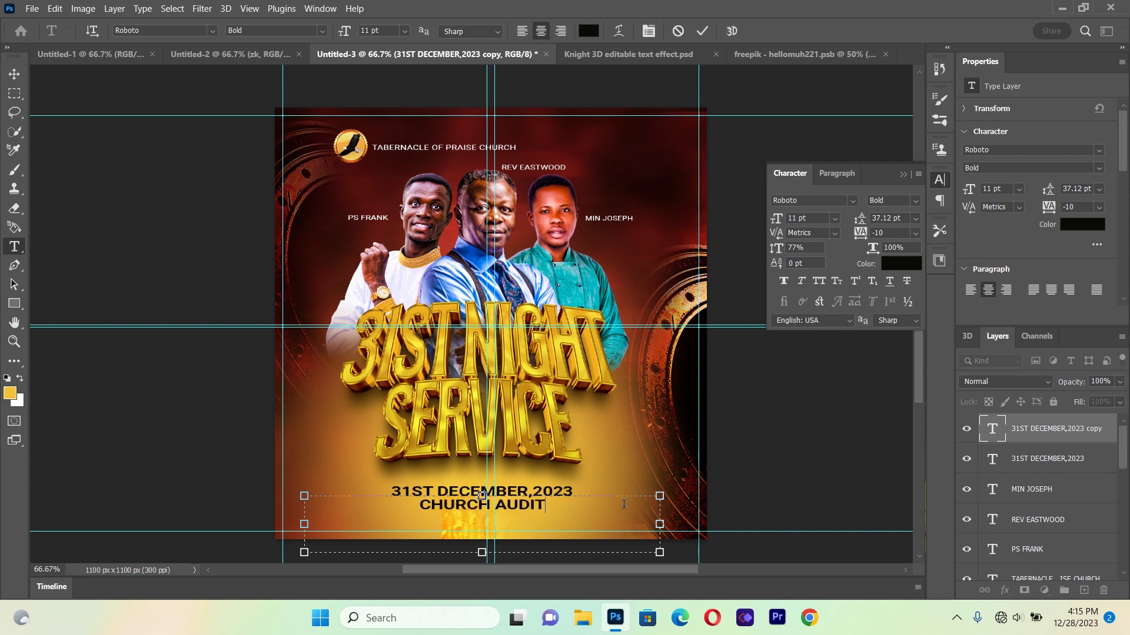
{"action": "type", "text": "ORIUM"}
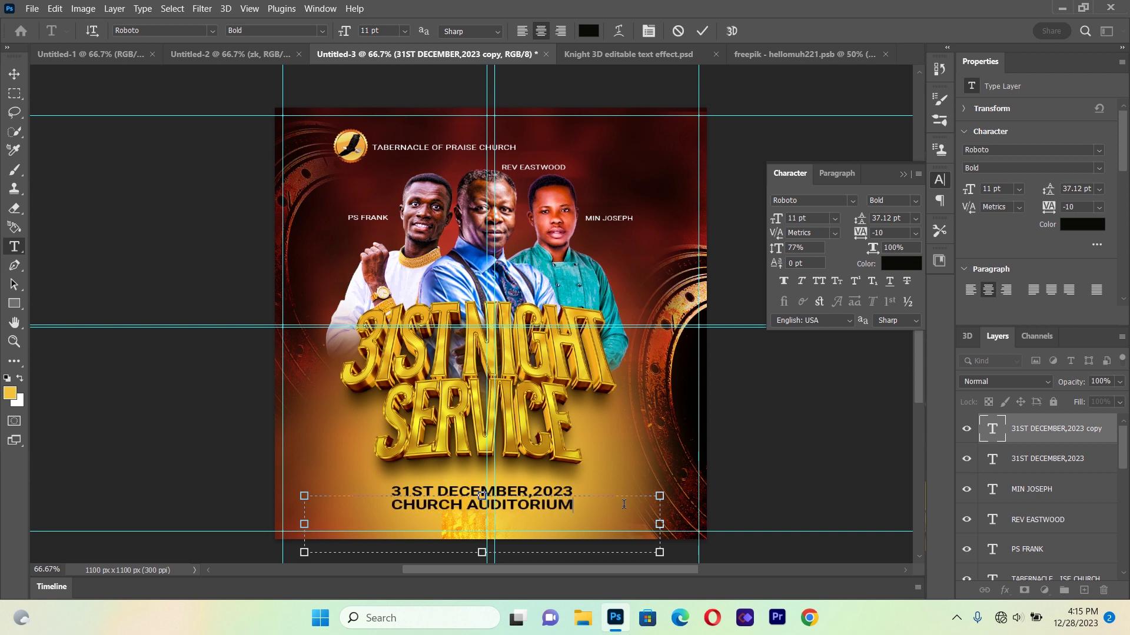
{"action": "left_click", "coordinate": [14, 73]}
{"action": "left_click", "coordinate": [75, 252]}
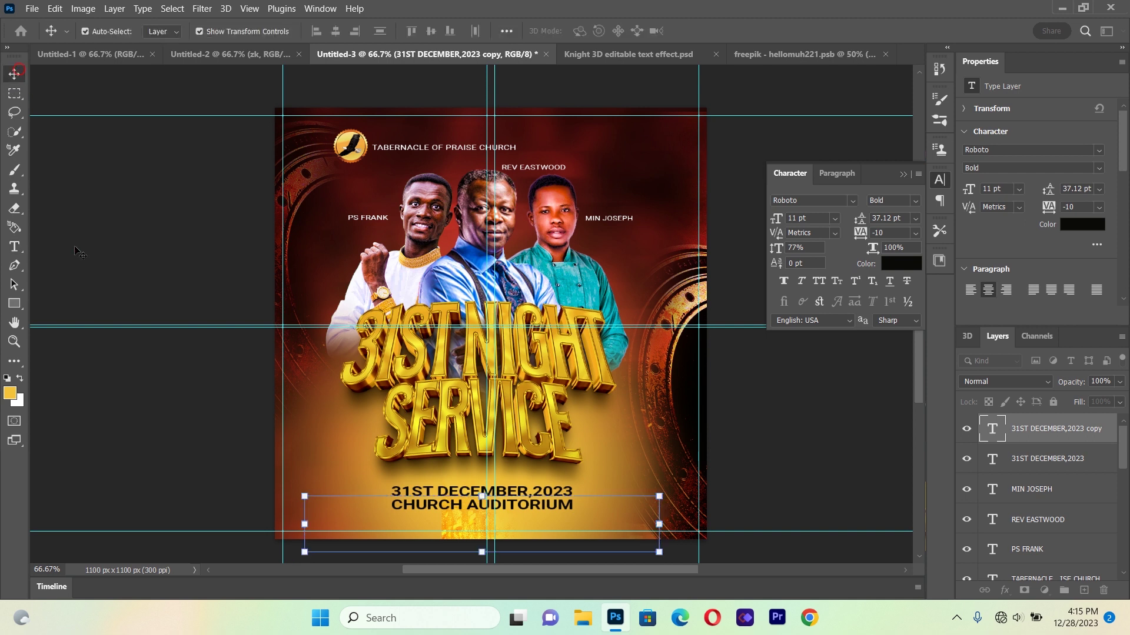
{"action": "left_click", "coordinate": [15, 247]}
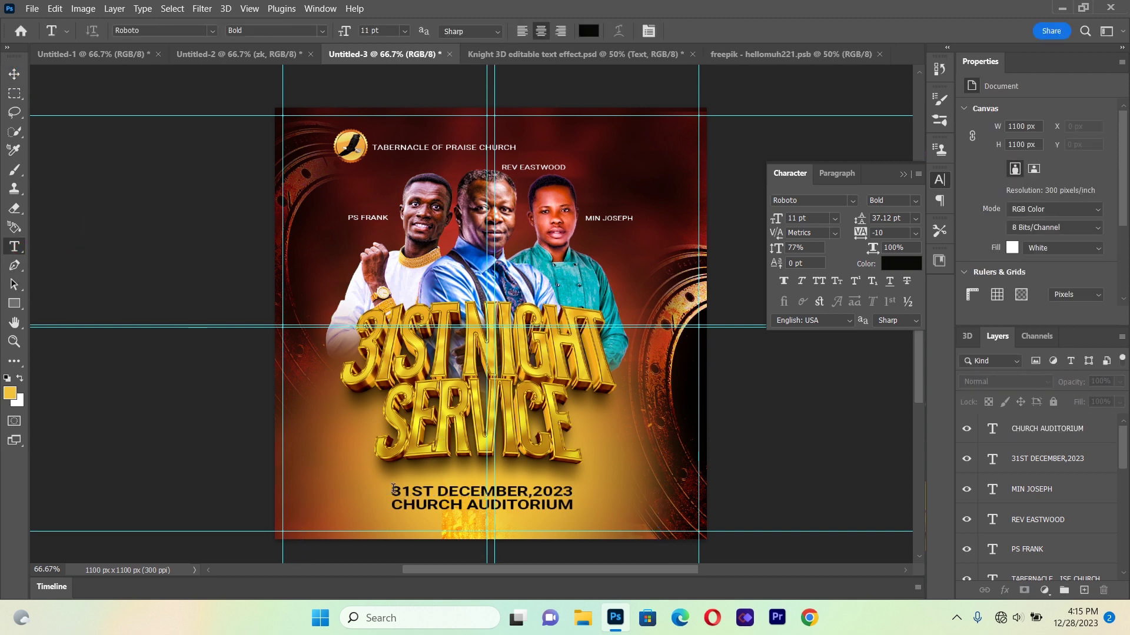
Set the tracking of the date text "31ST DECEMBER,2023" to -25.
{"action": "left_click_drag", "start_coordinate": [392, 492], "coordinate": [654, 478]}
{"action": "left_click", "coordinate": [915, 233]}
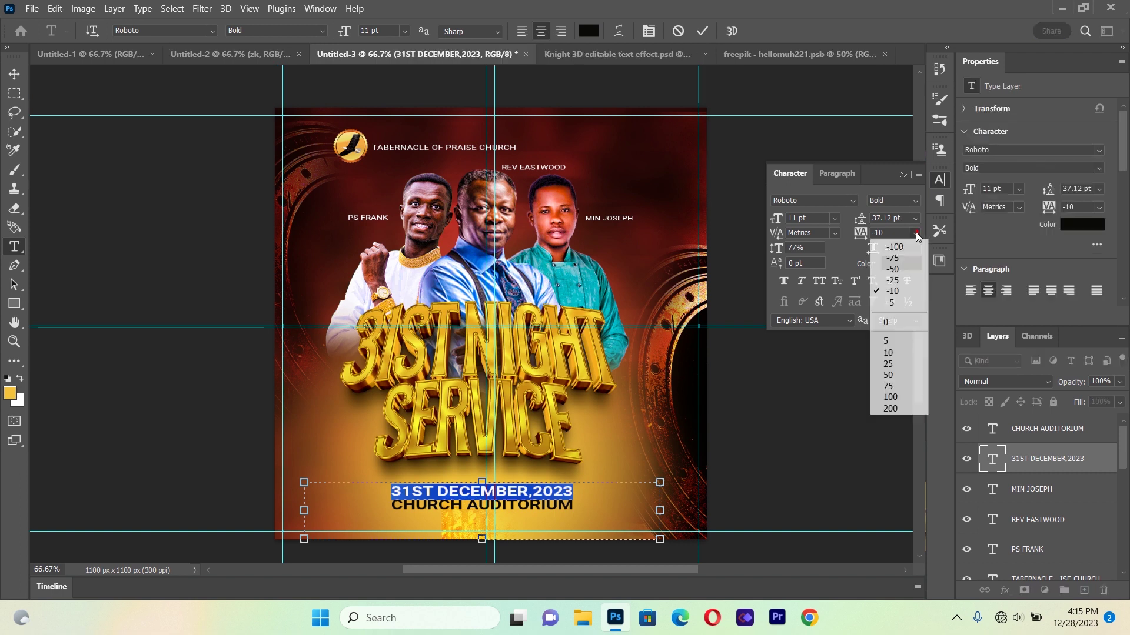
{"action": "left_click", "coordinate": [906, 281]}
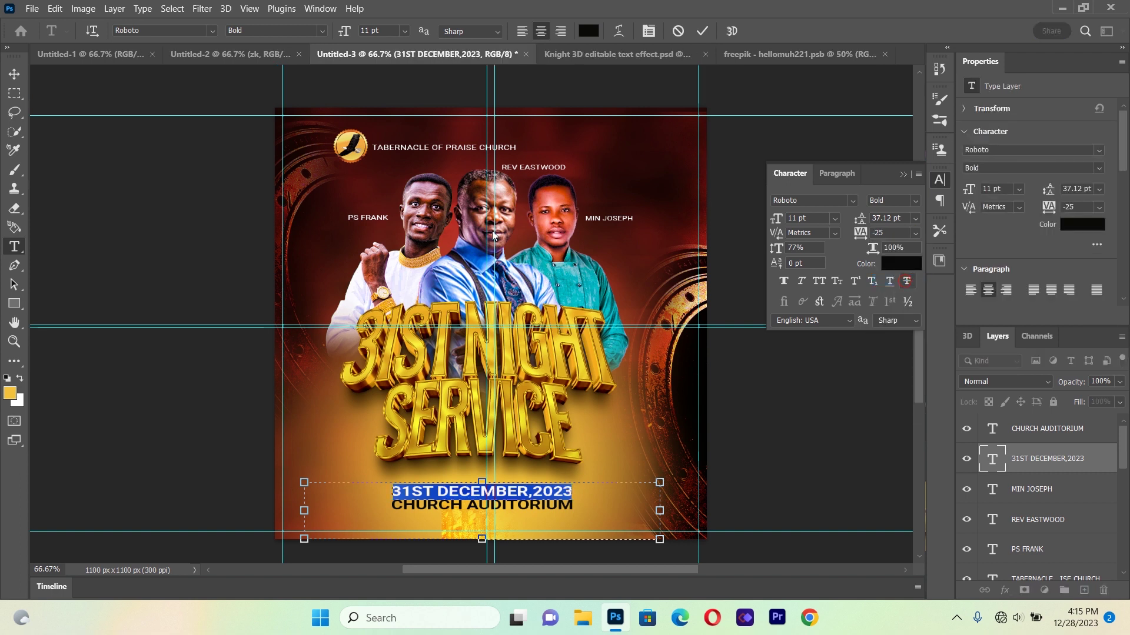
{"action": "left_click", "coordinate": [11, 73]}
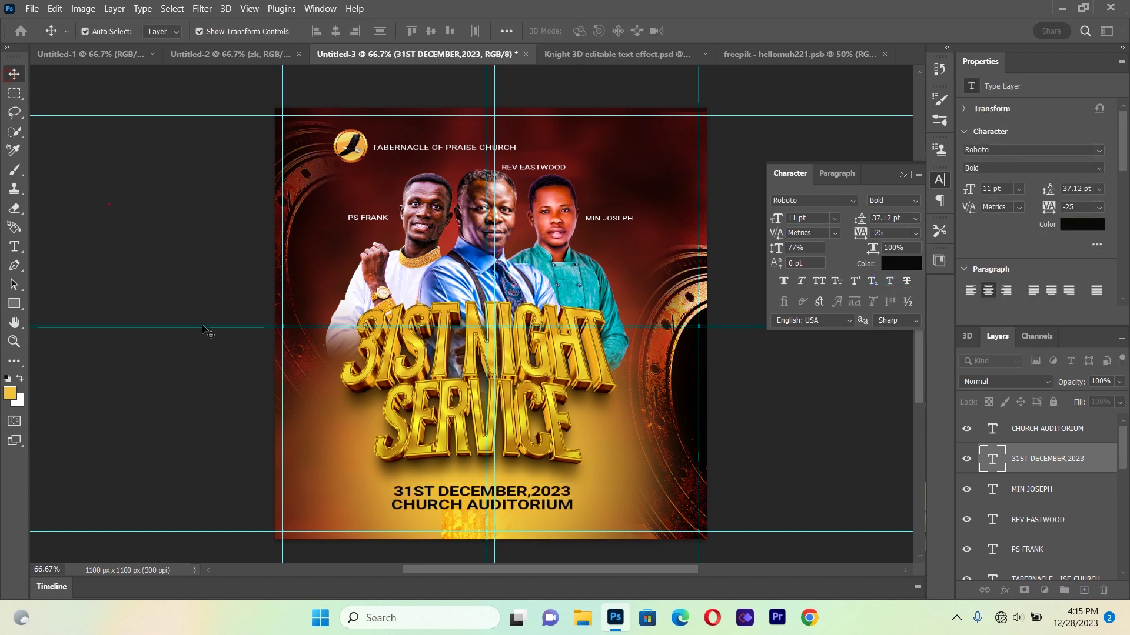
{"action": "left_click", "coordinate": [268, 434]}
Tighten the "CHURCH AUDITORIUM" line's tracking to -25.
{"action": "left_click", "coordinate": [14, 247]}
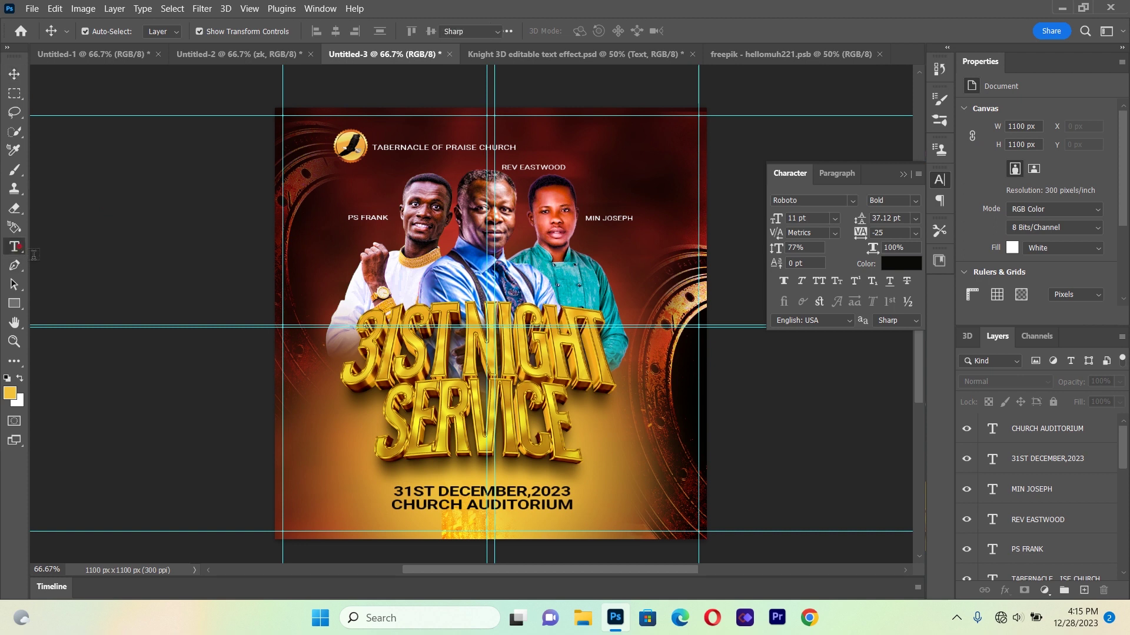
{"action": "left_click_drag", "start_coordinate": [392, 508], "coordinate": [574, 506]}
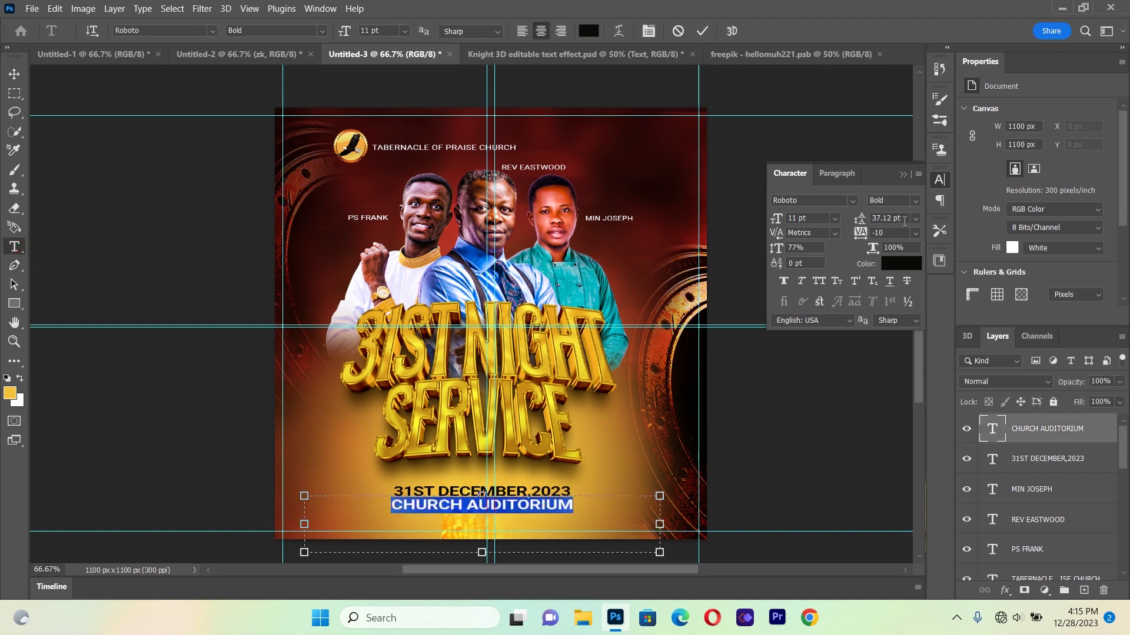
{"action": "left_click", "coordinate": [914, 233]}
{"action": "left_click", "coordinate": [891, 281]}
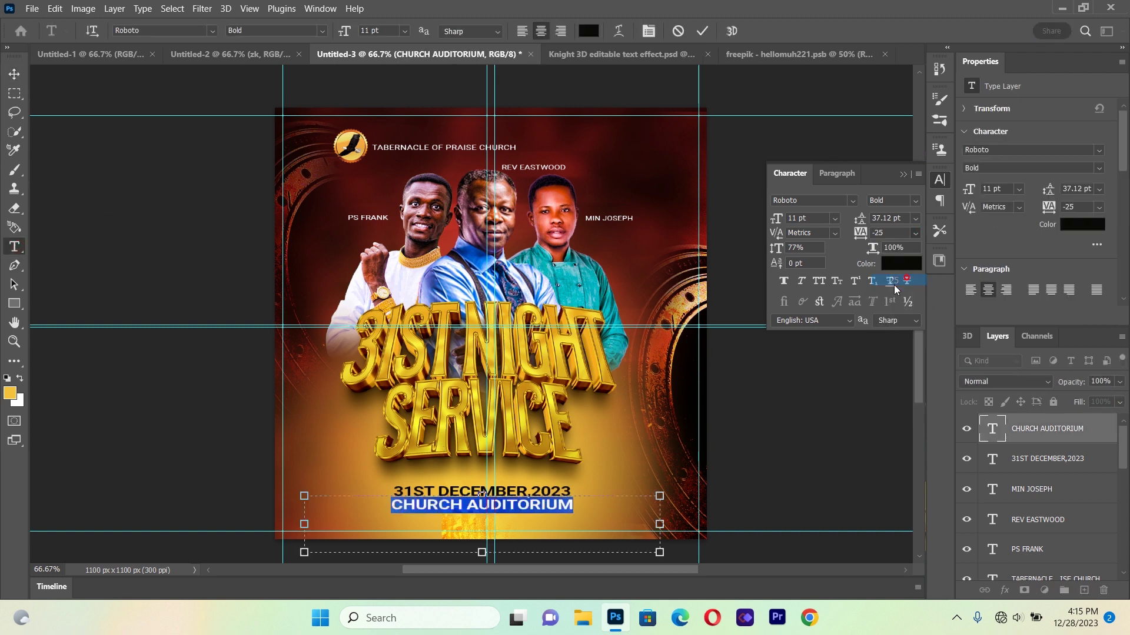
{"action": "left_click", "coordinate": [14, 73]}
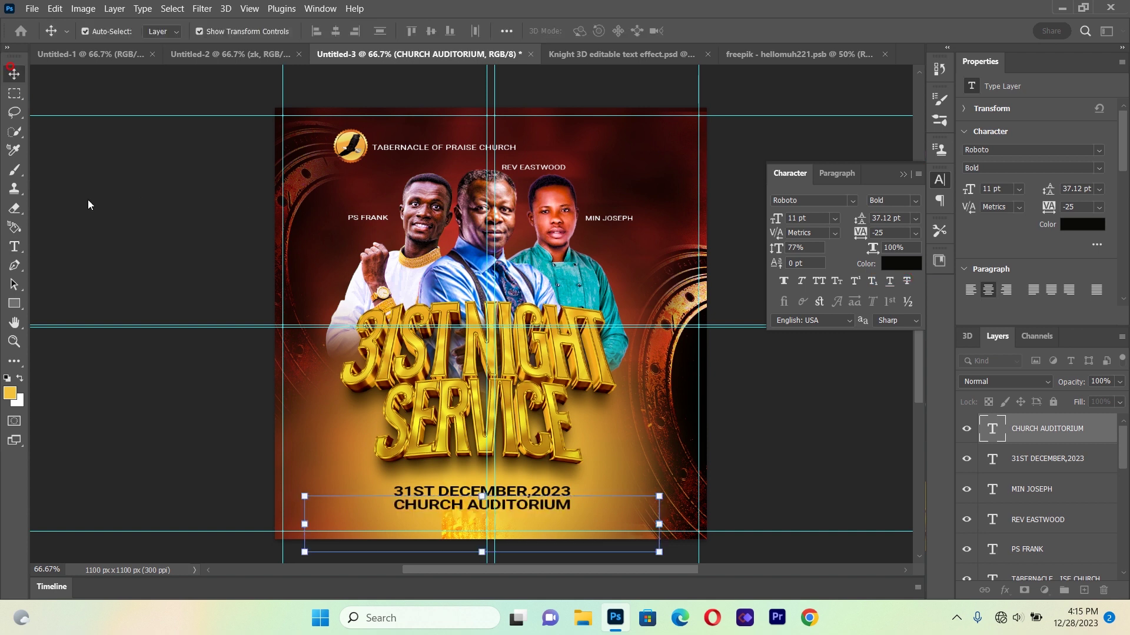
{"action": "left_click", "coordinate": [200, 348]}
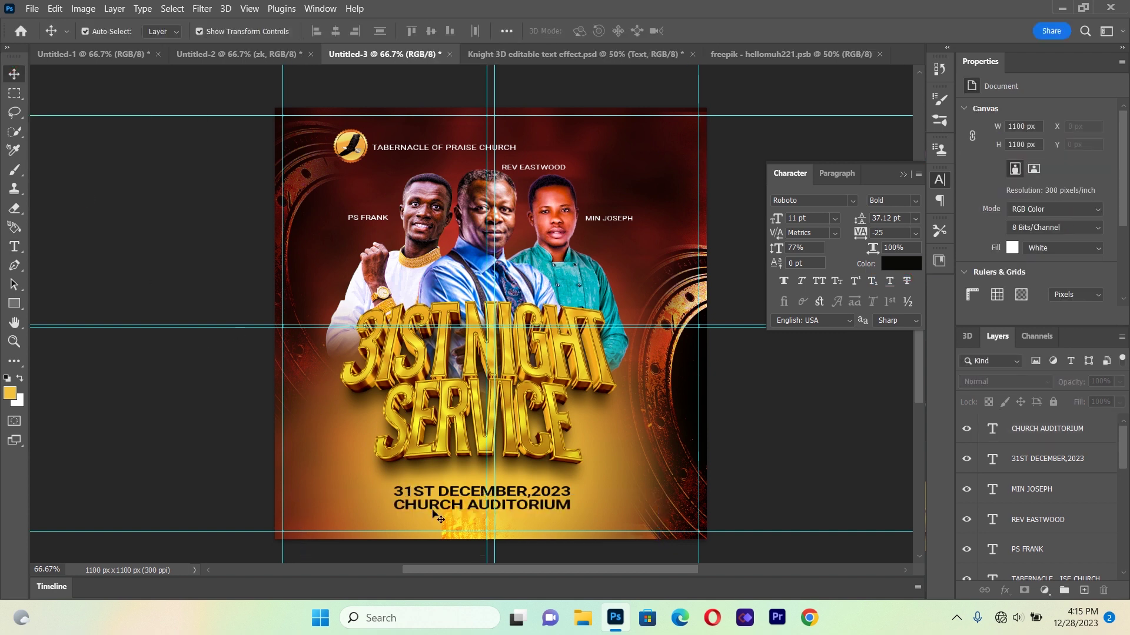
Scale the CHURCH AUDITORIUM text down to about 81% and centre it beneath the date line.
{"action": "left_click", "coordinate": [554, 509]}
{"action": "left_click_drag", "start_coordinate": [658, 556], "coordinate": [592, 545]}
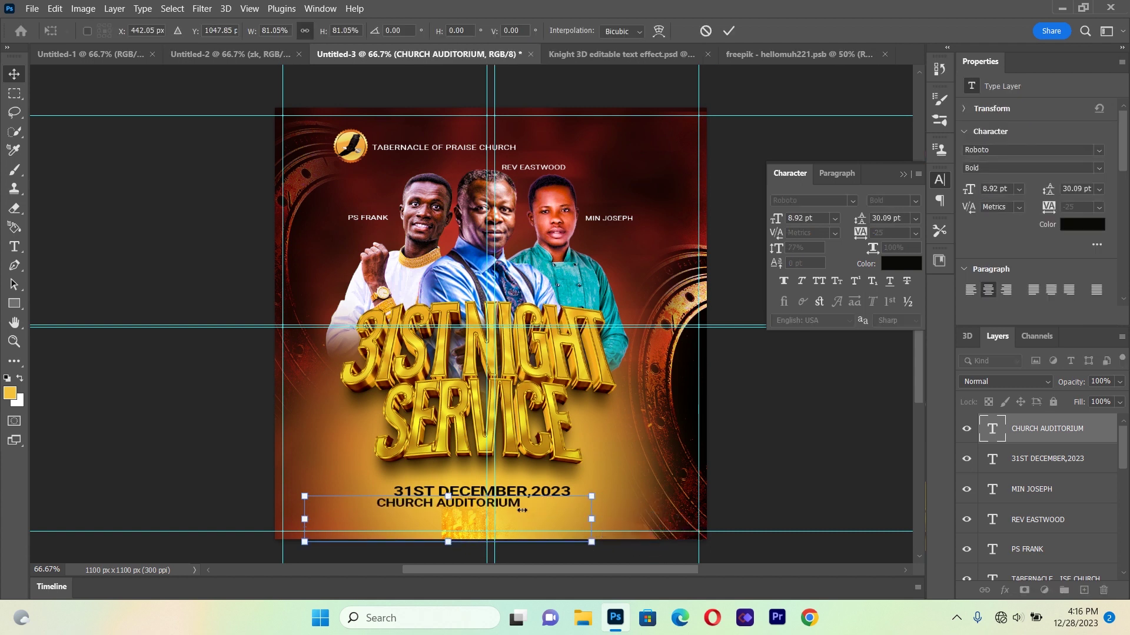
{"action": "left_click_drag", "start_coordinate": [513, 505], "coordinate": [544, 504]}
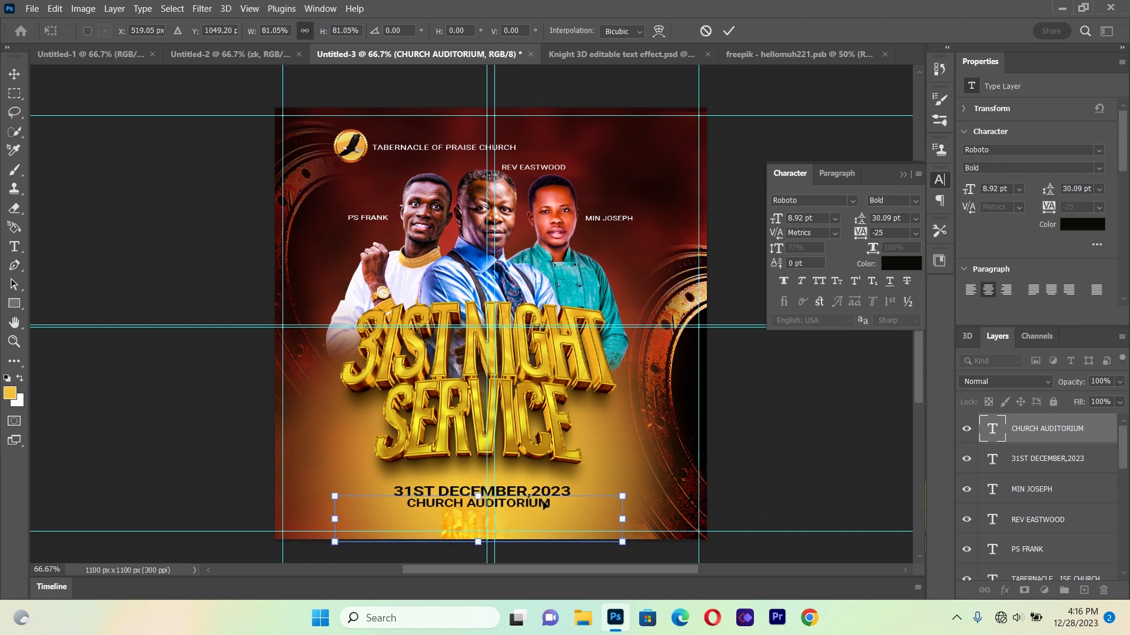
{"action": "key", "text": "Return"}
Draw a rectangle about 662 × 51 px and place it just below the CHURCH AUDITORIUM line.
{"action": "left_click", "coordinate": [14, 304]}
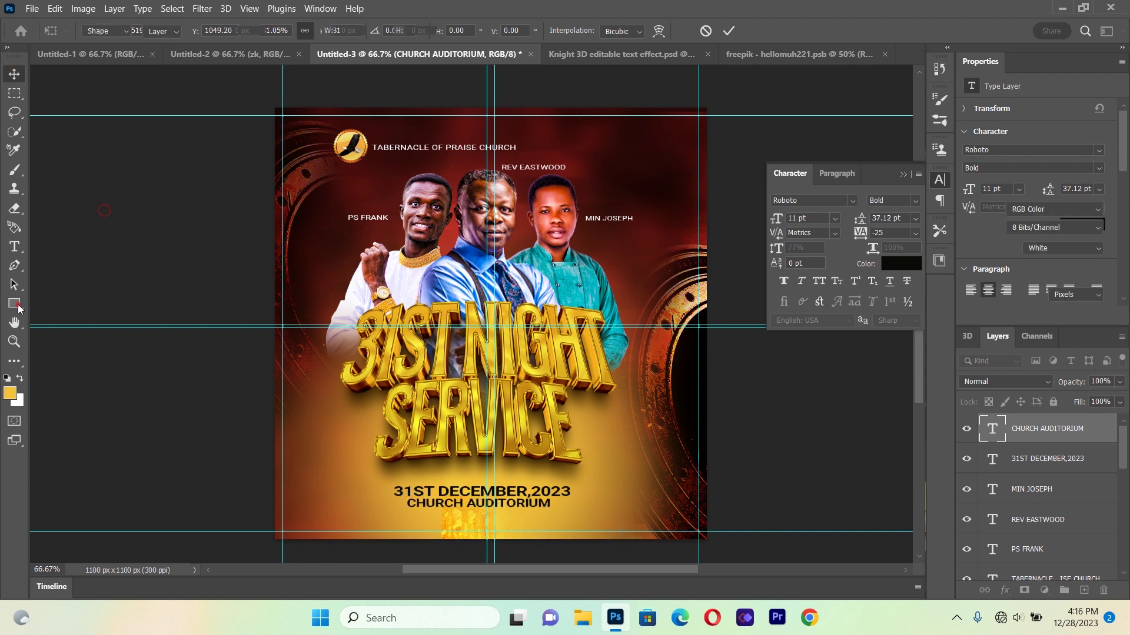
{"action": "right_click", "coordinate": [18, 306]}
{"action": "left_click", "coordinate": [63, 307]}
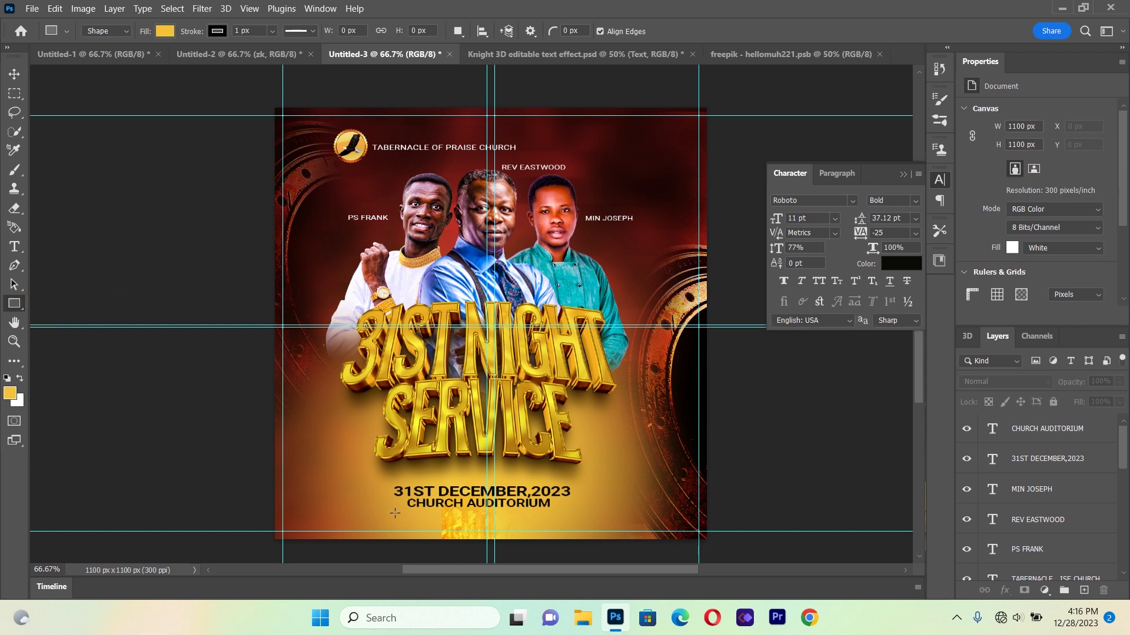
{"action": "left_click_drag", "start_coordinate": [389, 503], "coordinate": [648, 523]}
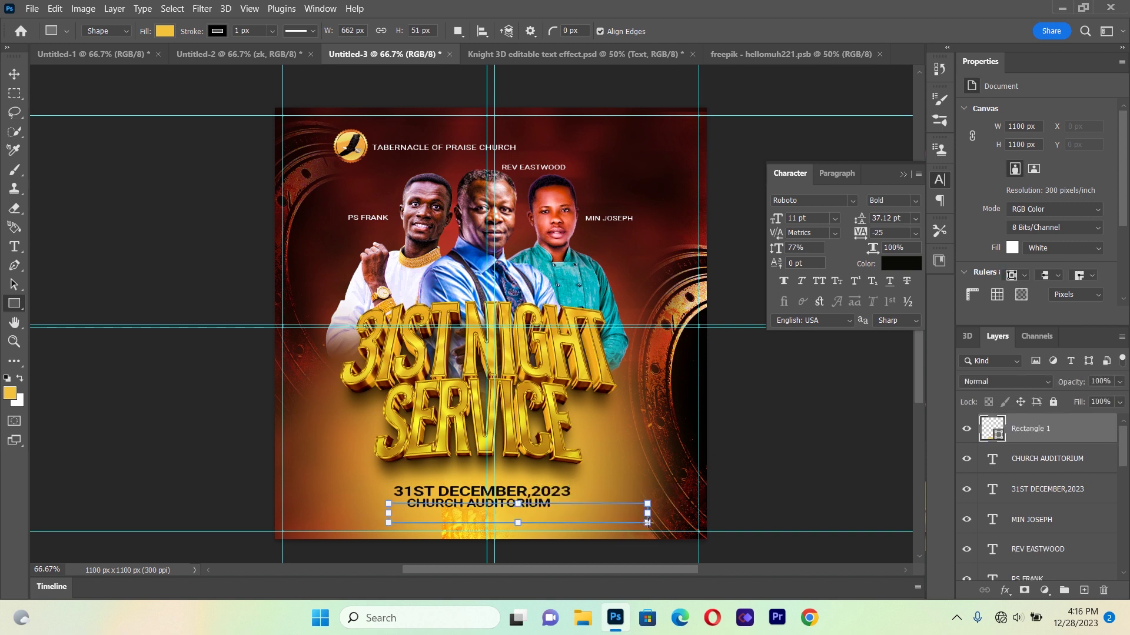
{"action": "left_click", "coordinate": [14, 74]}
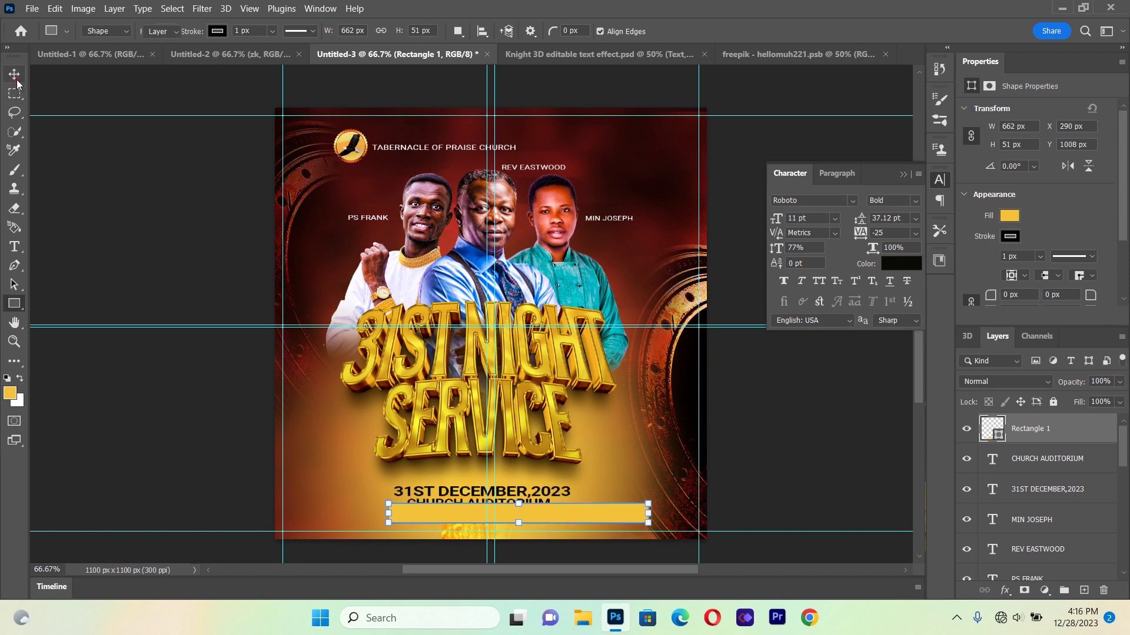
{"action": "left_click", "coordinate": [55, 144]}
{"action": "left_click_drag", "start_coordinate": [584, 516], "coordinate": [547, 523]}
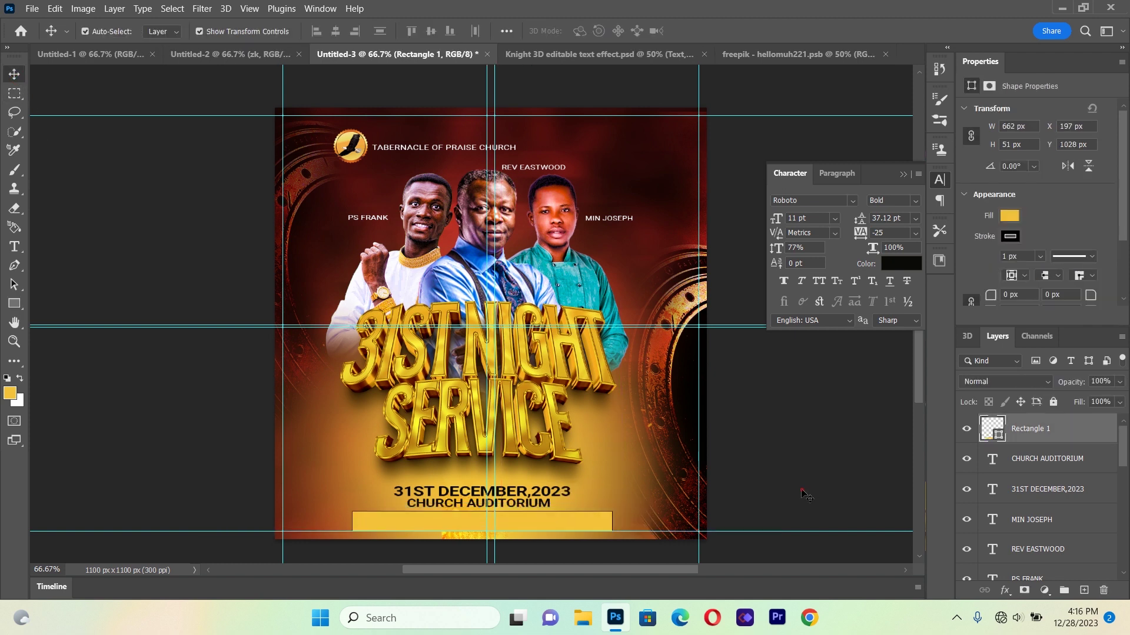
Change the rectangle's fill to black using a recently used colour.
{"action": "left_click", "coordinate": [1005, 215]}
{"action": "left_click", "coordinate": [928, 294]}
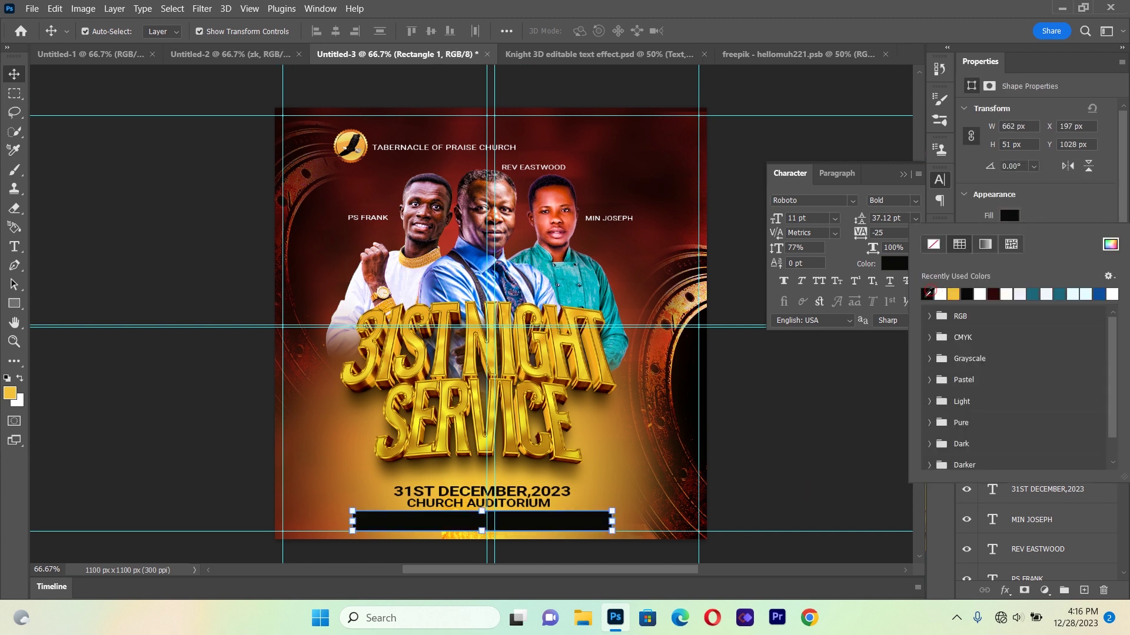
{"action": "left_click", "coordinate": [115, 199]}
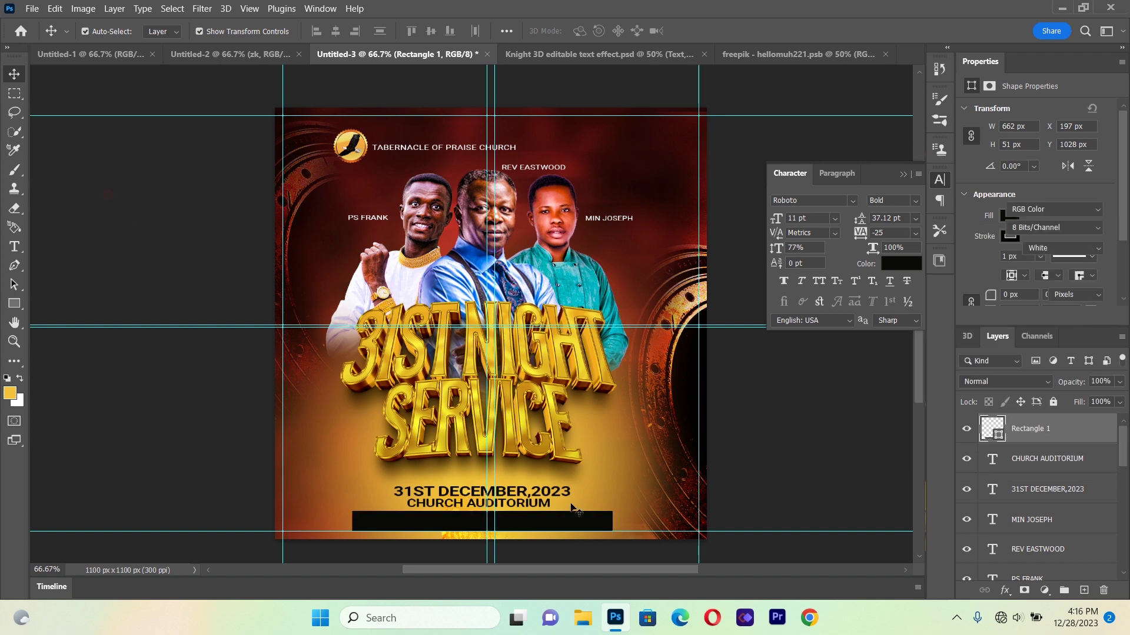
Round all four corners of the black rectangle with a 23 px radius.
{"action": "mouse_move", "coordinate": [1124, 200]}
{"action": "left_mouse_down"}
{"action": "mouse_move", "coordinate": [1125, 294]}
{"action": "mouse_move", "coordinate": [1124, 217]}
{"action": "left_mouse_up"}
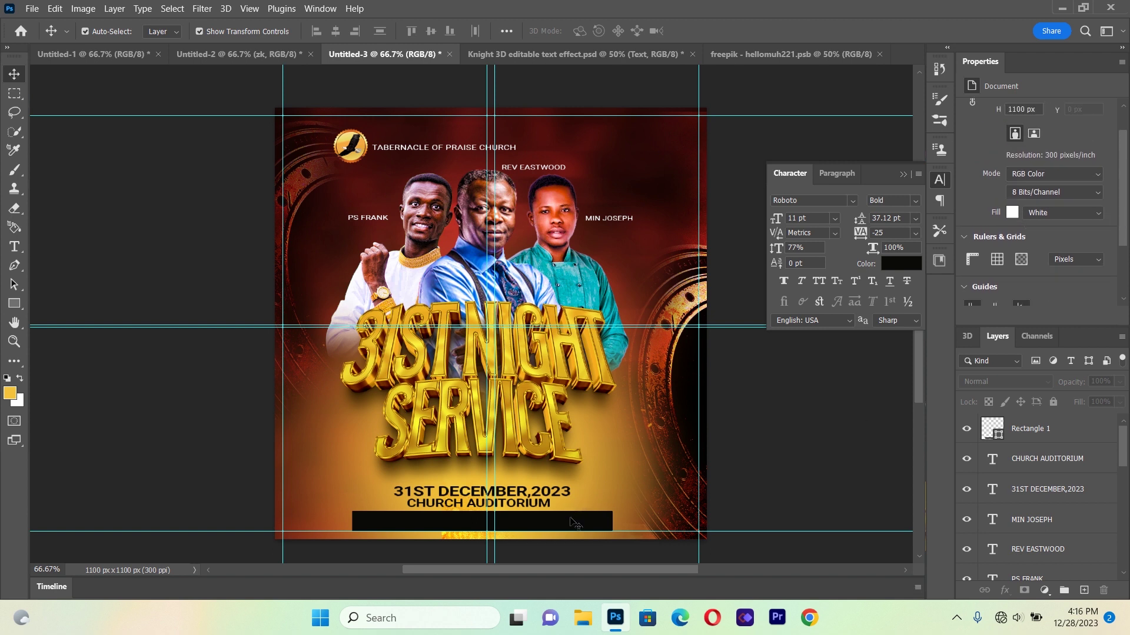
{"action": "left_click", "coordinate": [574, 522]}
{"action": "mouse_move", "coordinate": [1126, 222]}
{"action": "left_mouse_down"}
{"action": "mouse_move", "coordinate": [1127, 233]}
{"action": "mouse_move", "coordinate": [1127, 209]}
{"action": "left_mouse_up"}
{"action": "scroll", "coordinate": [965, 195], "scroll_direction": "down", "scroll_amount": 1}
{"action": "left_click_drag", "start_coordinate": [1121, 189], "coordinate": [1121, 231]}
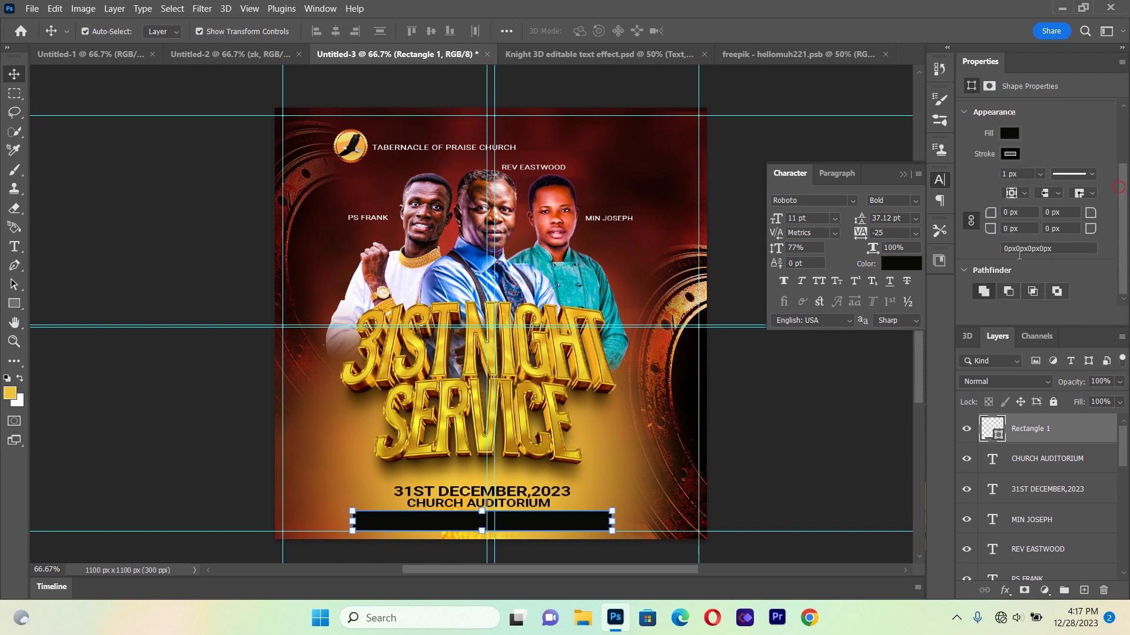
{"action": "left_click_drag", "start_coordinate": [990, 213], "coordinate": [1005, 215]}
{"action": "scroll", "coordinate": [1006, 215], "scroll_direction": "up", "scroll_amount": 3}
{"action": "key", "text": "Return"}
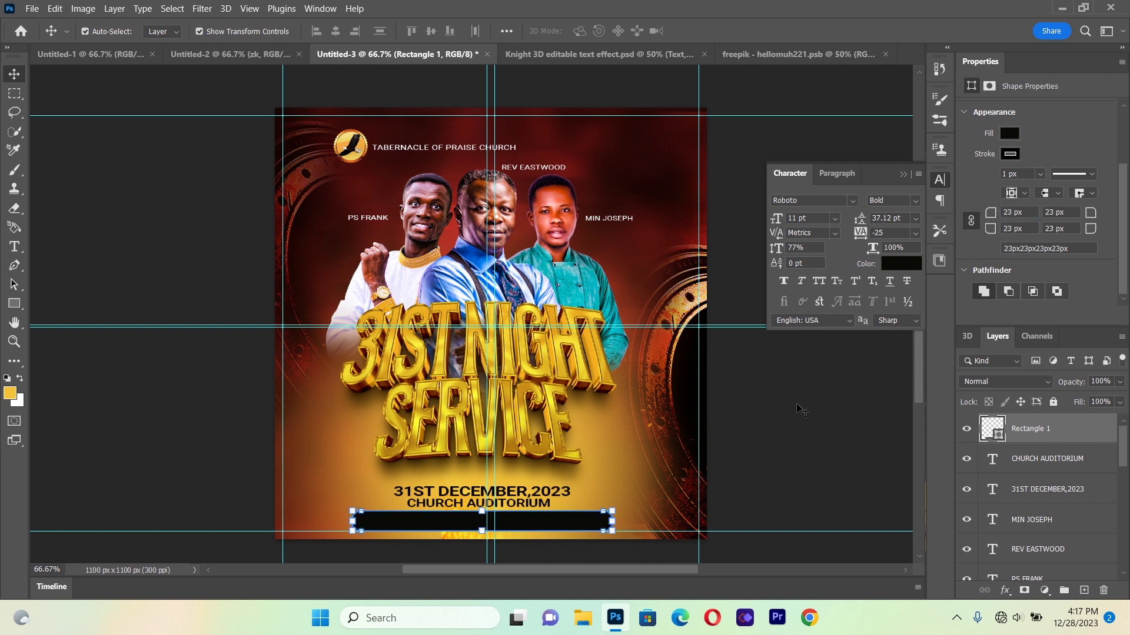
{"action": "left_click", "coordinate": [715, 496]}
Nudge the rounded black bar to X 200 px, Y 1026 px so it sits centred beneath the venue text.
{"action": "left_click", "coordinate": [600, 520]}
{"action": "key", "text": "Up"}
{"action": "key", "text": "Up"}
{"action": "key", "text": "Left"}
{"action": "key", "text": "Left"}
{"action": "left_click", "coordinate": [760, 496]}
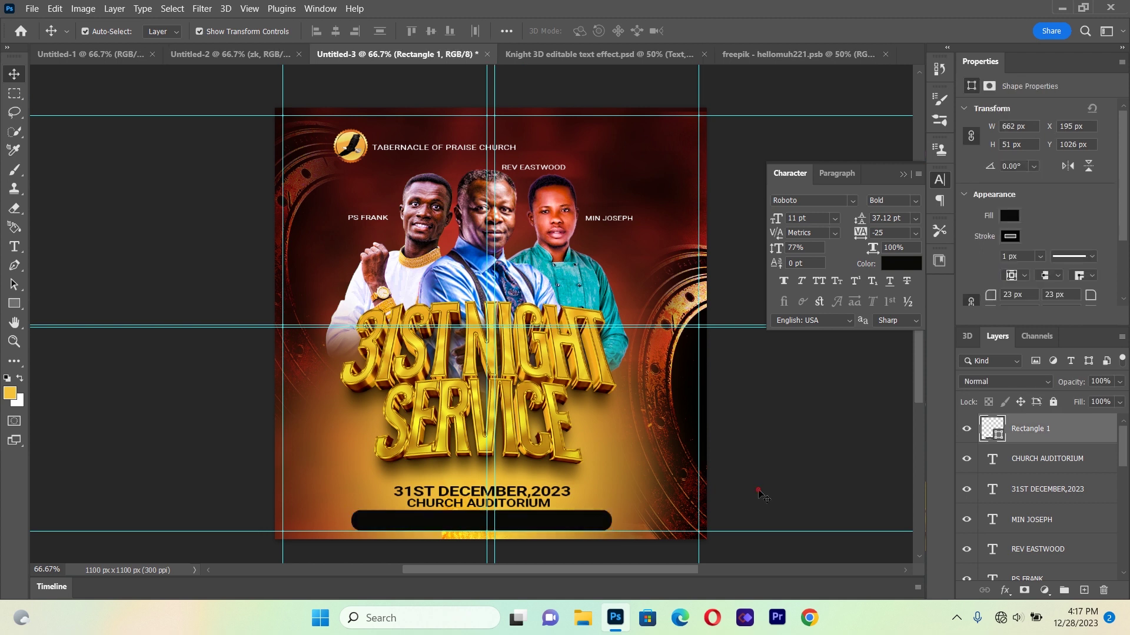
{"action": "left_click", "coordinate": [607, 525]}
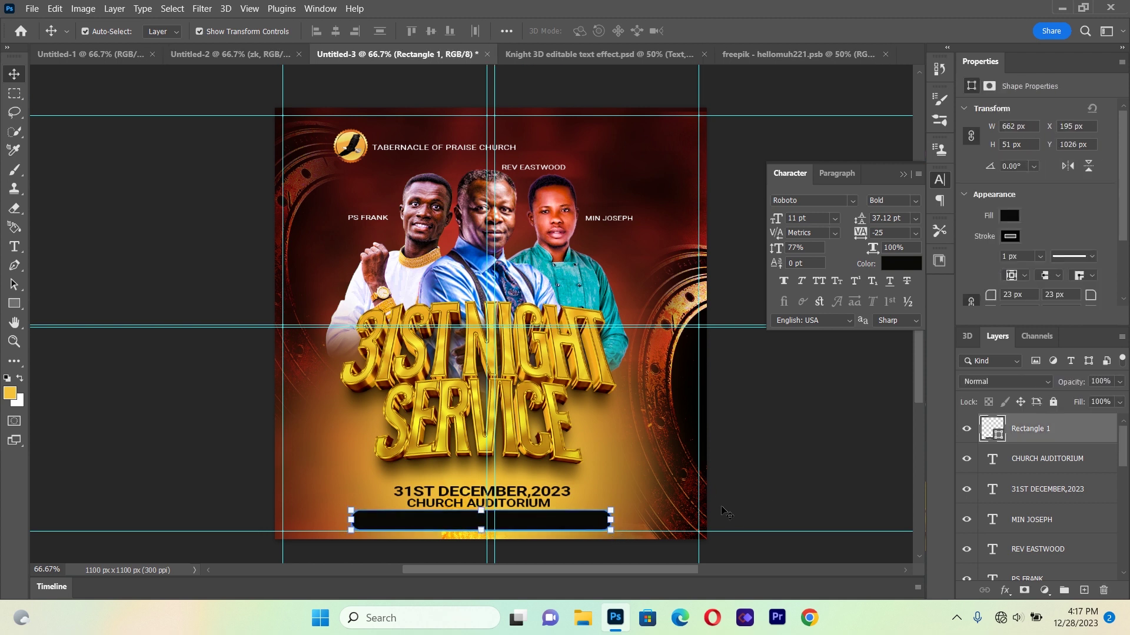
{"action": "left_click", "coordinate": [192, 474]}
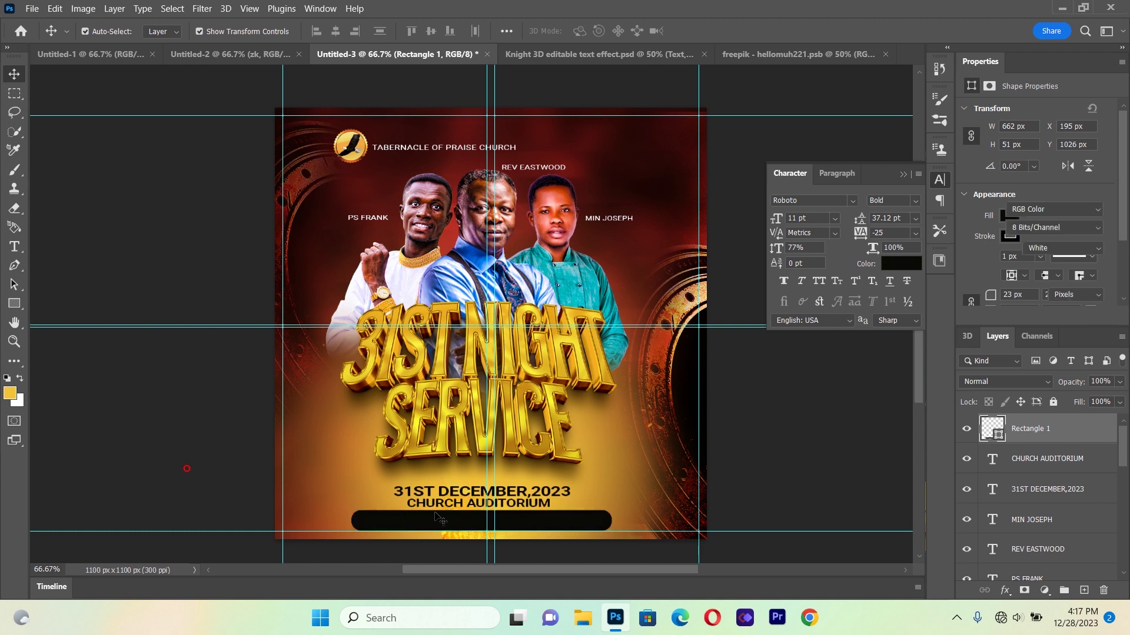
{"action": "left_click", "coordinate": [444, 526]}
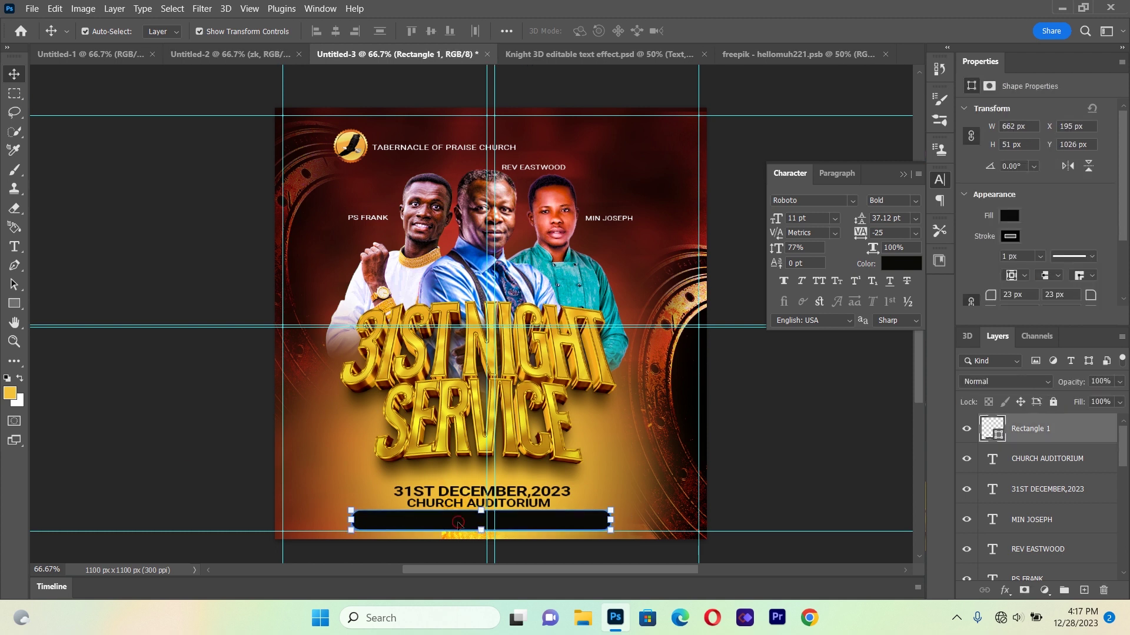
{"action": "left_click", "coordinate": [186, 417]}
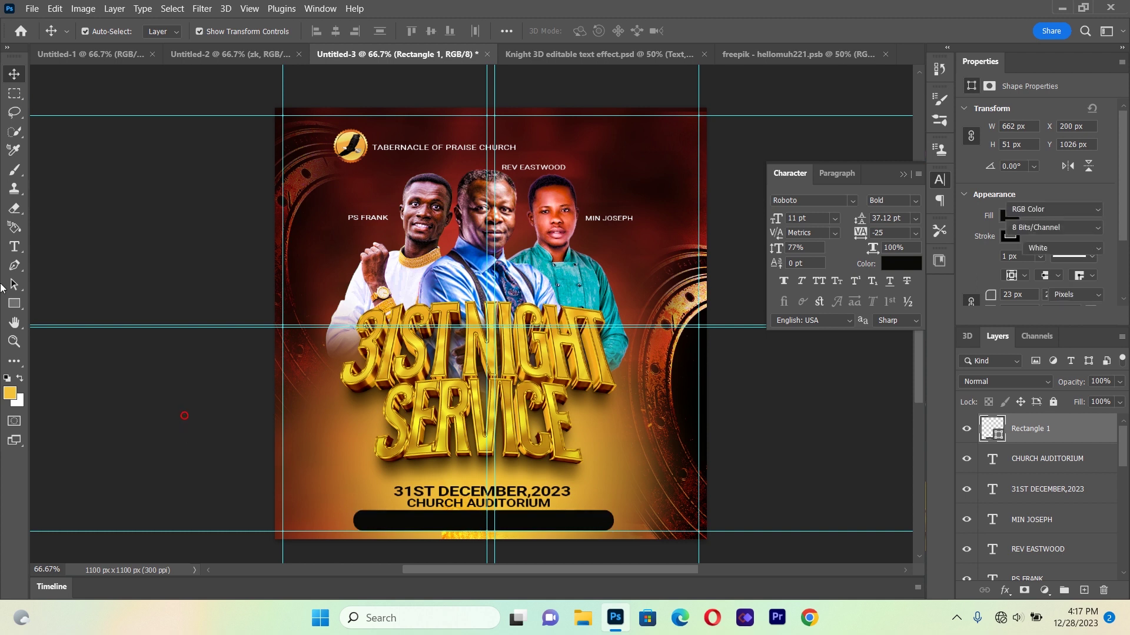
Add a text box over the date and venue lines containing the word "first".
{"action": "left_click", "coordinate": [13, 254]}
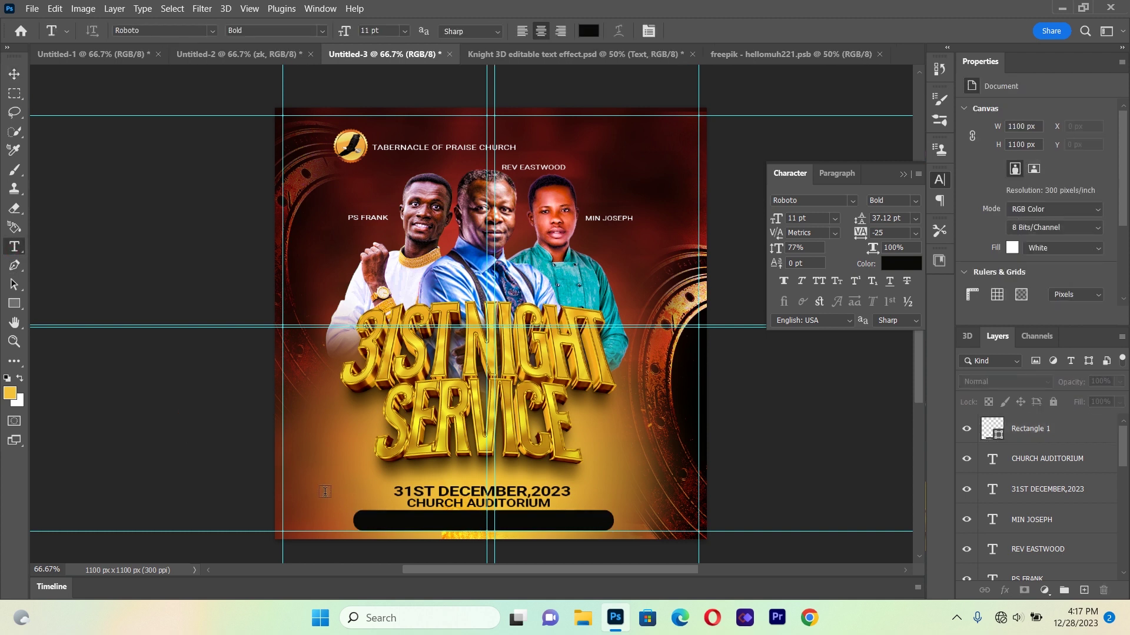
{"action": "left_click_drag", "start_coordinate": [321, 486], "coordinate": [680, 529]}
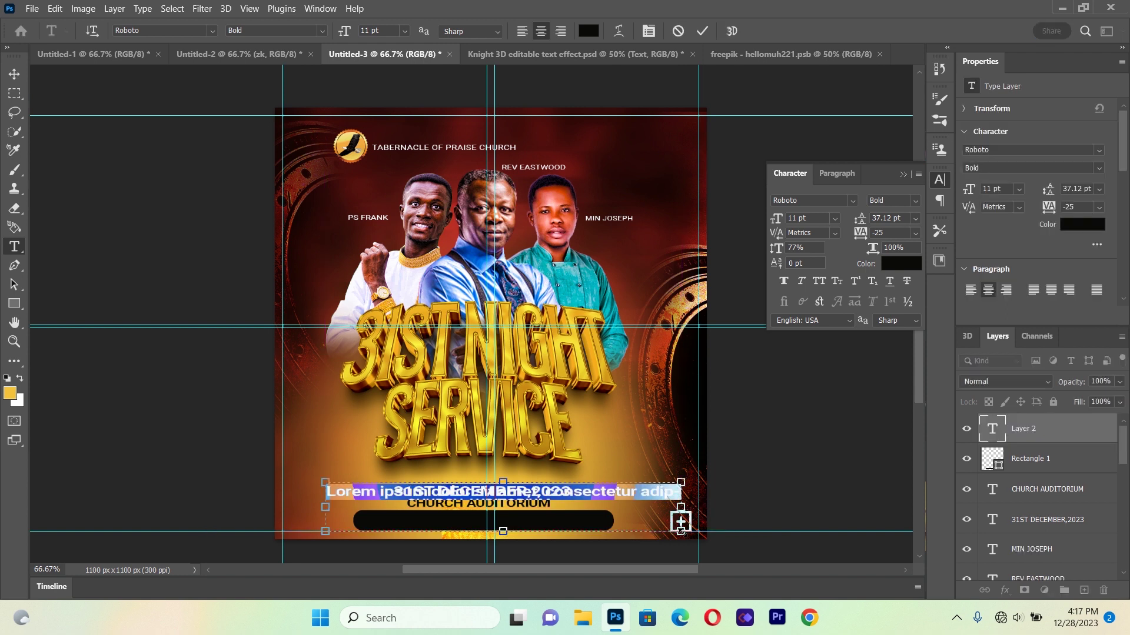
{"action": "key", "text": "BackSpace"}
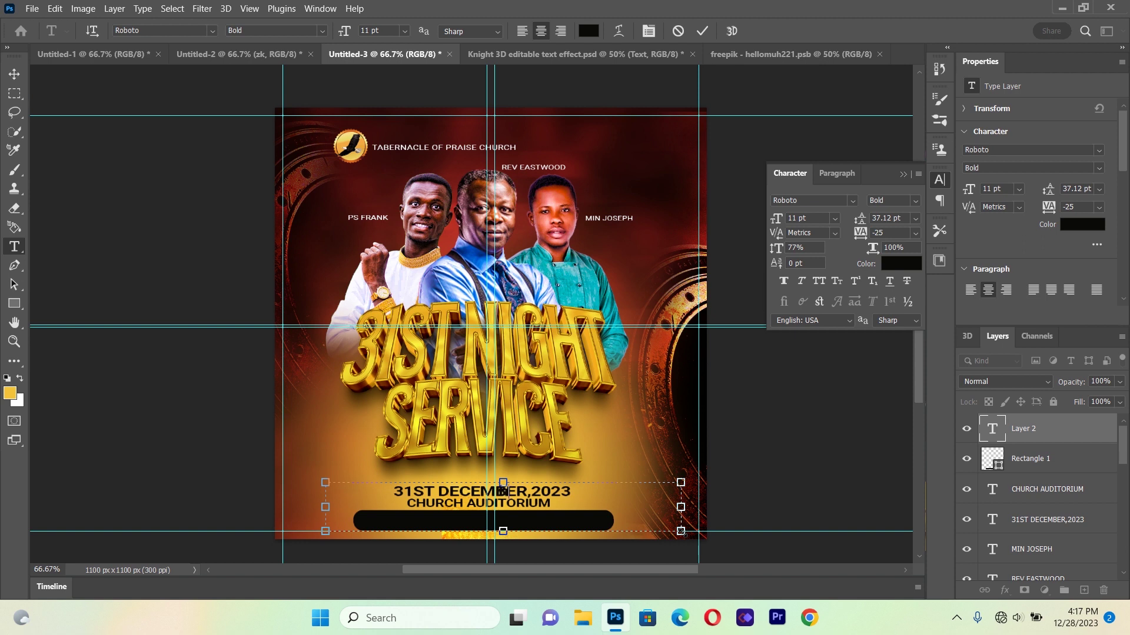
{"action": "type", "text": "VENU"}
{"action": "key", "text": "ctrl+a"}
{"action": "left_click", "coordinate": [14, 93]}
{"action": "left_click", "coordinate": [15, 74]}
{"action": "left_click", "coordinate": [44, 247]}
{"action": "left_click", "coordinate": [15, 246]}
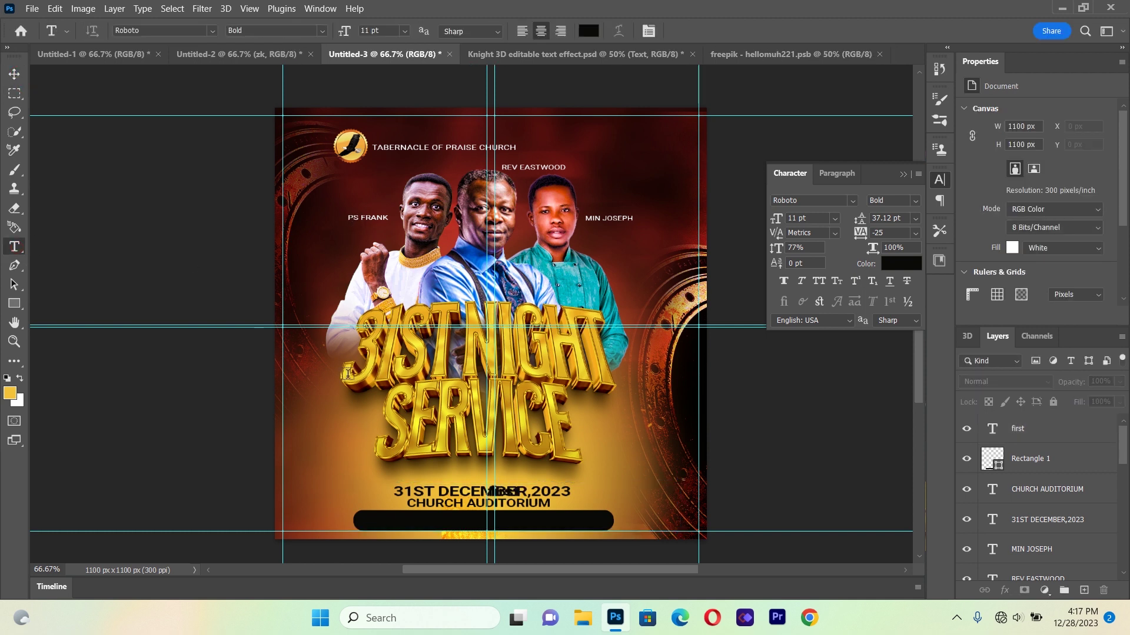
Add a text box across the flyer's lower edge, clear its placeholder text and set the text colour to white (#ffffff).
{"action": "left_click_drag", "start_coordinate": [326, 520], "coordinate": [682, 539]}
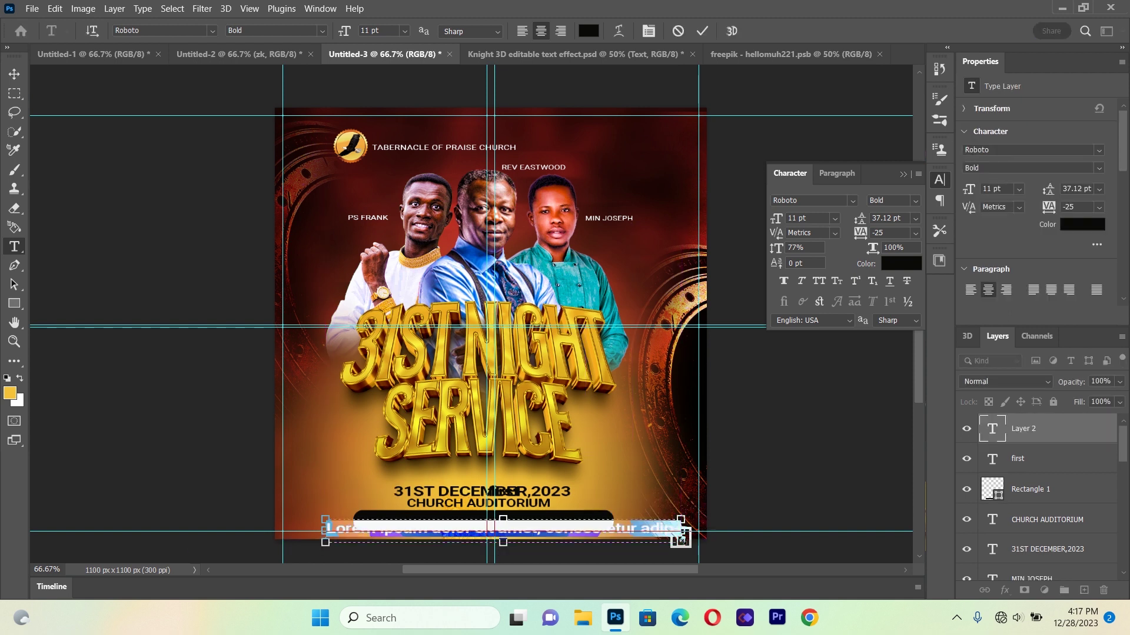
{"action": "left_click", "coordinate": [681, 537]}
{"action": "key", "text": "Delete"}
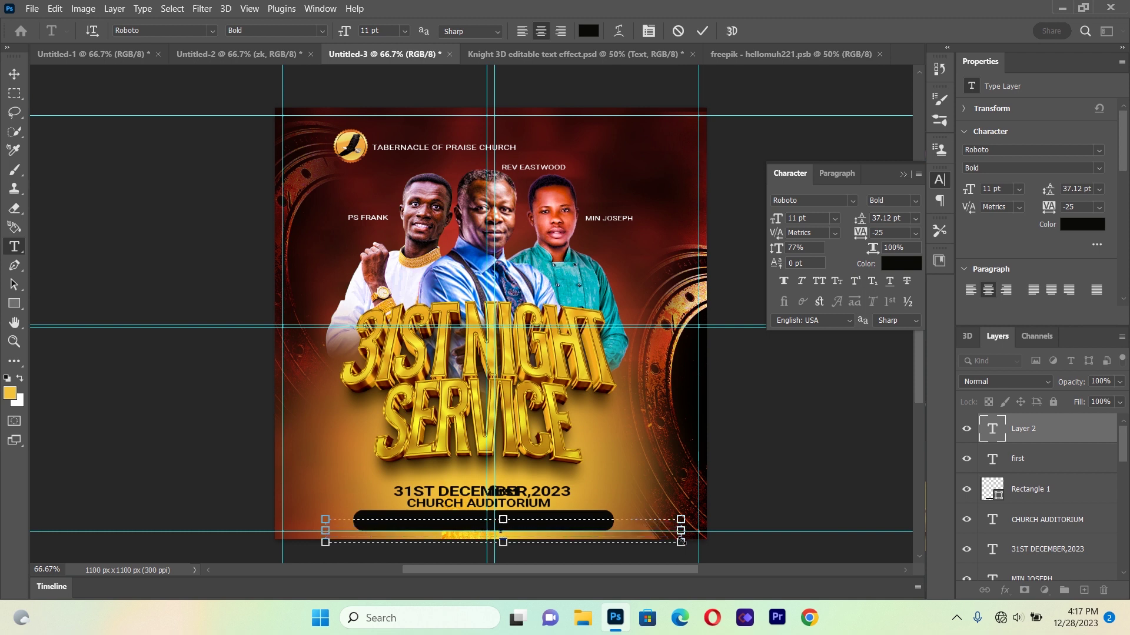
{"action": "left_click", "coordinate": [589, 31]}
{"action": "left_click_drag", "start_coordinate": [639, 194], "coordinate": [622, 118]}
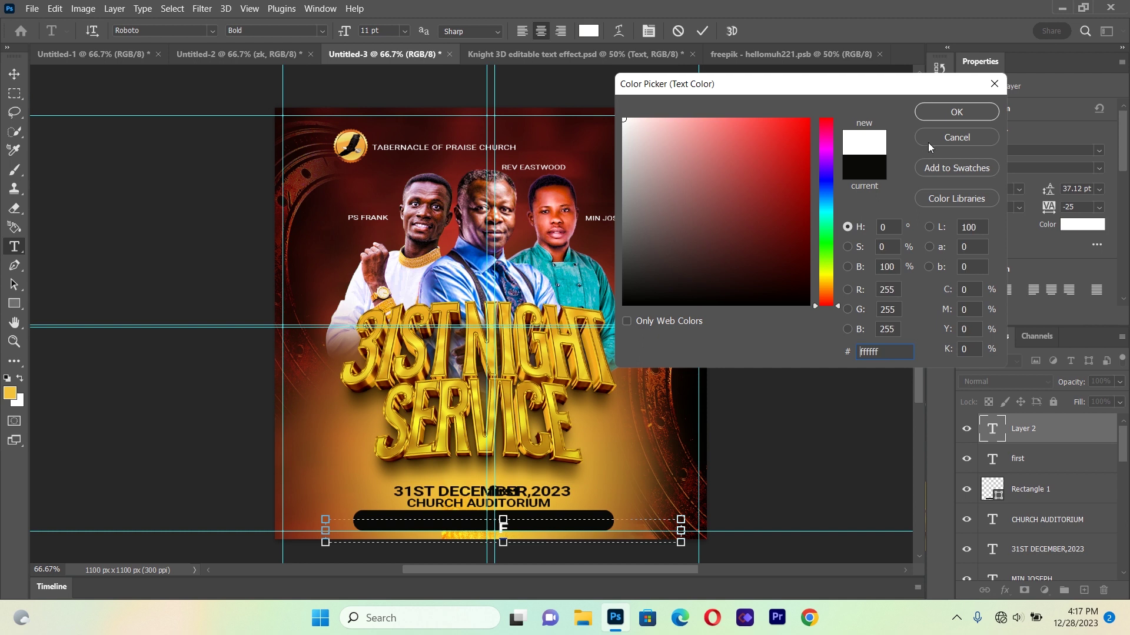
{"action": "left_click", "coordinate": [940, 117]}
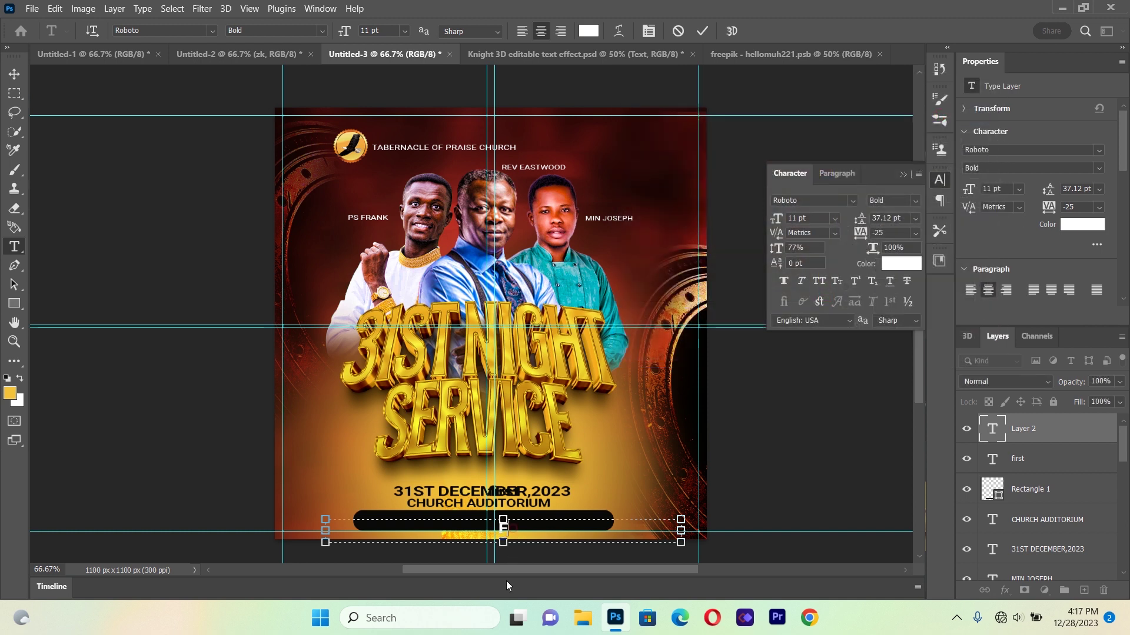
Enter "FIRST GOIL STATION OPPOSITE MARINA SUPER MARKET" as the location line in the new text box.
{"action": "type", "text": "IRST GOI"}
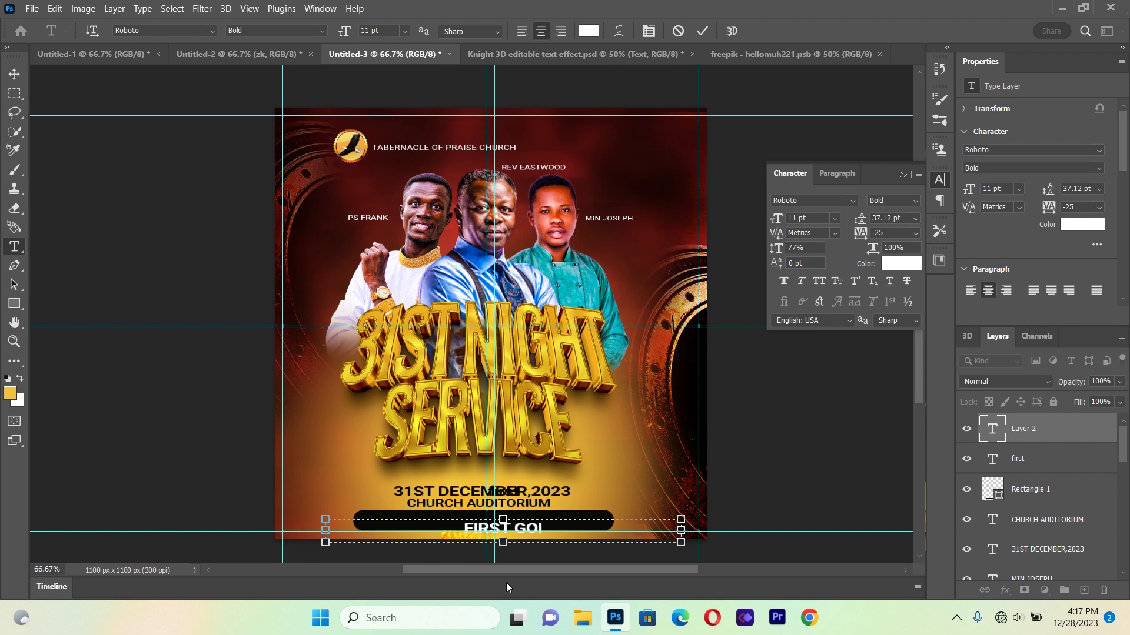
{"action": "type", "text": "L STAT"}
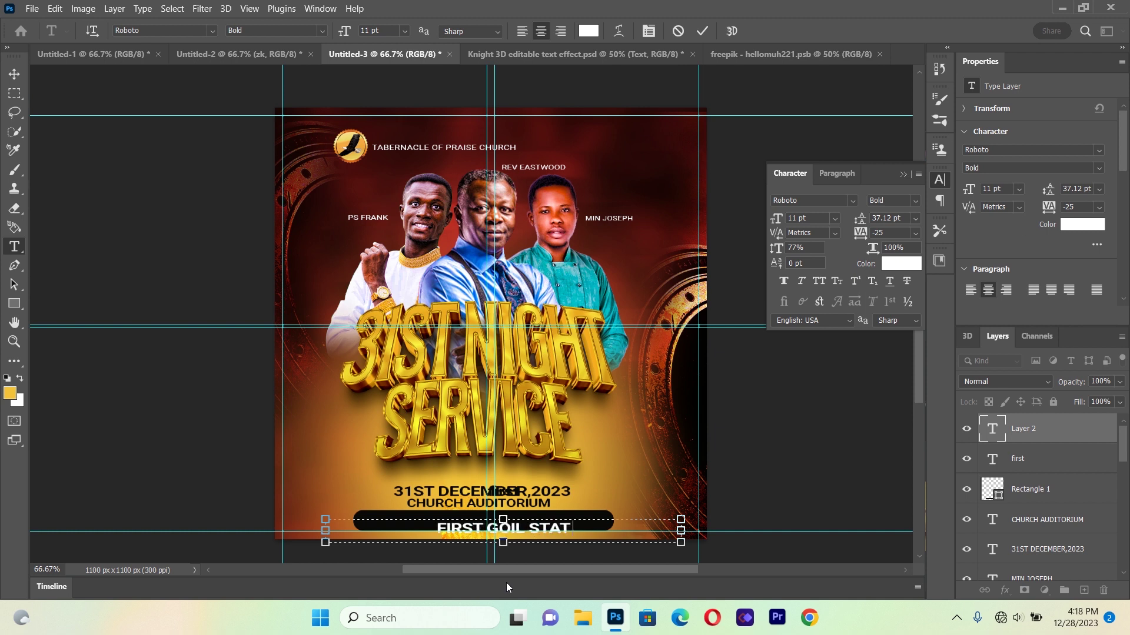
{"action": "type", "text": "ION"}
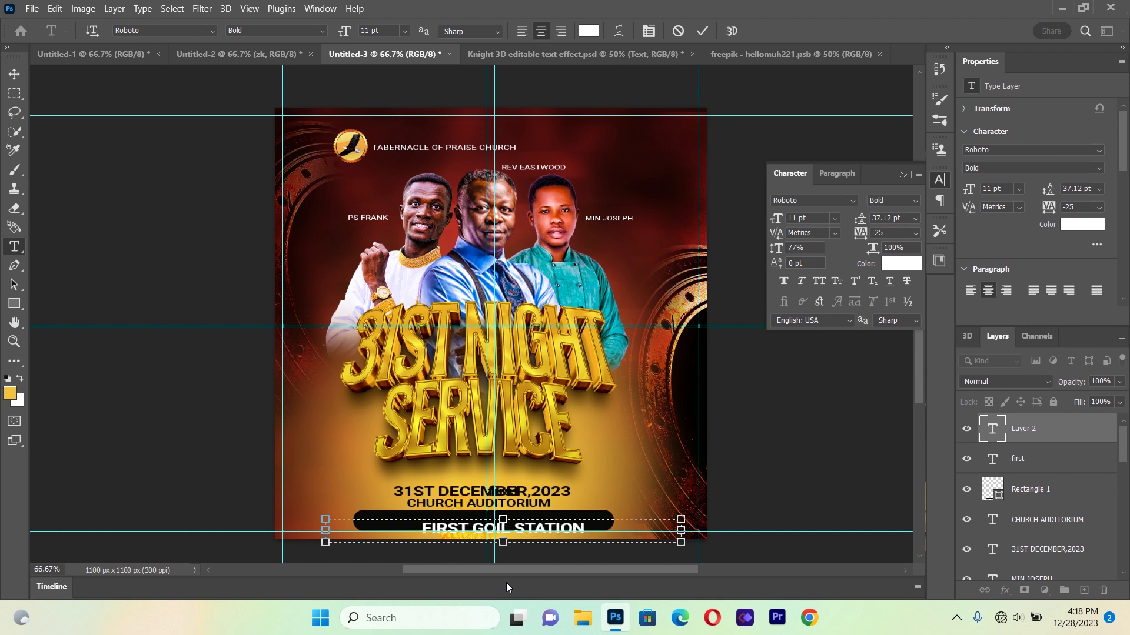
{"action": "type", "text": " OPPO"}
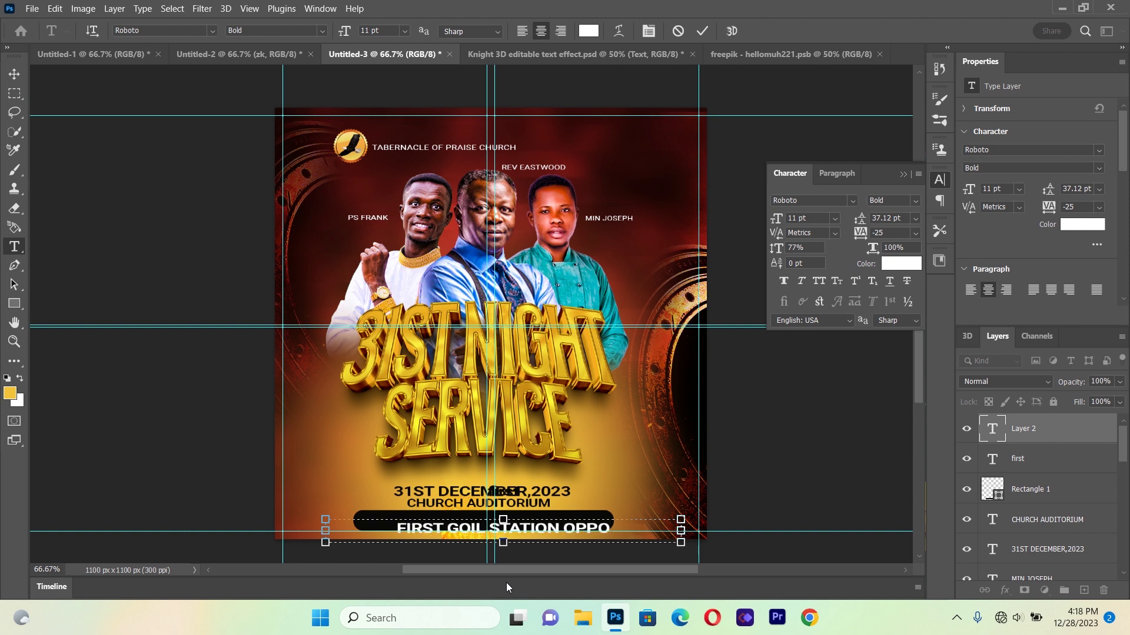
{"action": "type", "text": "SITE MARINA"}
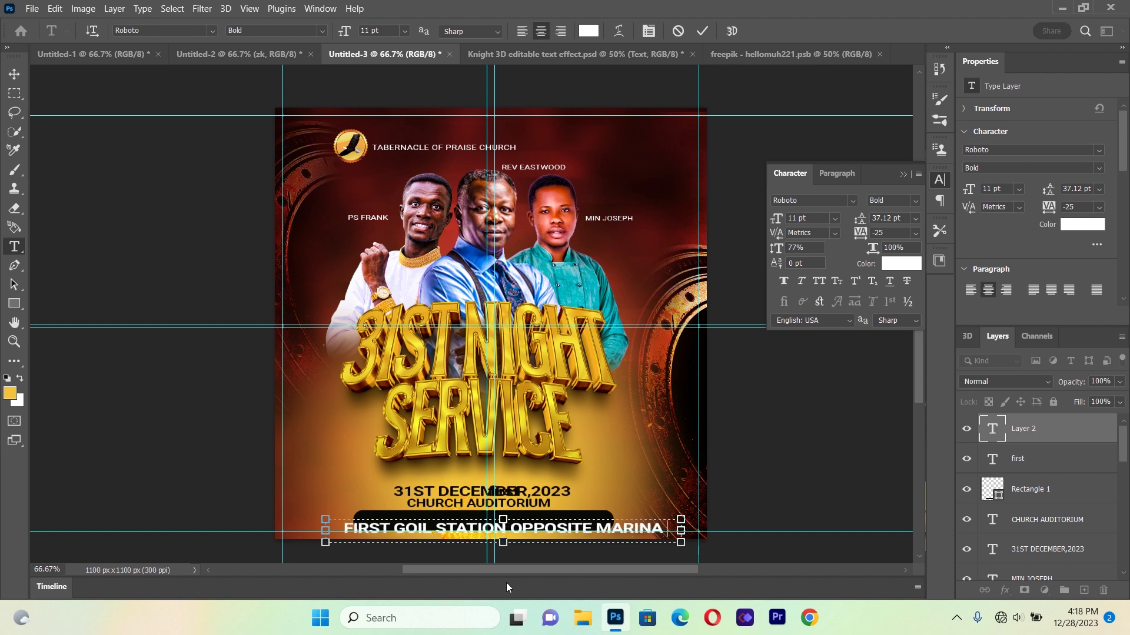
{"action": "type", "text": " SU"}
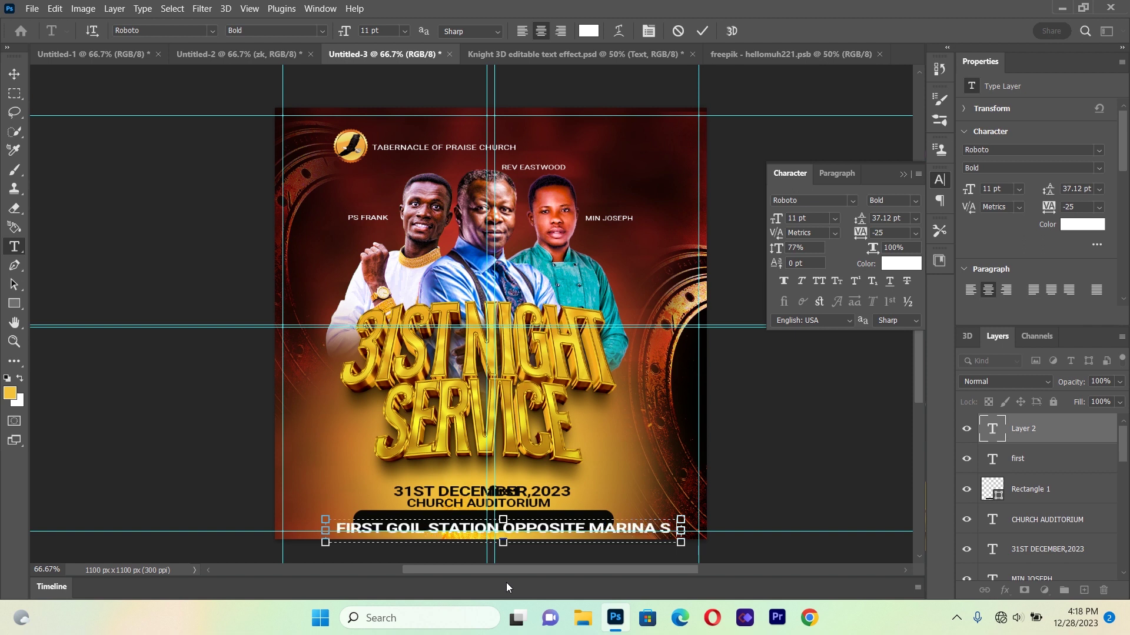
{"action": "key", "text": "BackSpace"}
{"action": "key", "text": "BackSpace"}
{"action": "key", "text": "BackSpace"}
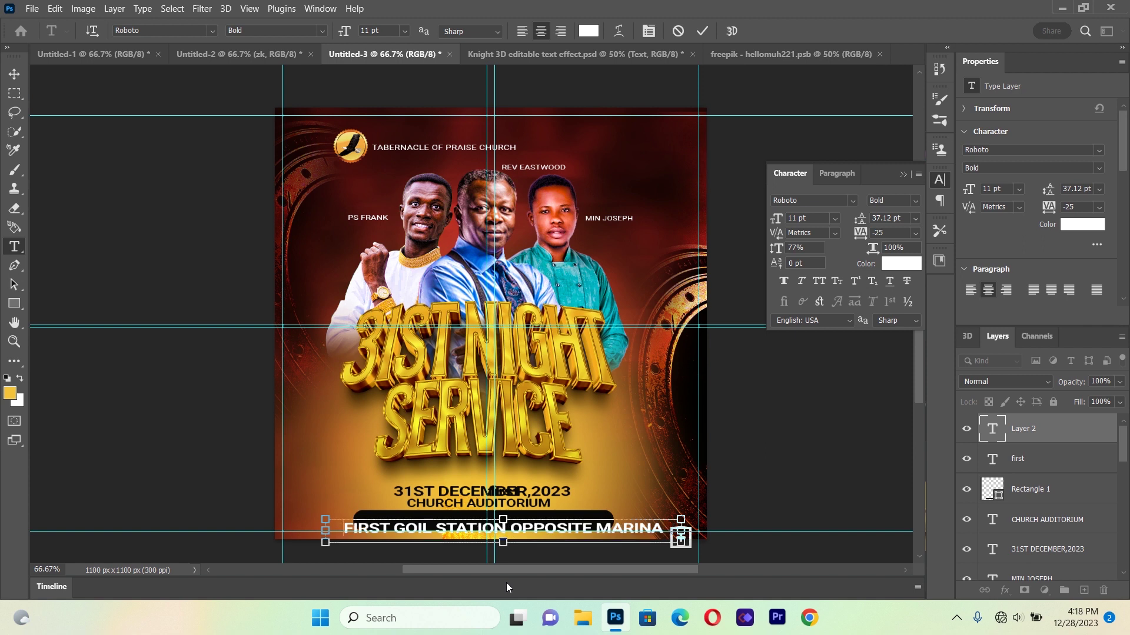
Format the whole location line in Roboto Regular at 6 pt.
{"action": "key", "text": "ctrl+a"}
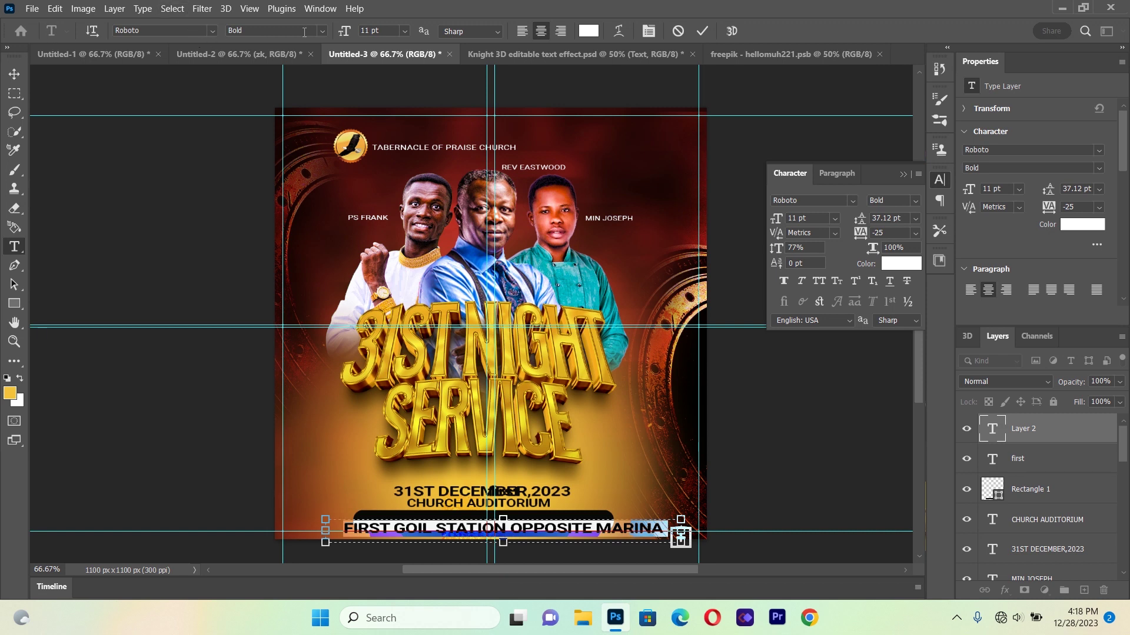
{"action": "left_click", "coordinate": [322, 30]}
{"action": "left_click", "coordinate": [252, 74]}
{"action": "left_click", "coordinate": [404, 31]}
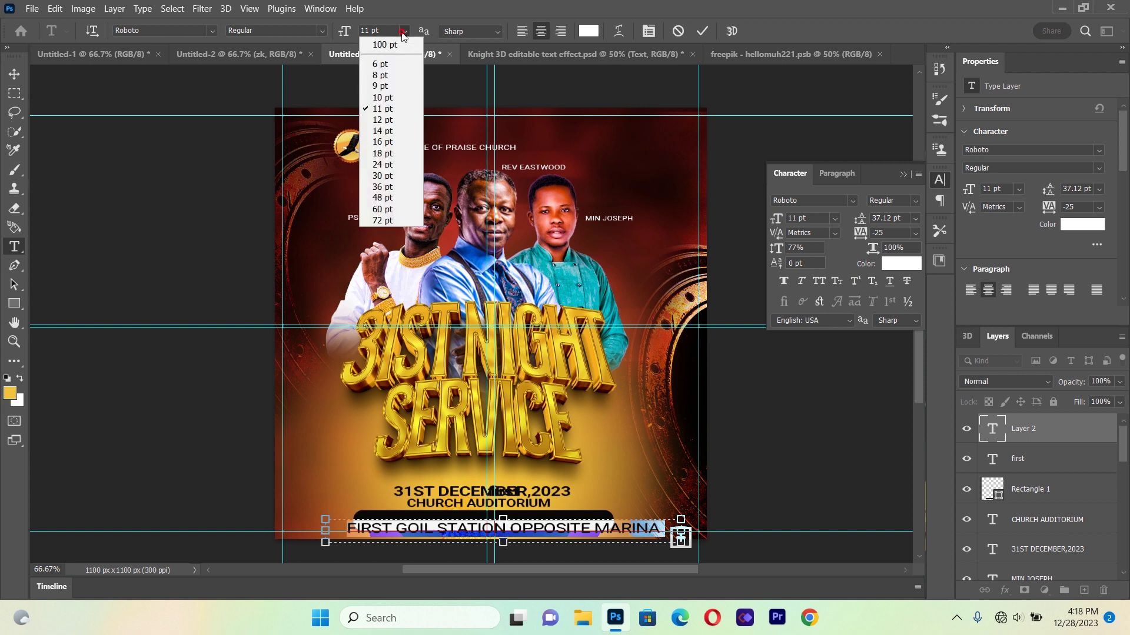
{"action": "left_click", "coordinate": [387, 63]}
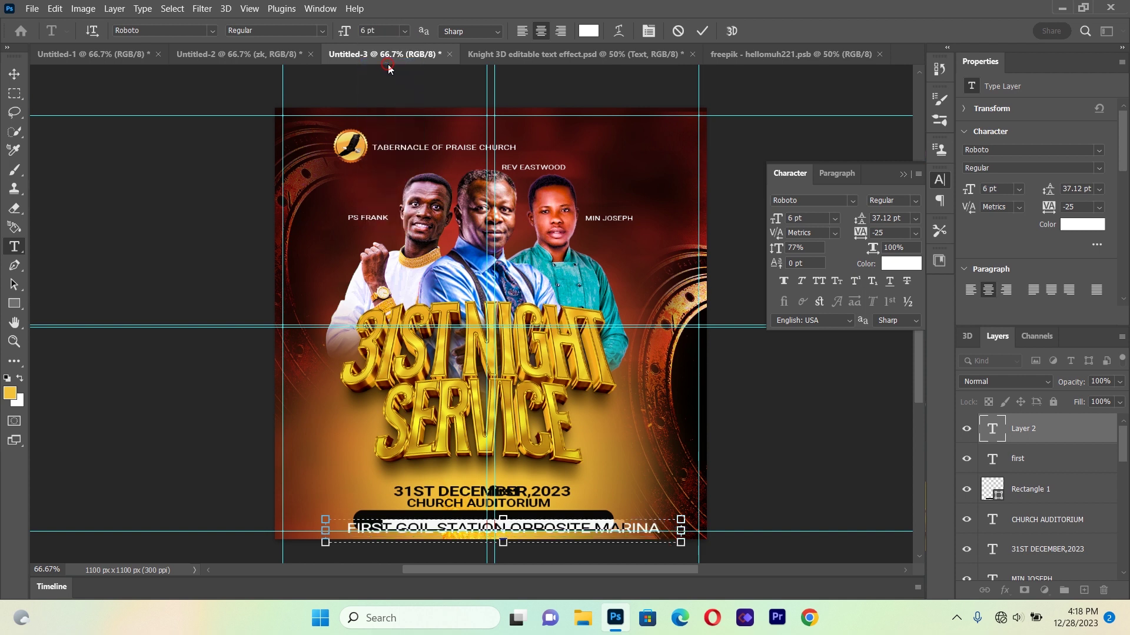
Move the location line onto the black rounded bar and nudge it left and up so it sits centred inside.
{"action": "left_click", "coordinate": [15, 74]}
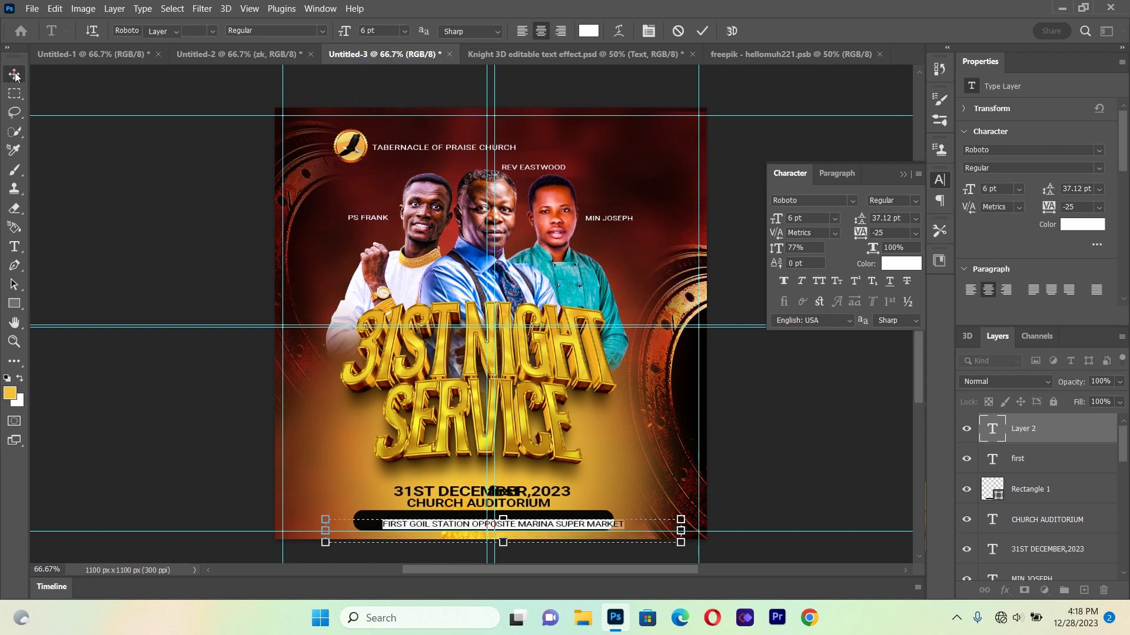
{"action": "left_click", "coordinate": [559, 522]}
{"action": "left_click_drag", "start_coordinate": [563, 530], "coordinate": [538, 522]}
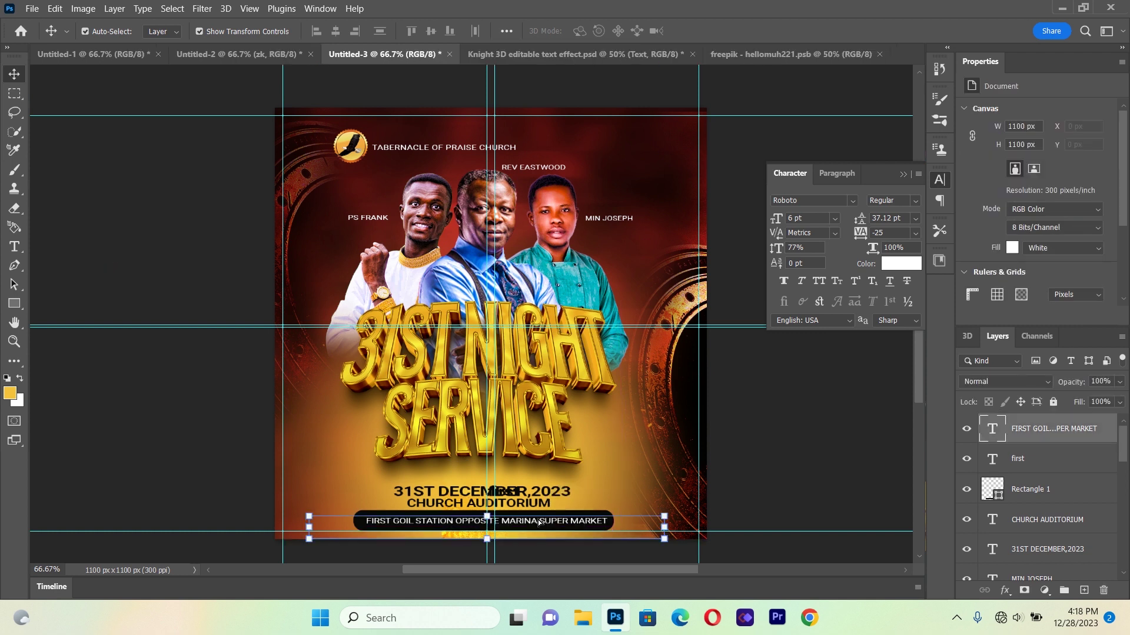
{"action": "key", "text": "Left"}
{"action": "key", "text": "Left"}
{"action": "key", "text": "Left"}
{"action": "key", "text": "Left"}
{"action": "key", "text": "Left"}
{"action": "key", "text": "Left"}
{"action": "key", "text": "Up"}
{"action": "key", "text": "Up"}
{"action": "key", "text": "Up"}
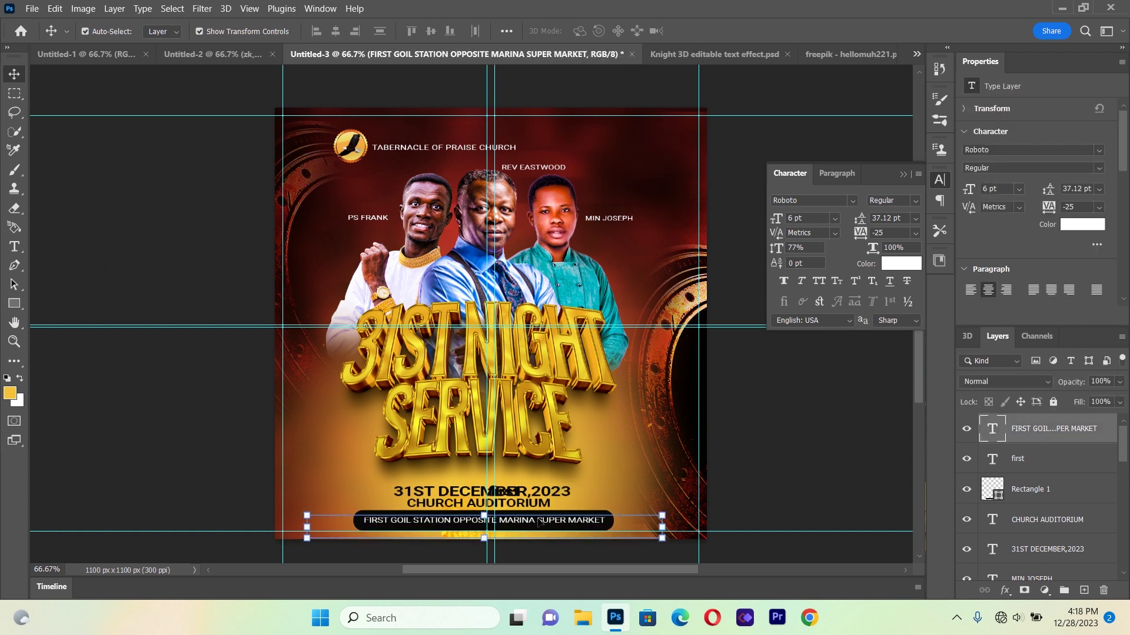
{"action": "left_click", "coordinate": [239, 429]}
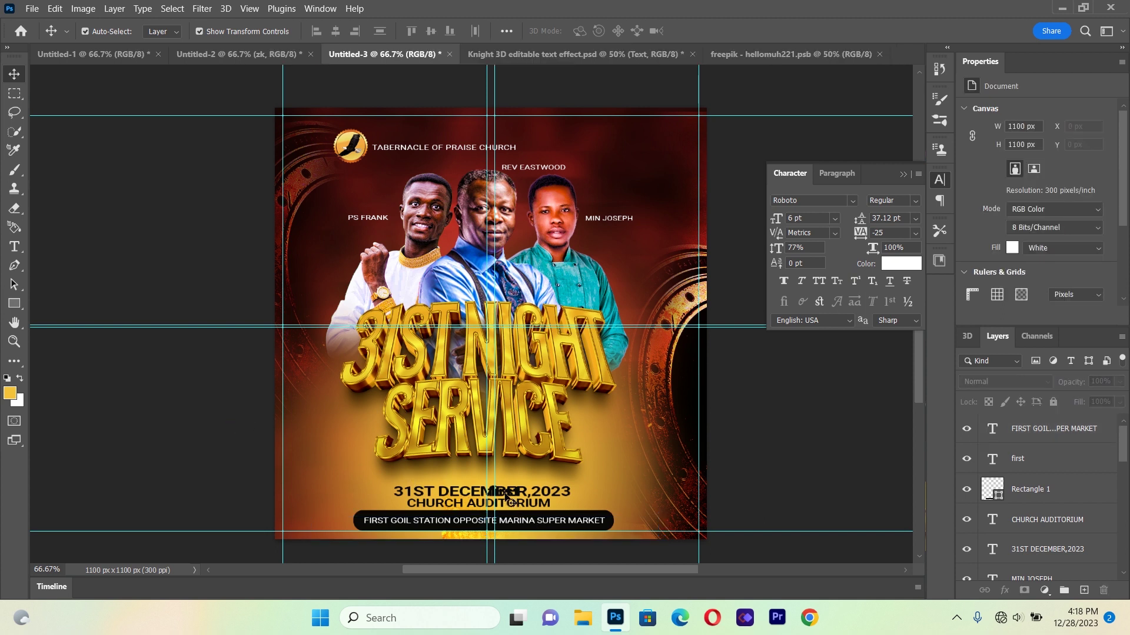
Delete the stray "first" text overlapping the date and venue lines.
{"action": "left_click", "coordinate": [506, 496]}
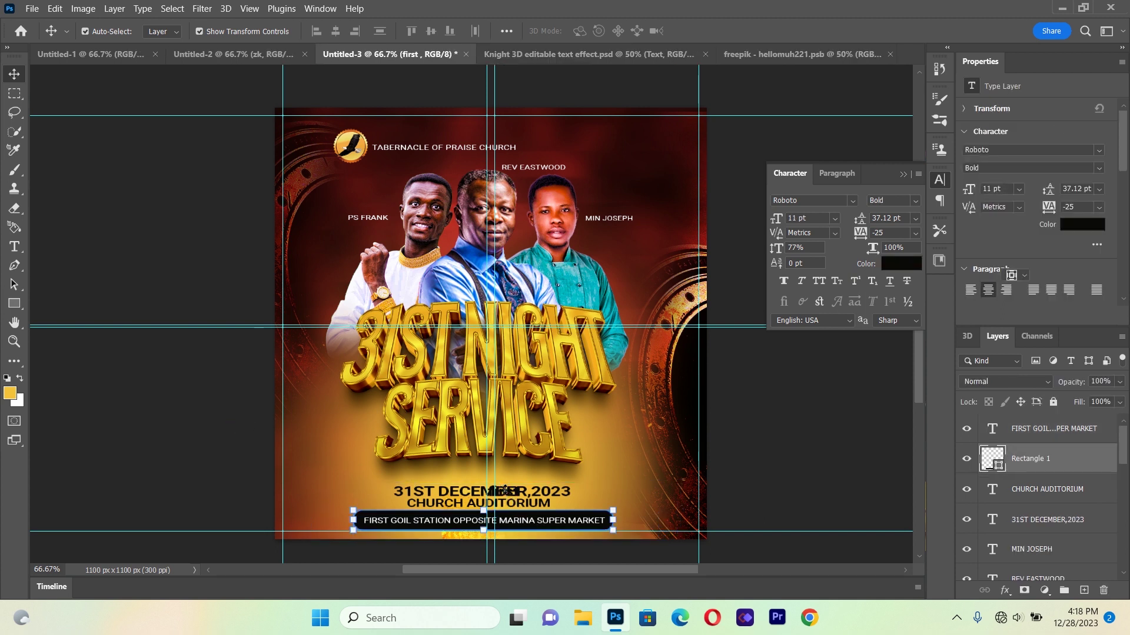
{"action": "left_click", "coordinate": [759, 432]}
{"action": "key", "text": "t"}
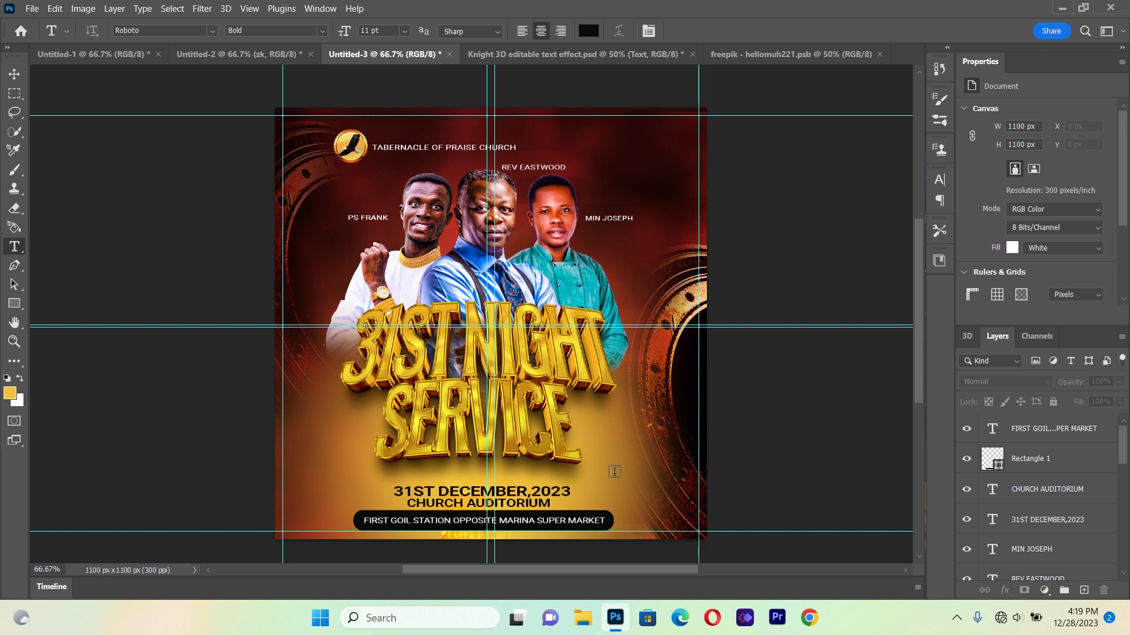